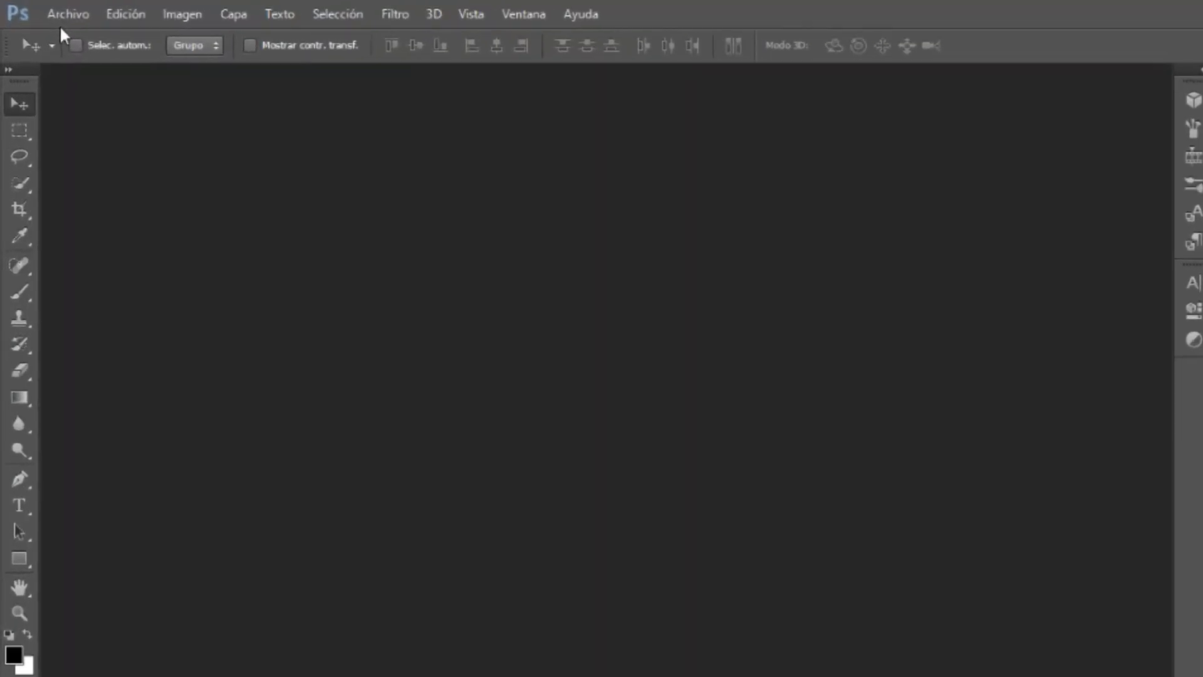
# - Open the dancer photo images1.jpg from the Archivo menu
pyautogui.click(69, 14)
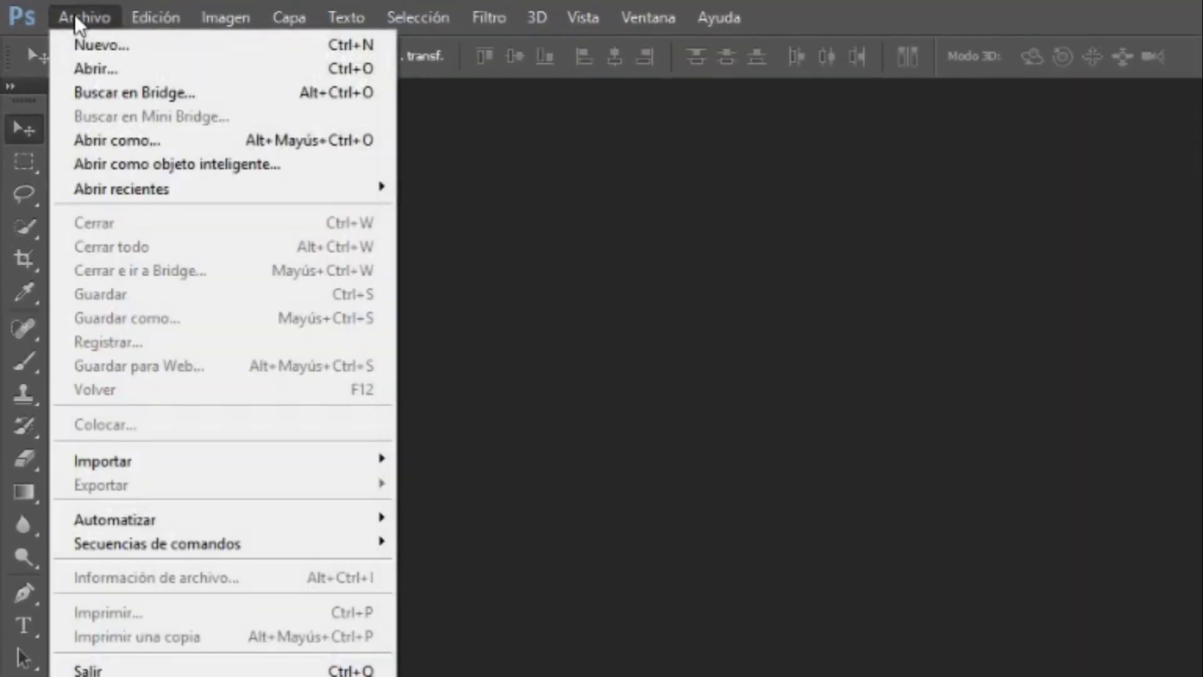
pyautogui.click(104, 68)
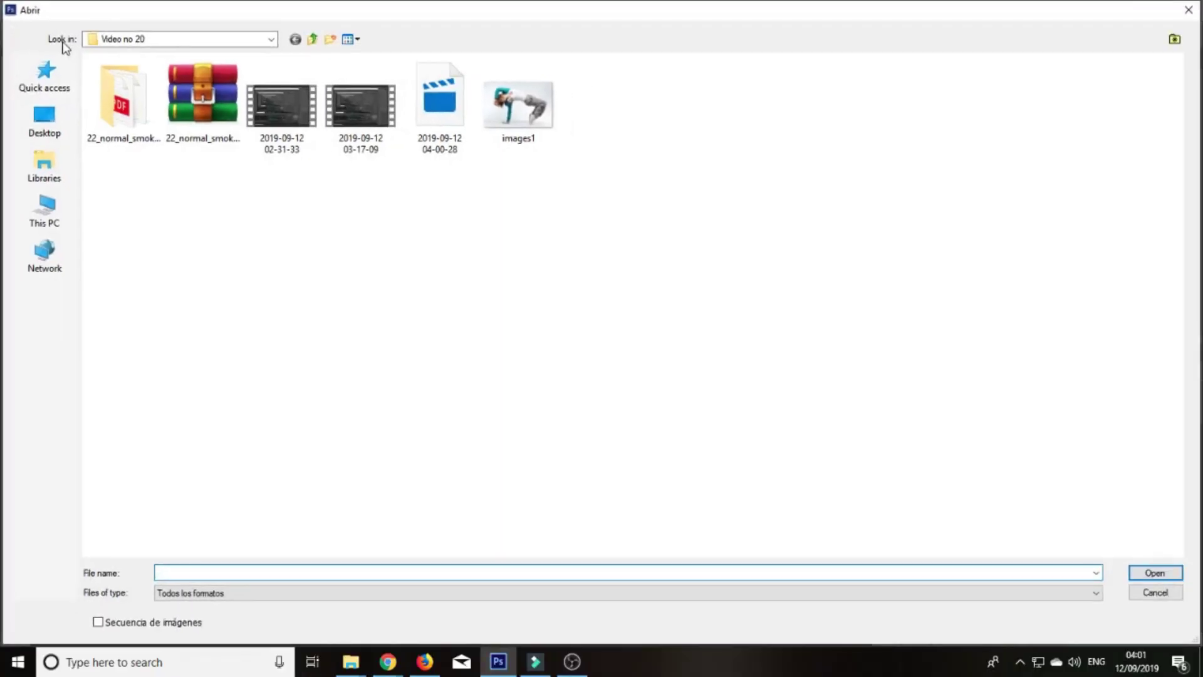
pyautogui.doubleClick(529, 99)
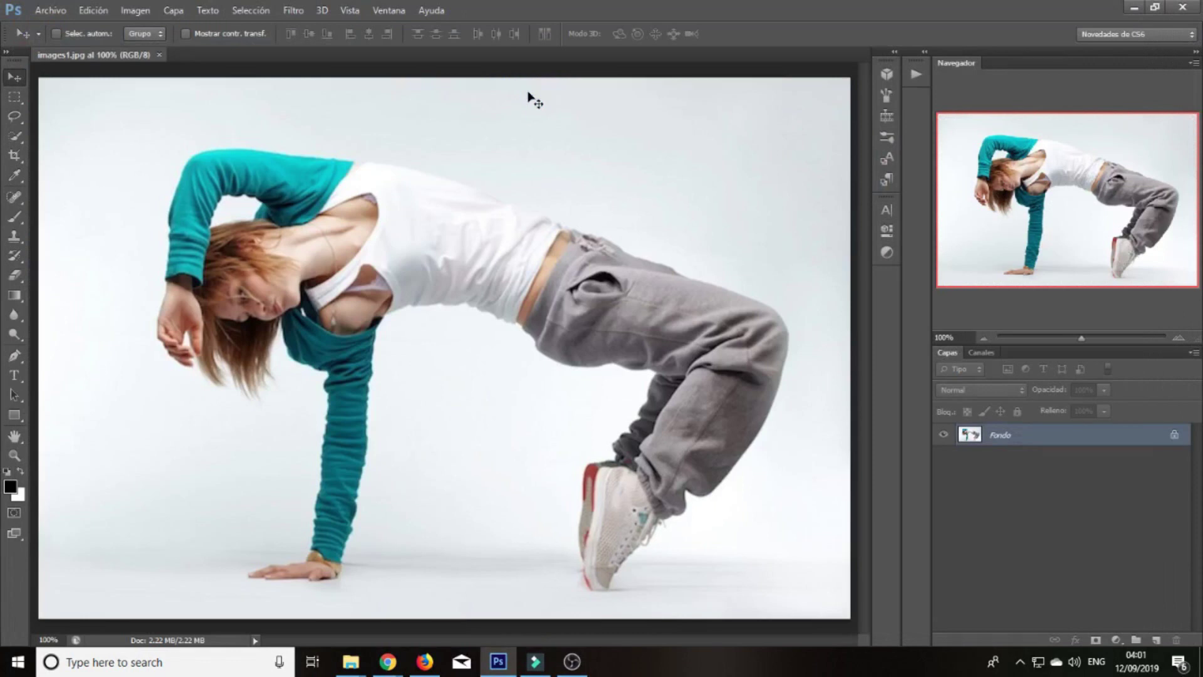
# - Zoom out and paint the whole dancer, hair to sneakers, into a Quick Selection
pyautogui.hotkey('ctrl', '-')
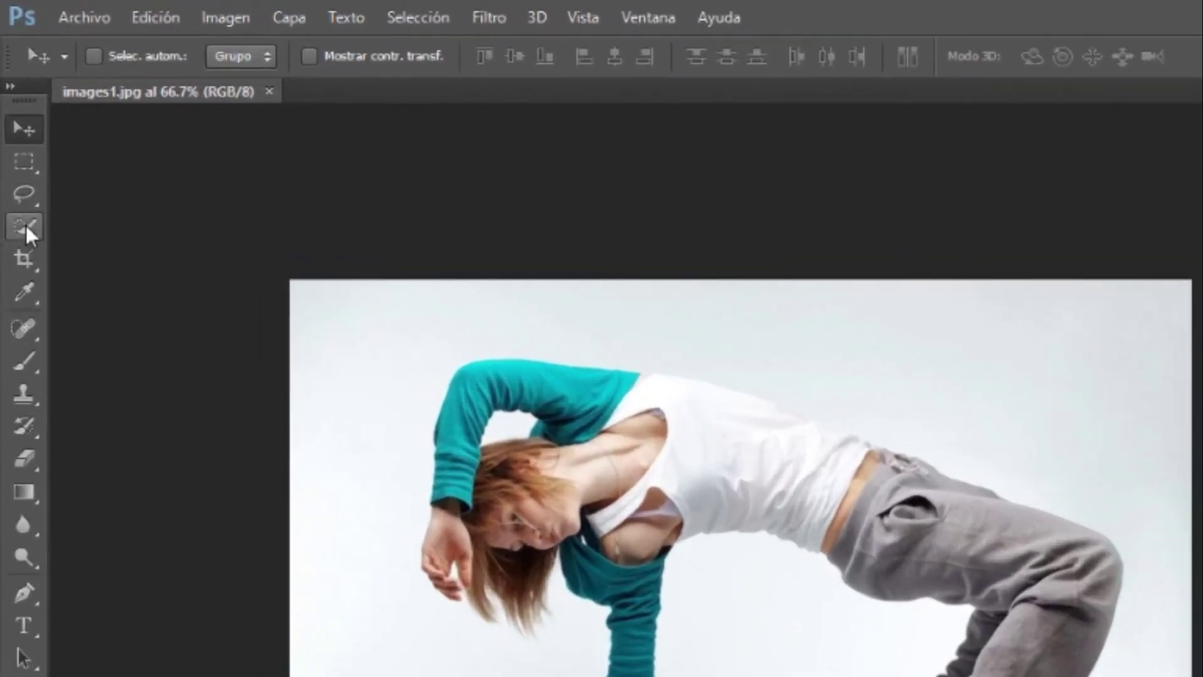
pyautogui.click(21, 171)
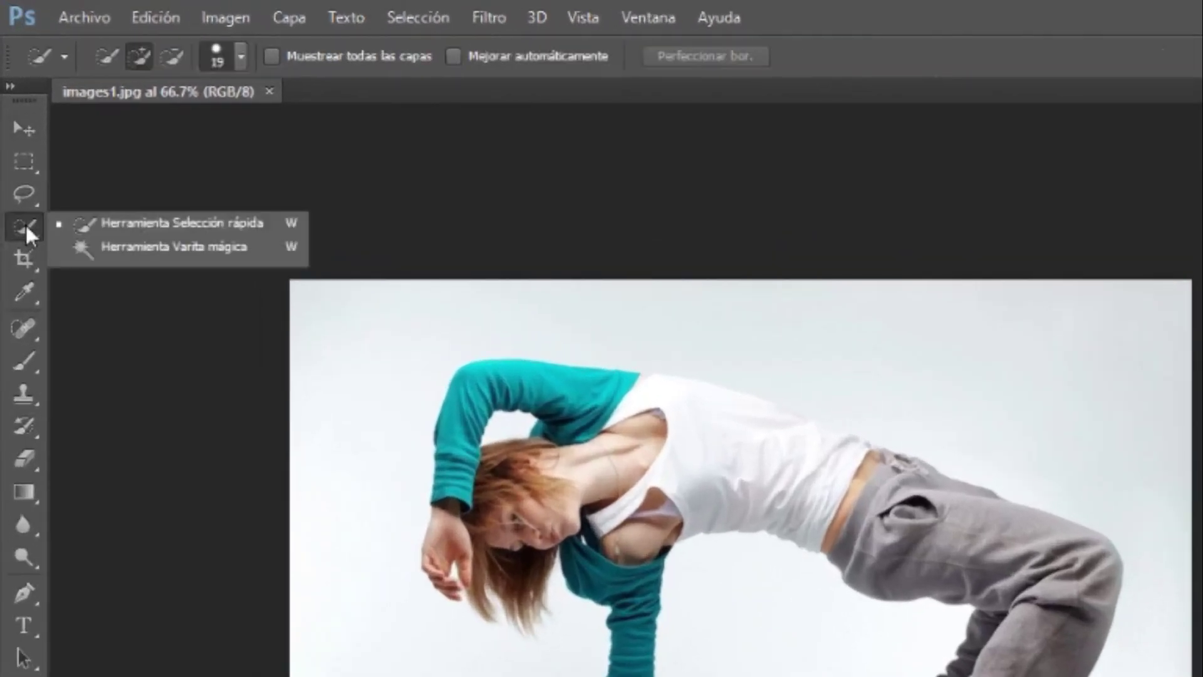
pyautogui.click(111, 230)
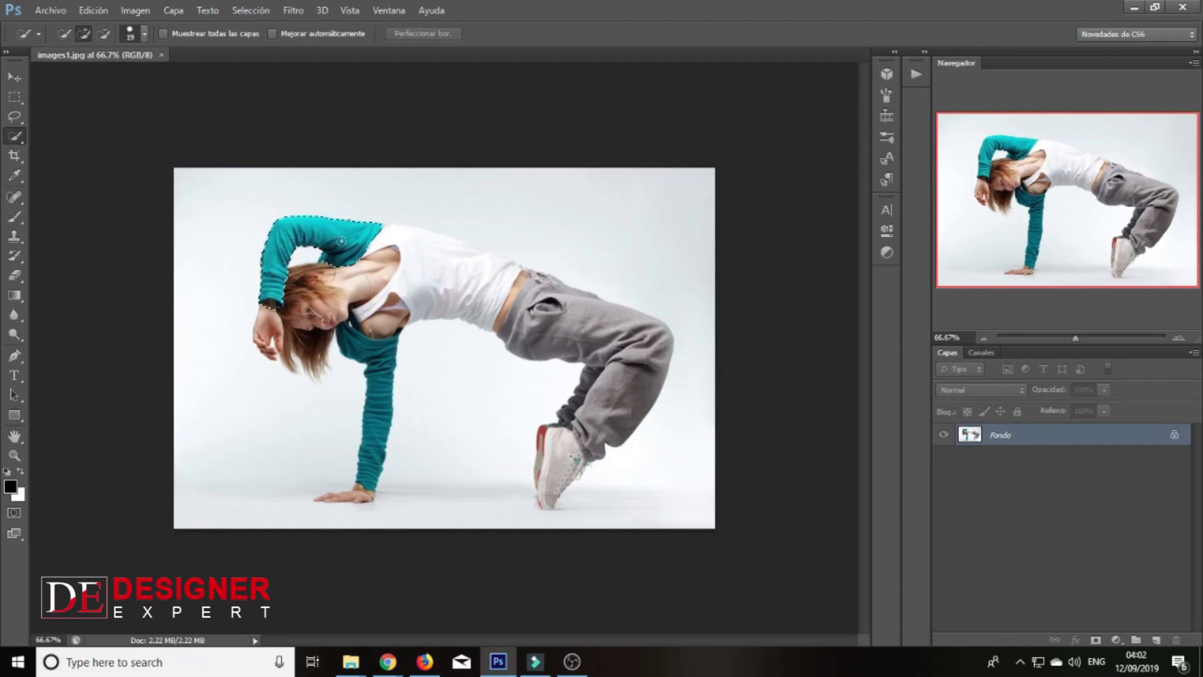
pyautogui.moveTo(349, 247)
pyautogui.mouseDown()
pyautogui.moveTo(452, 262)
pyautogui.moveTo(384, 229)
pyautogui.moveTo(320, 288)
pyautogui.moveTo(592, 300)
pyautogui.moveTo(652, 319)
pyautogui.moveTo(646, 426)
pyautogui.moveTo(564, 489)
pyautogui.moveTo(386, 366)
pyautogui.moveTo(357, 495)
pyautogui.moveTo(322, 356)
pyautogui.mouseUp()
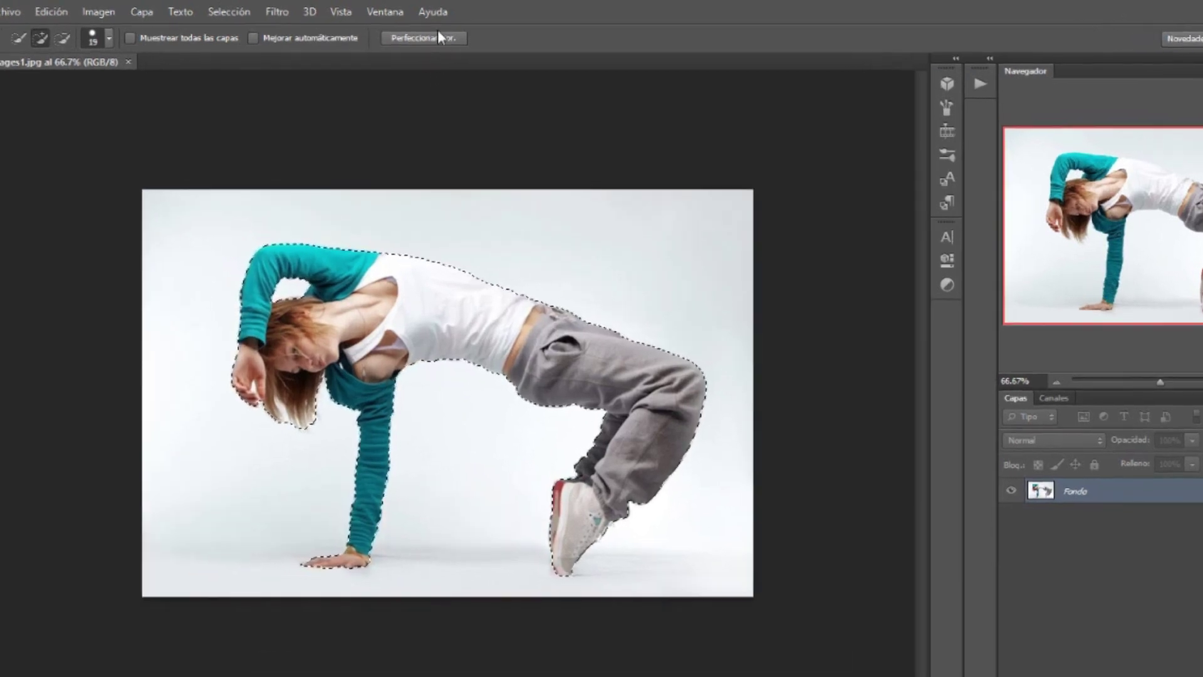
# - Refine the selection edge along the gray pants and teal sleeve with Perfeccionar borde
pyautogui.click(438, 37)
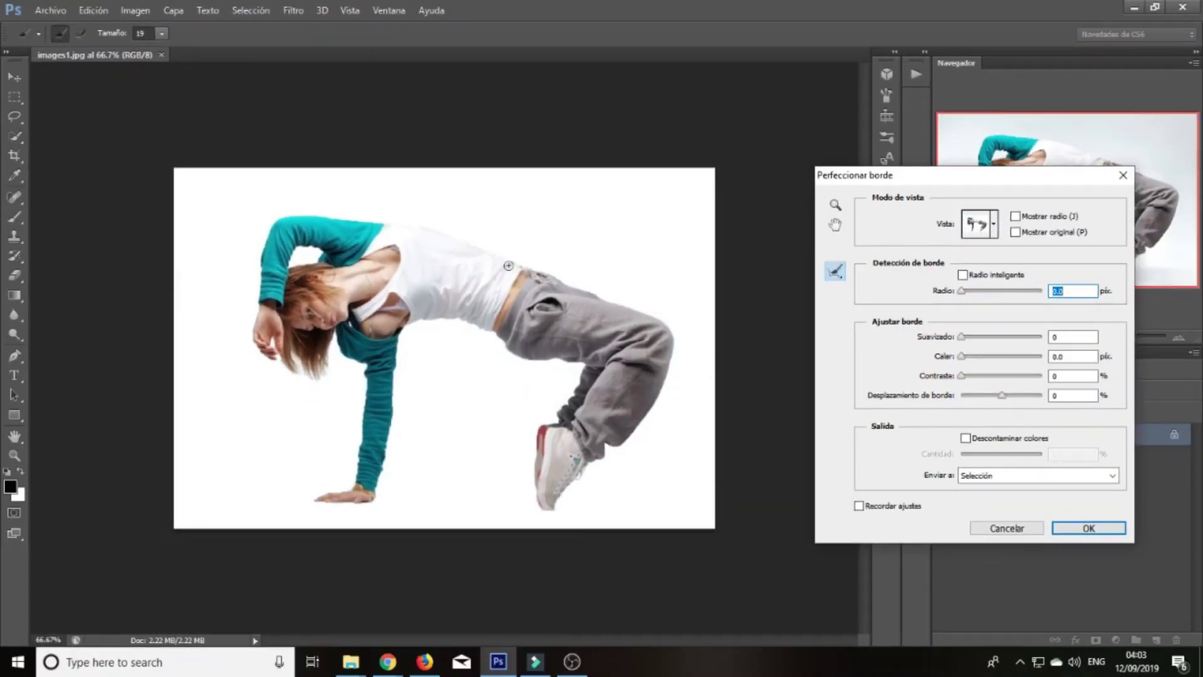
pyautogui.moveTo(670, 341)
pyautogui.mouseDown()
pyautogui.moveTo(617, 443)
pyautogui.moveTo(542, 504)
pyautogui.mouseUp()
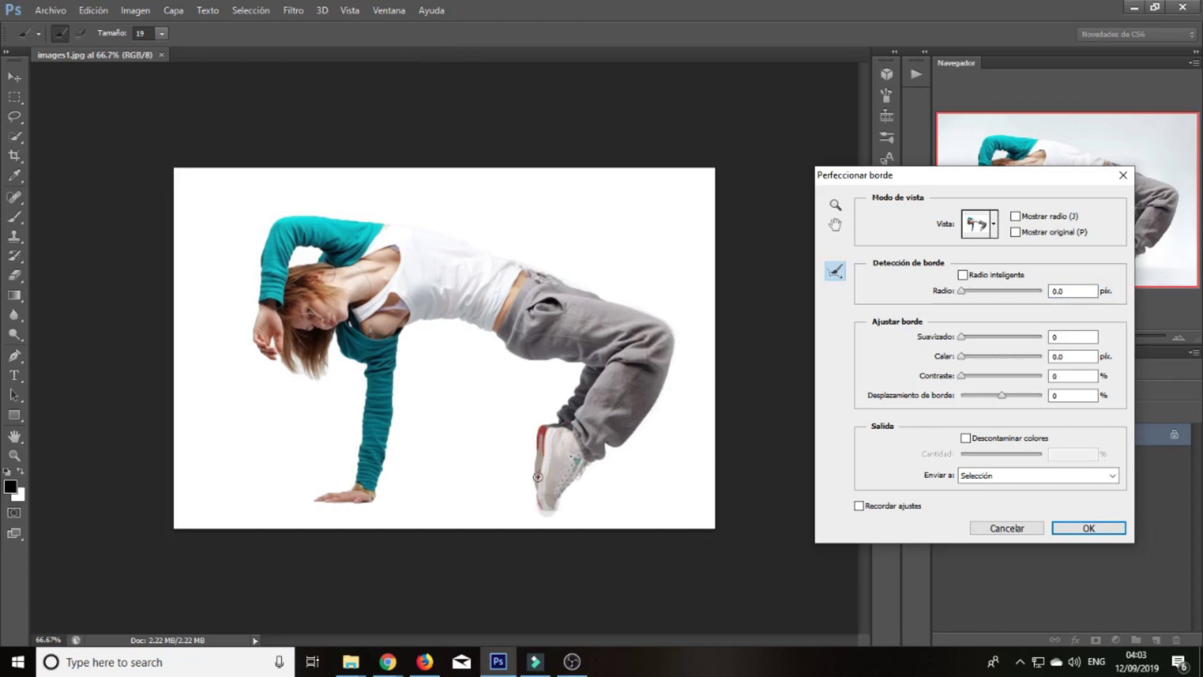
pyautogui.moveTo(407, 323)
pyautogui.mouseDown()
pyautogui.moveTo(386, 435)
pyautogui.moveTo(367, 371)
pyautogui.moveTo(333, 333)
pyautogui.mouseUp()
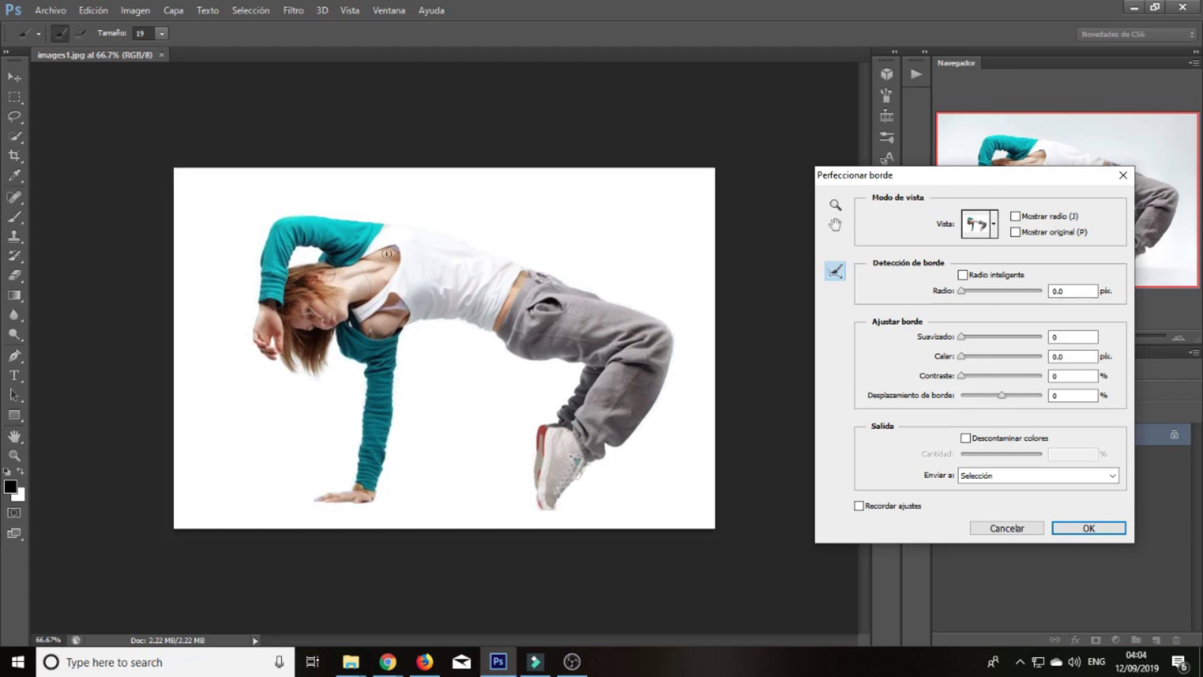
pyautogui.click(1089, 530)
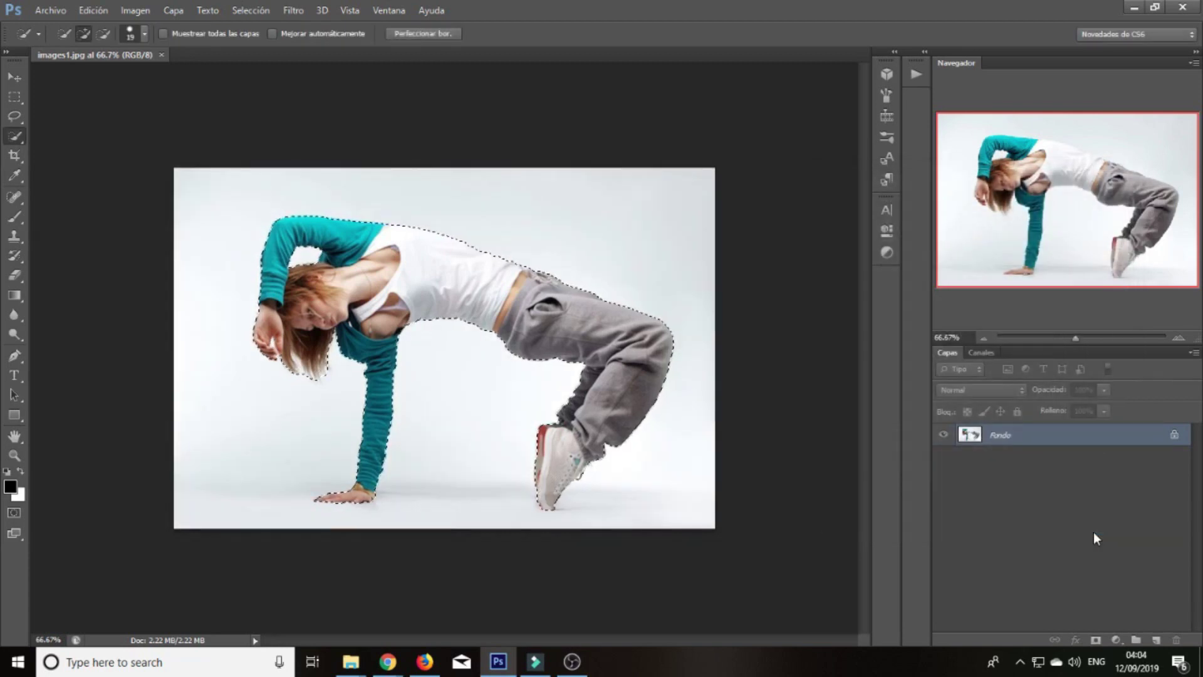
# - Copy the dancer to Capa 1 and add a black-to-white gradient fill layer
pyautogui.hotkey('ctrl', 'j')
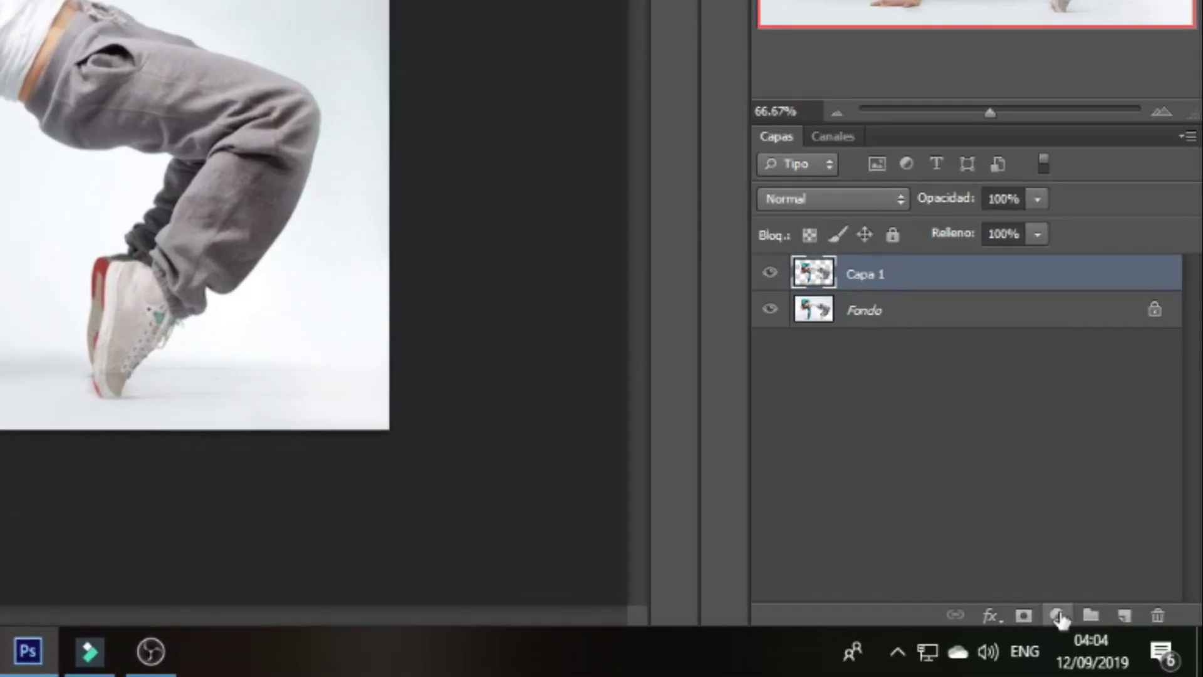
pyautogui.click(1058, 615)
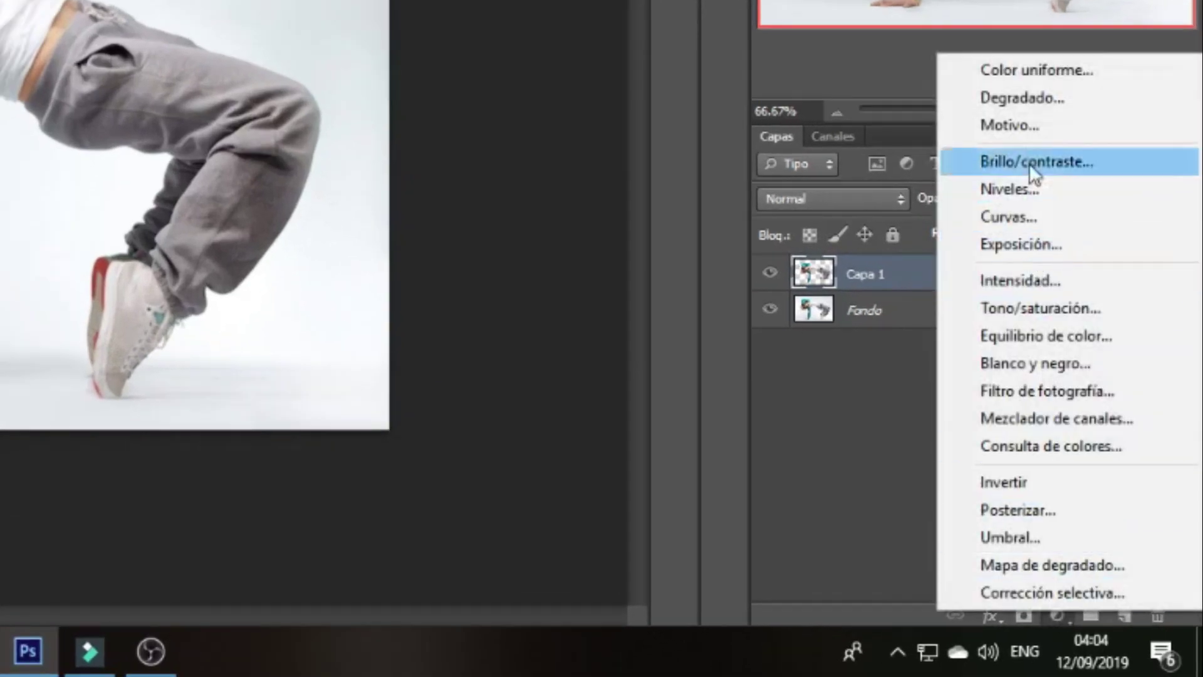
pyautogui.click(1021, 100)
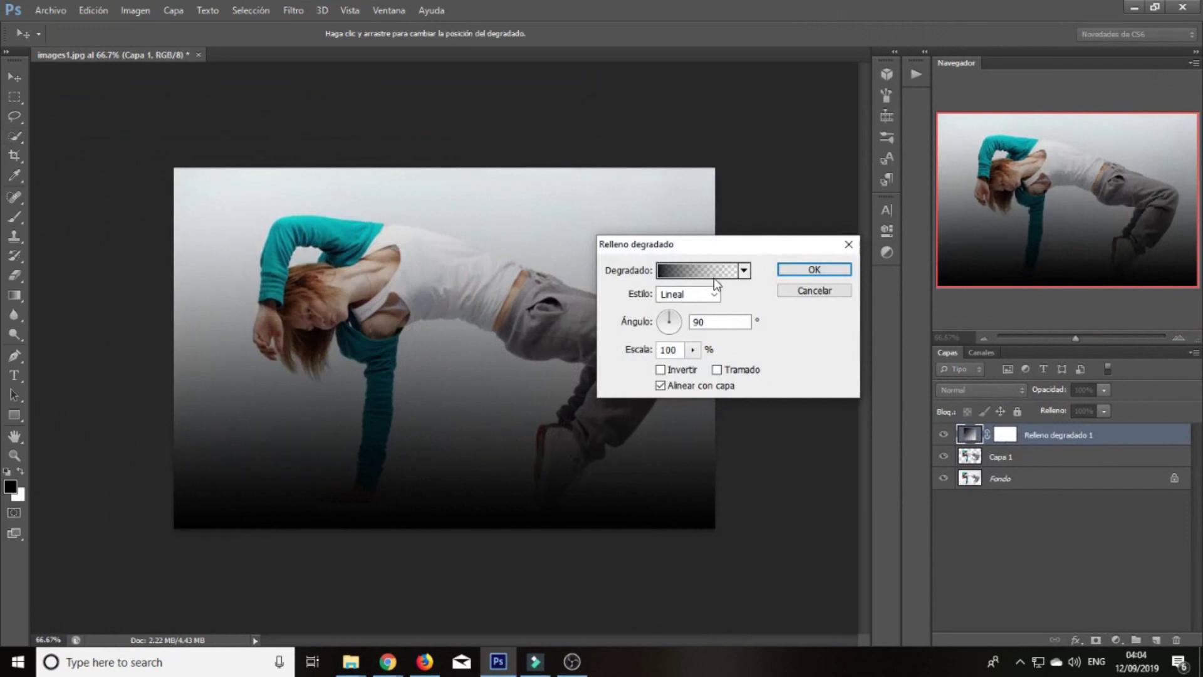
pyautogui.click(713, 277)
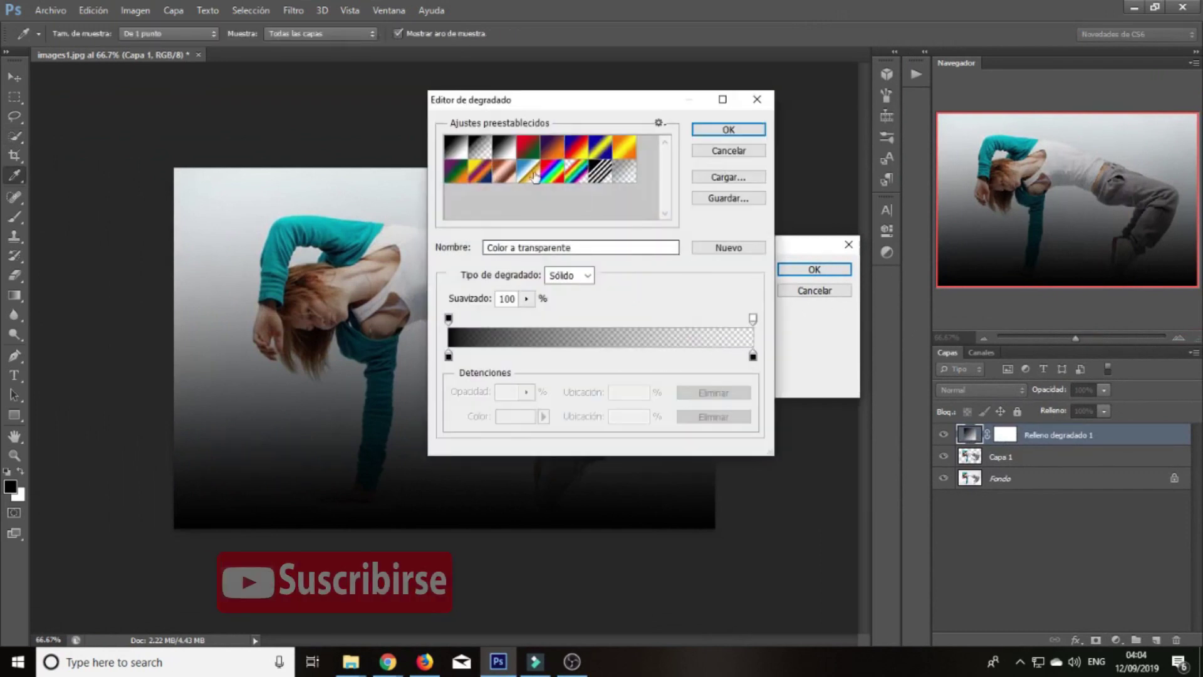
pyautogui.click(508, 155)
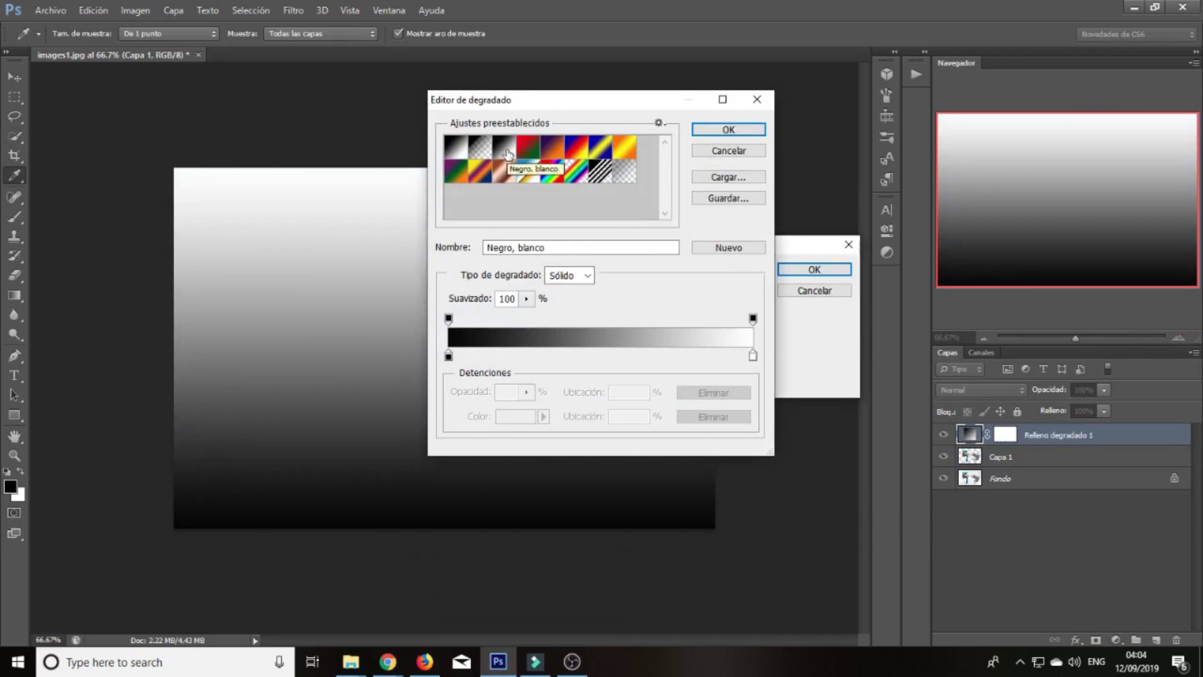
pyautogui.click(716, 133)
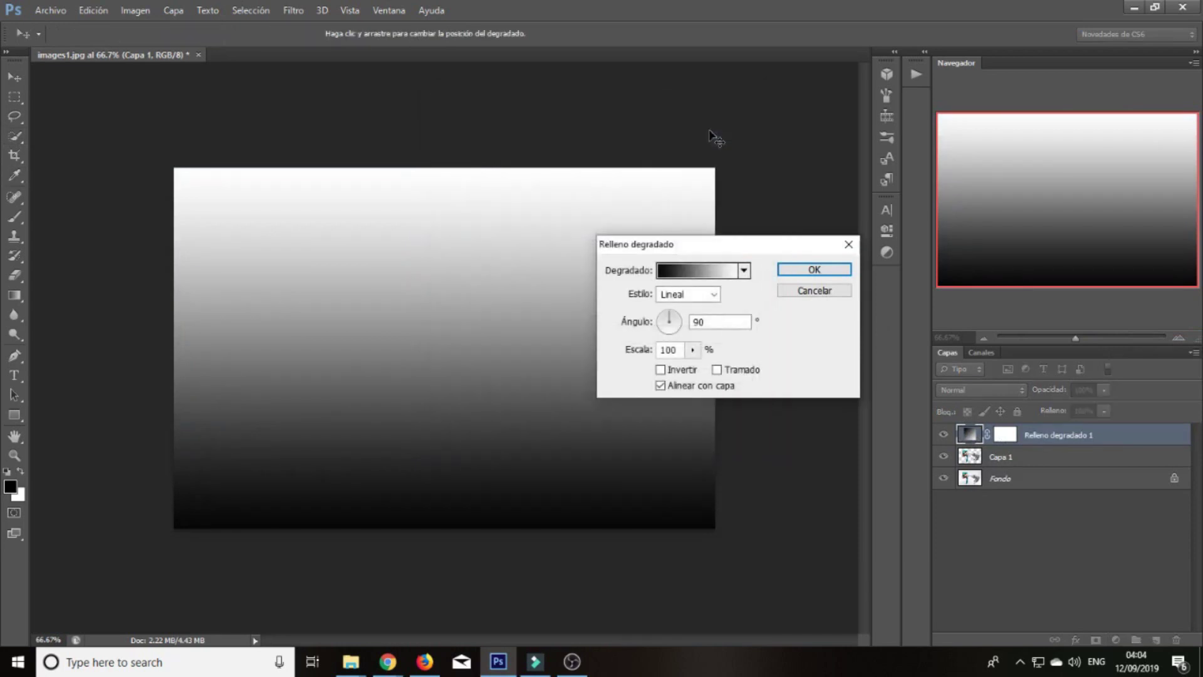
# - Make the gradient fill radial and inverted, with scale raised to 327%
pyautogui.click(710, 295)
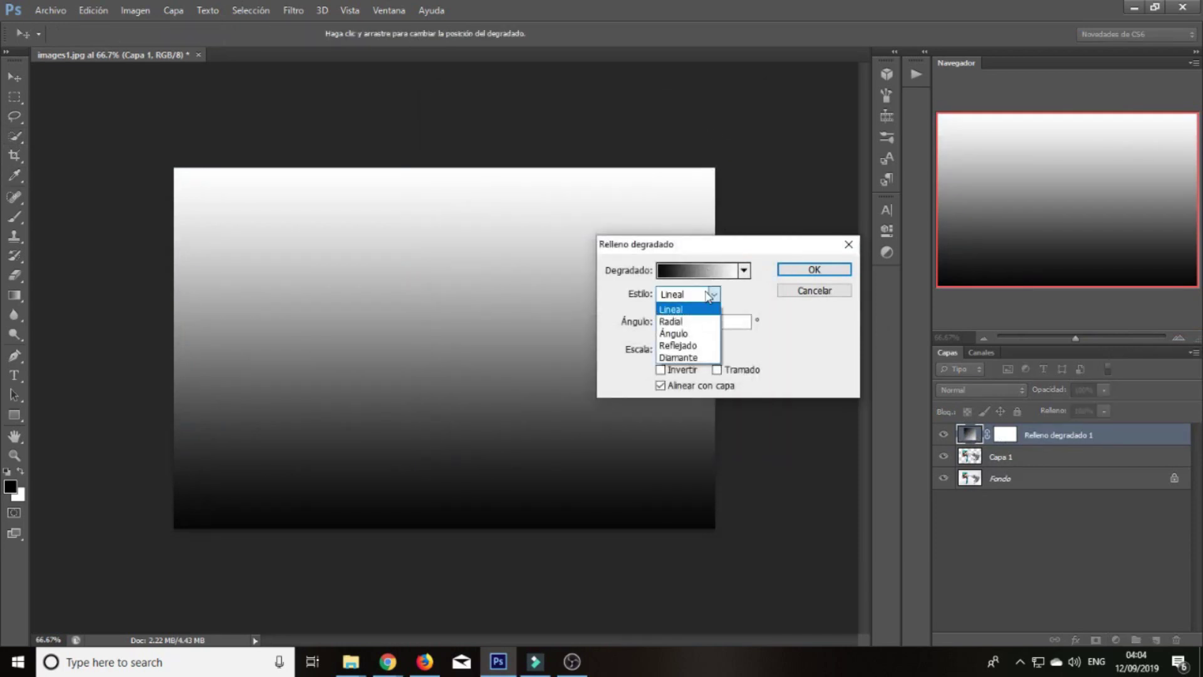
pyautogui.click(703, 323)
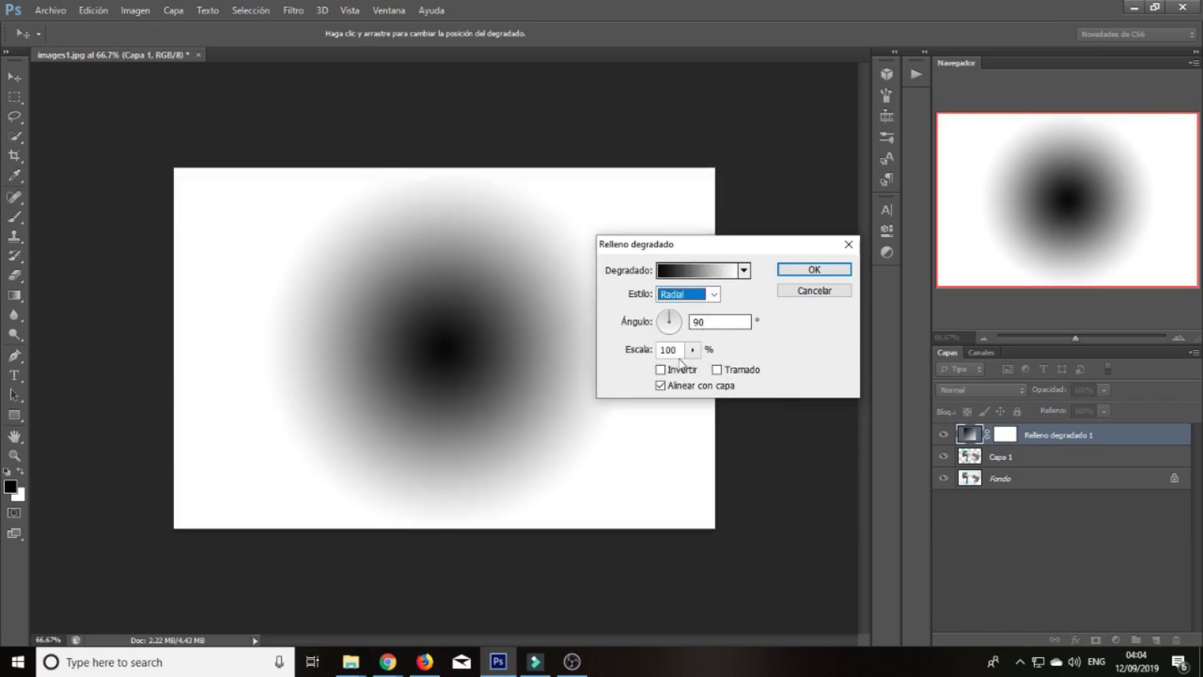
pyautogui.click(664, 371)
pyautogui.click(692, 351)
pyautogui.moveTo(697, 372); pyautogui.dragTo(710, 374)
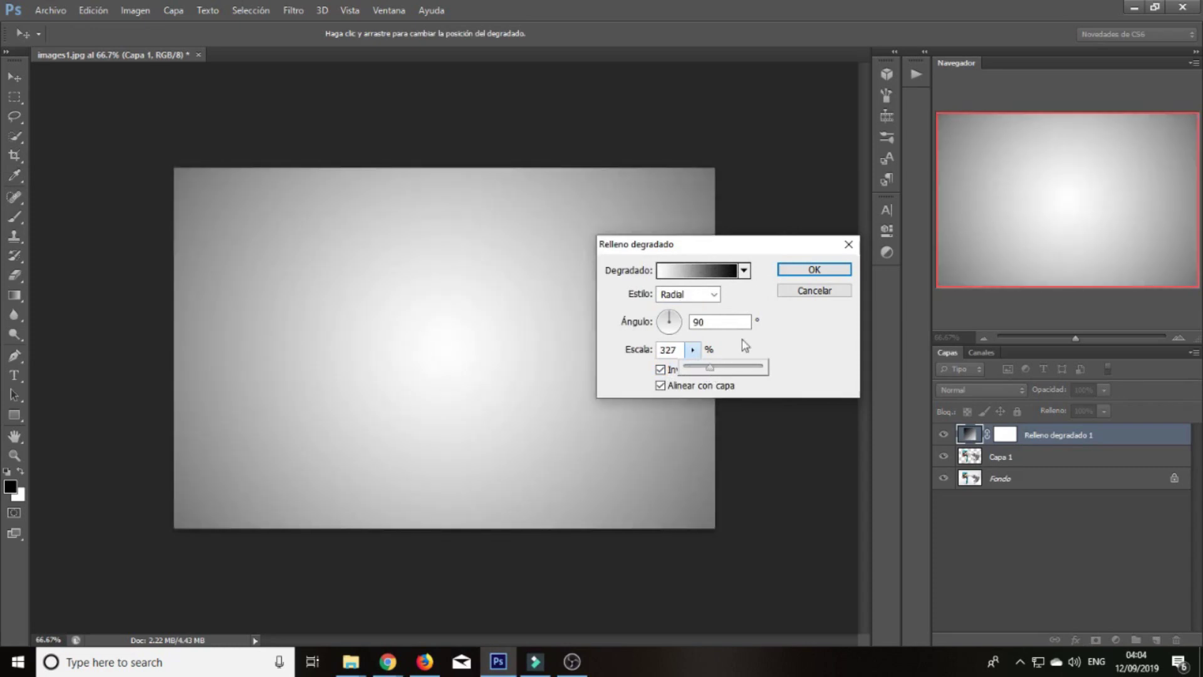
pyautogui.click(788, 272)
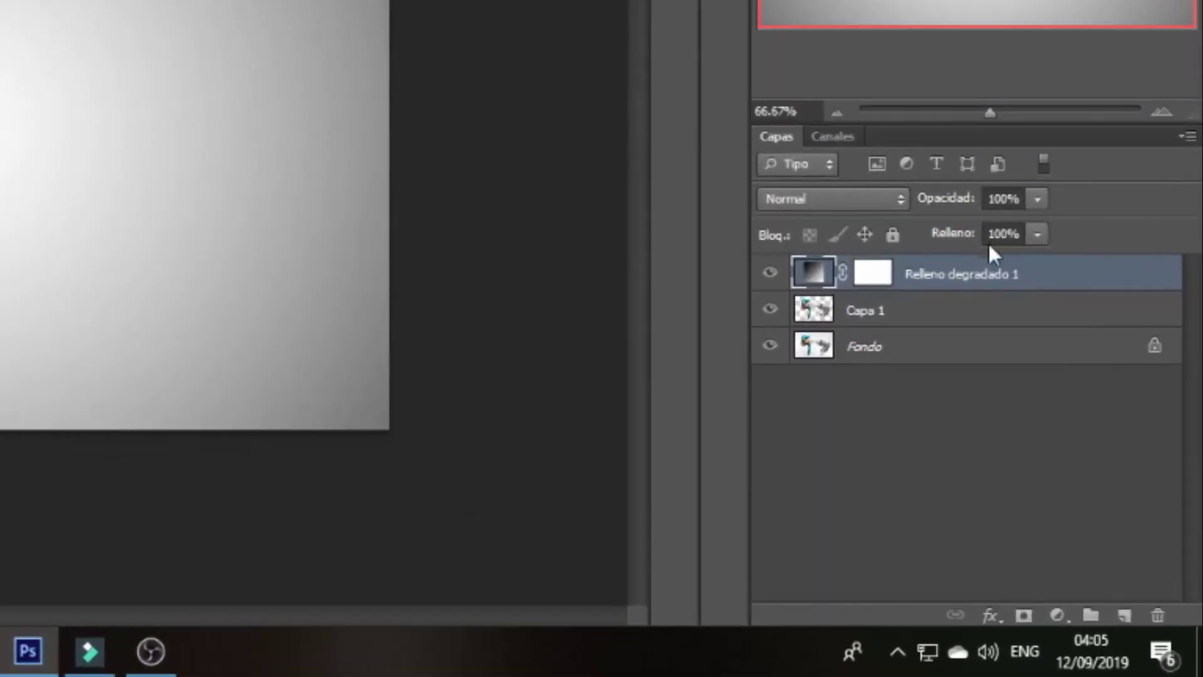
# - Move the gradient below Capa 1 and scale the dancer to about 67%, nudged up-left
pyautogui.moveTo(1045, 269); pyautogui.dragTo(1053, 316)
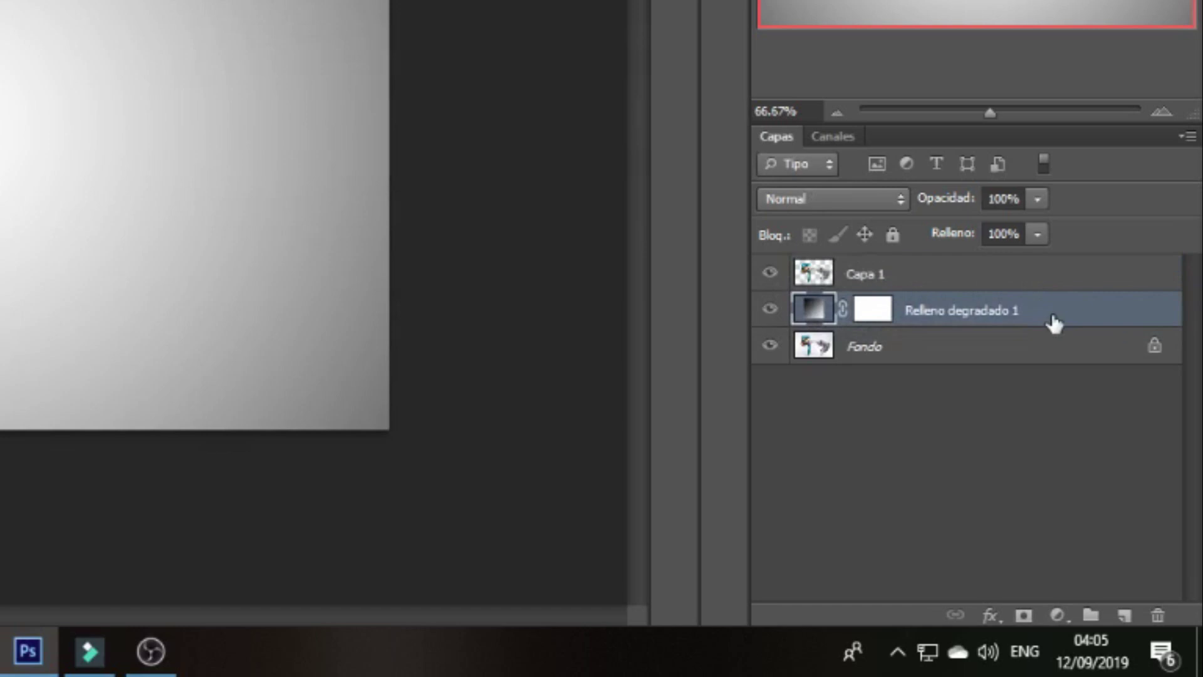
pyautogui.click(1022, 284)
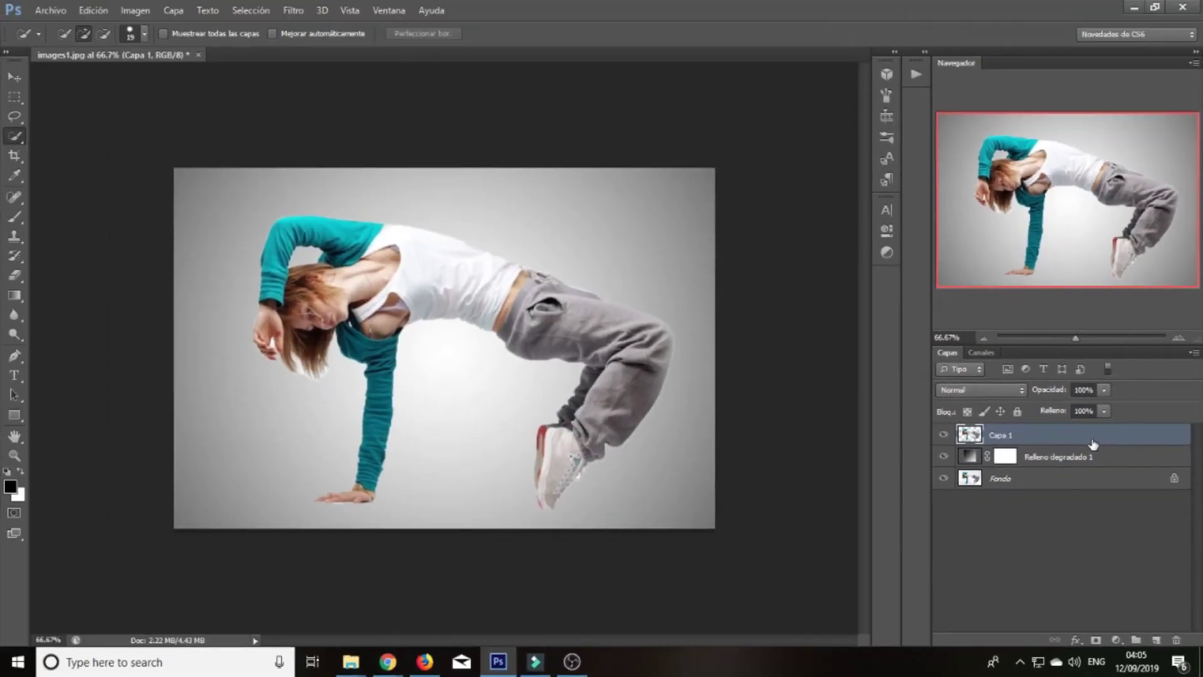
pyautogui.hotkey('ctrl', 't')
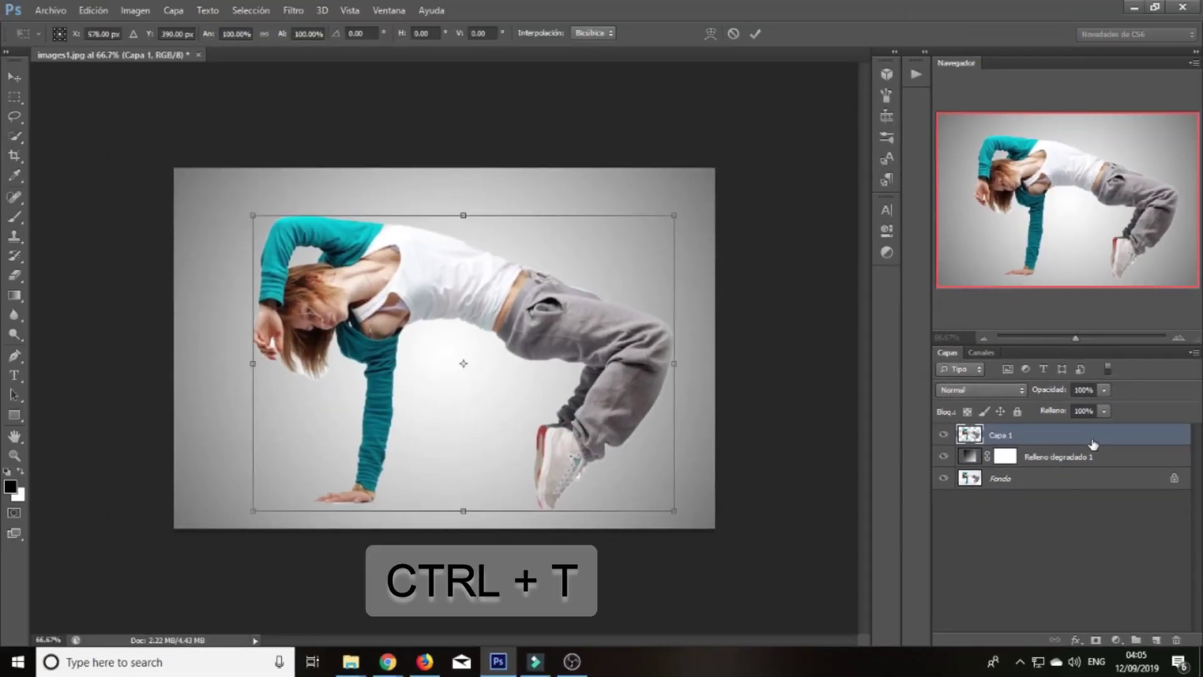
pyautogui.moveTo(674, 512); pyautogui.dragTo(599, 476)
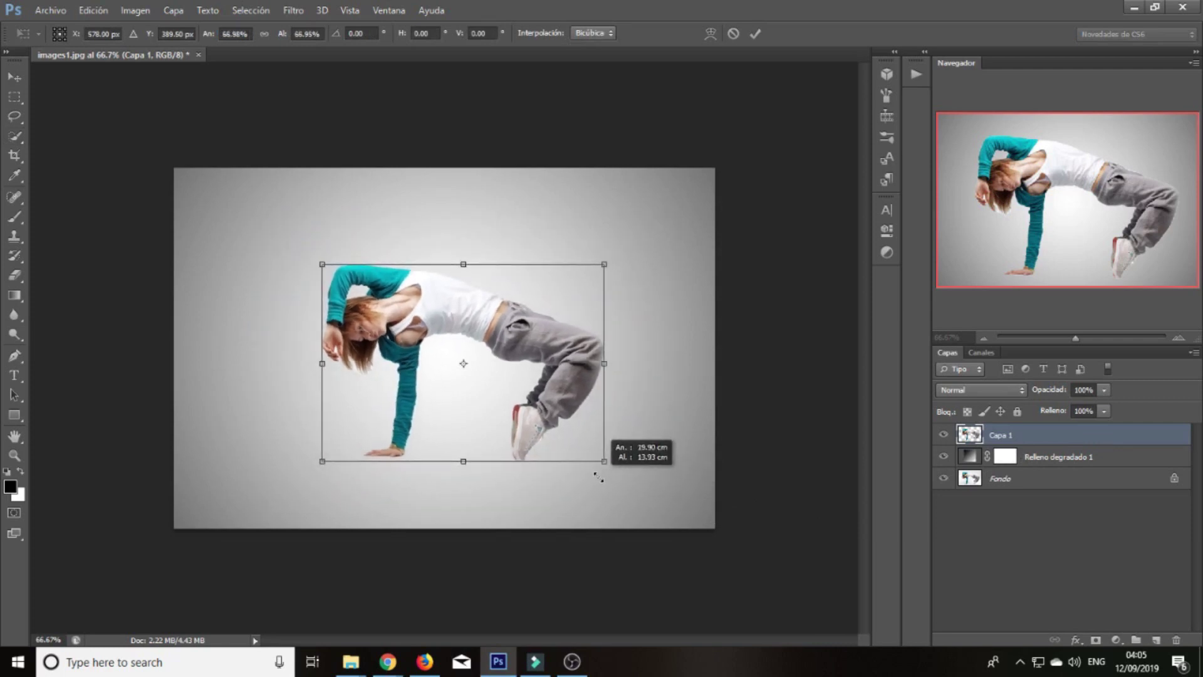
pyautogui.moveTo(556, 393); pyautogui.dragTo(549, 391)
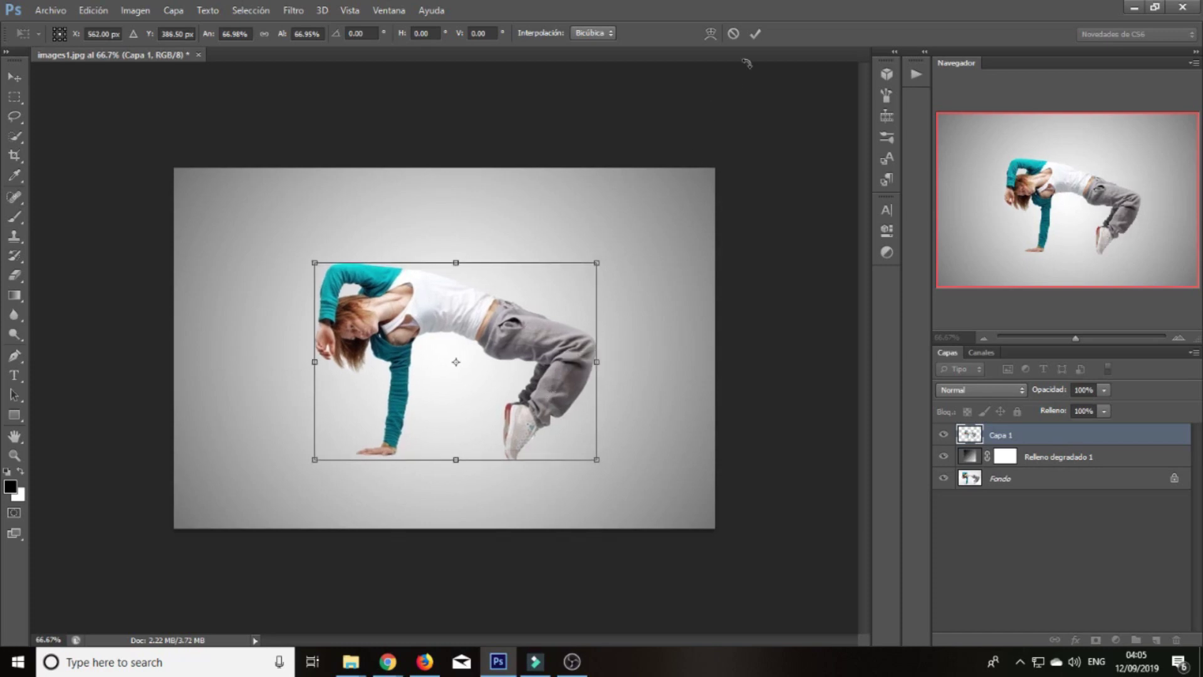
pyautogui.click(756, 35)
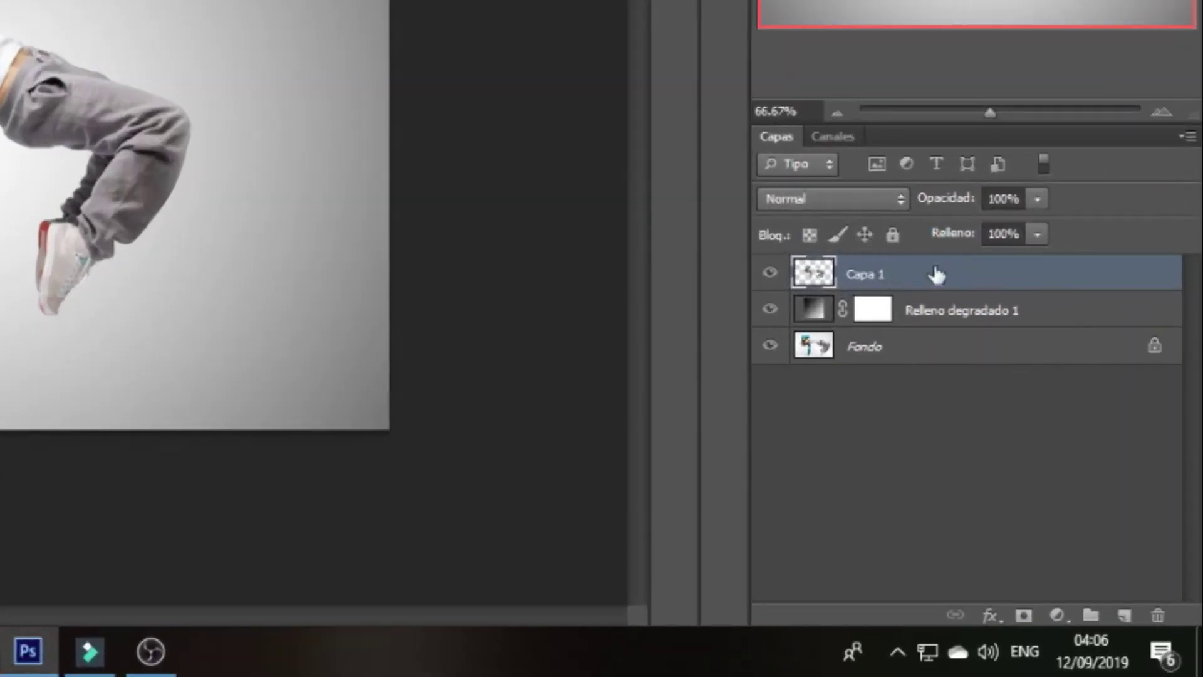
# - Duplicate Capa 1 and open Liquify on Capa 1 with an enlarged brush
pyautogui.hotkey('ctrl', 'j')
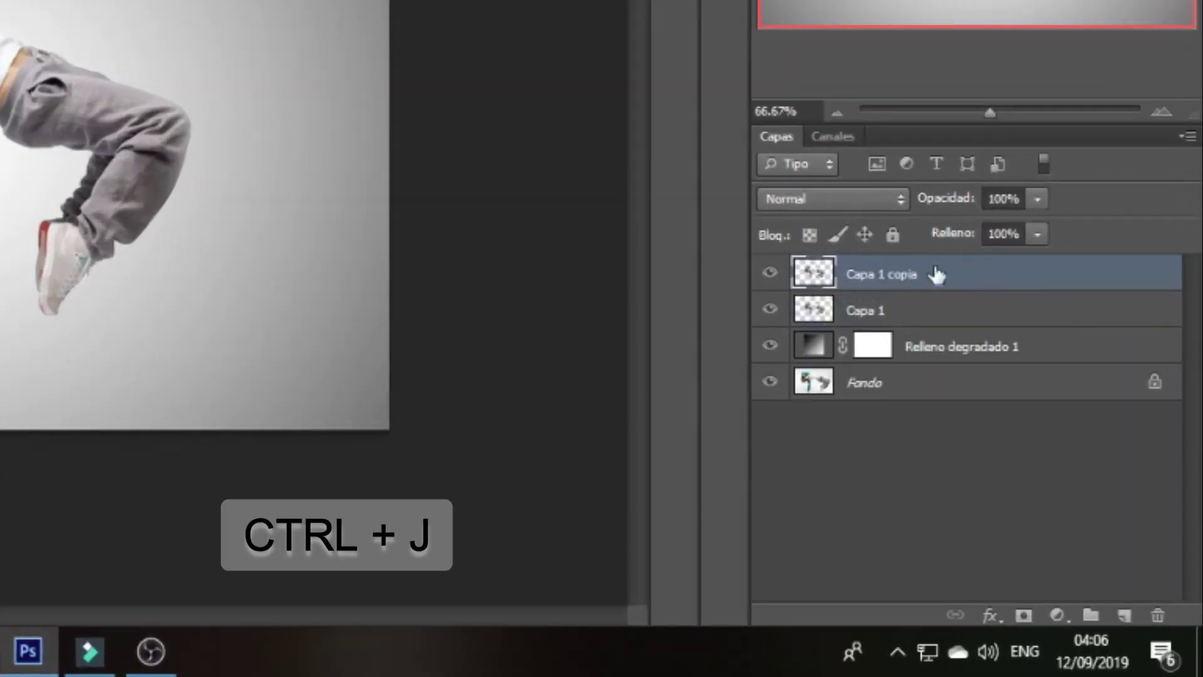
pyautogui.click(943, 316)
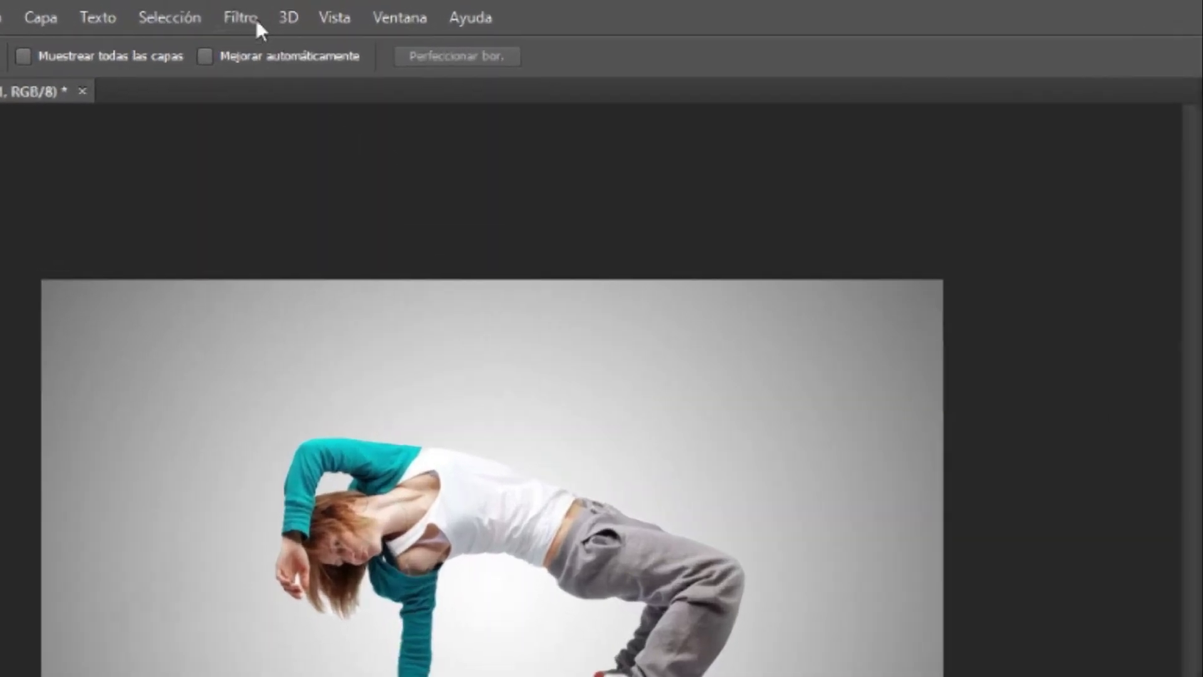
pyautogui.click(296, 10)
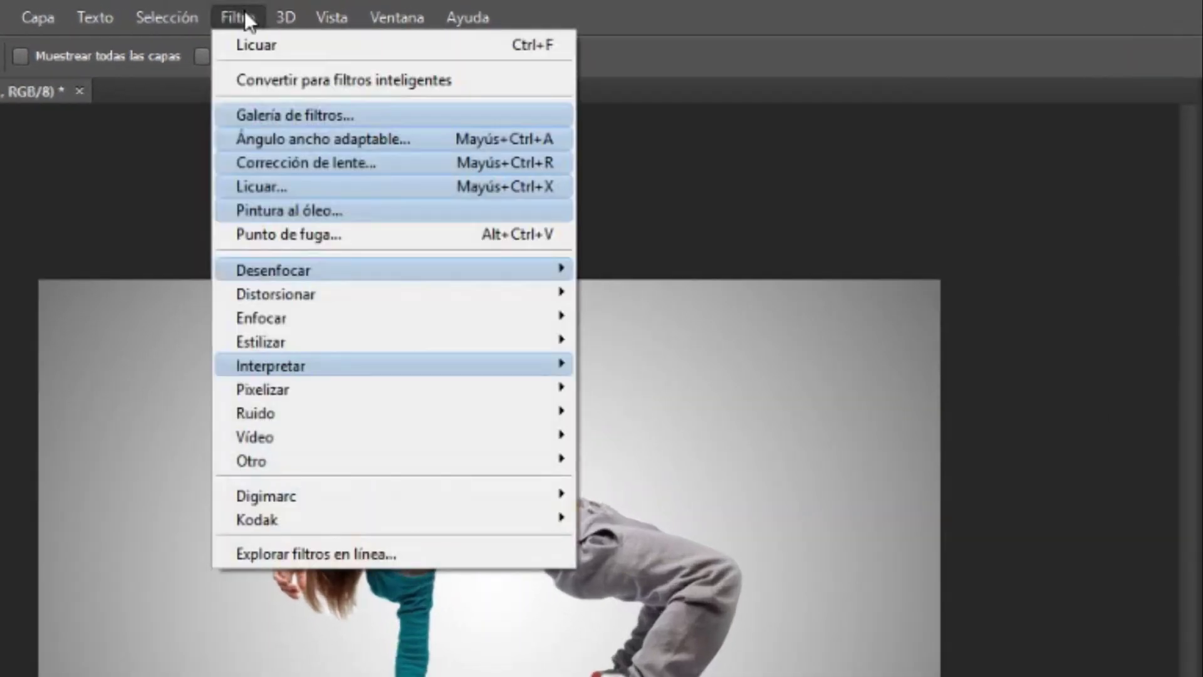
pyautogui.click(334, 187)
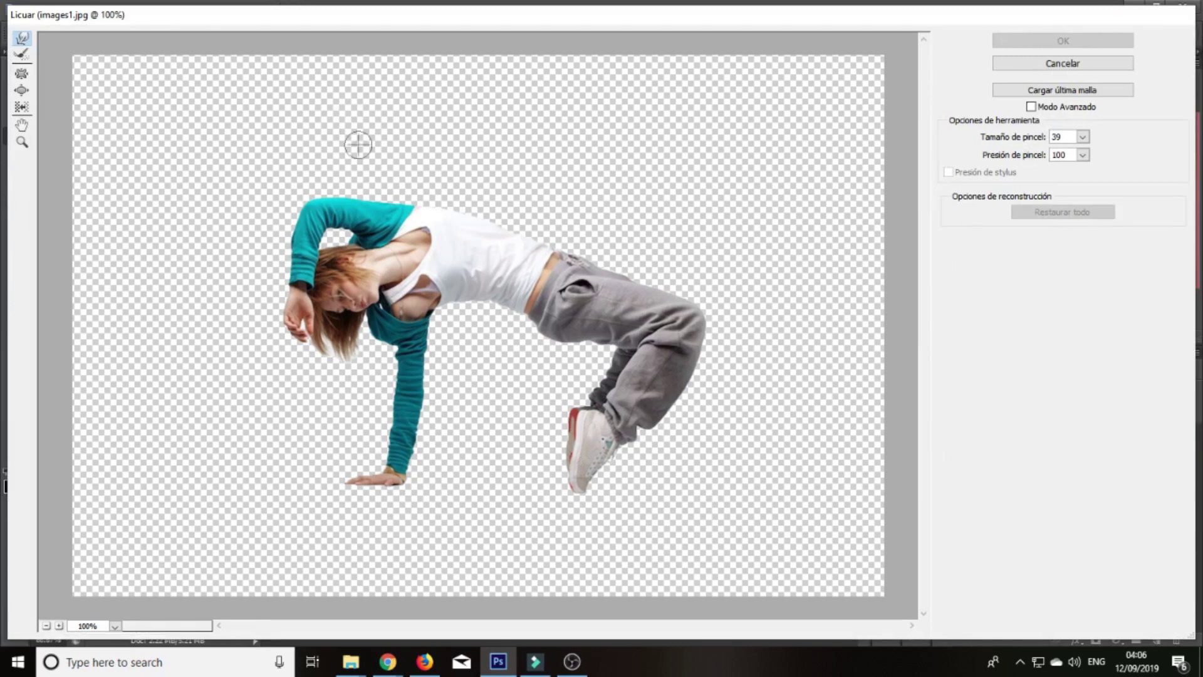
pyautogui.press(']')
pyautogui.press(']')
pyautogui.press(']')
pyautogui.press(']')
pyautogui.press(']')
pyautogui.press(']')
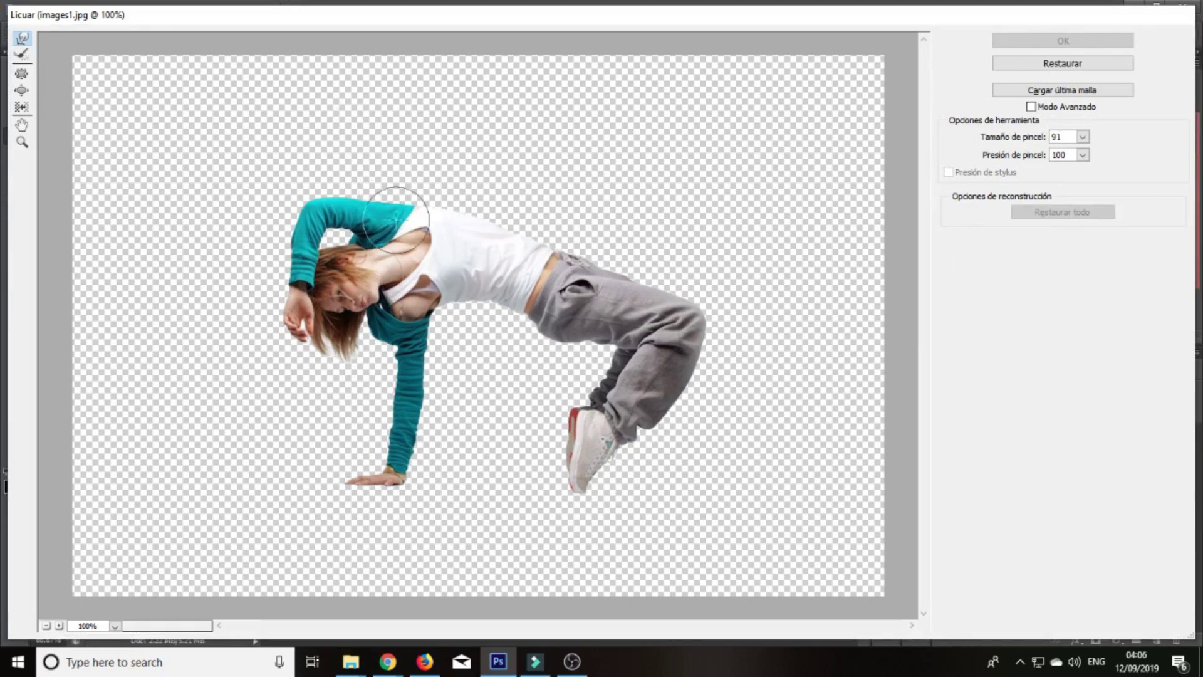
# - Warp the teal shoulder, sleeves, hair and gray pants outward into spikes
pyautogui.moveTo(396, 219)
pyautogui.mouseDown()
pyautogui.moveTo(338, 150)
pyautogui.moveTo(443, 194)
pyautogui.moveTo(720, 191)
pyautogui.moveTo(792, 255)
pyautogui.moveTo(403, 81)
pyautogui.moveTo(295, 201)
pyautogui.moveTo(269, 282)
pyautogui.mouseUp()
pyautogui.moveTo(386, 376)
pyautogui.mouseDown()
pyautogui.moveTo(394, 424)
pyautogui.moveTo(414, 433)
pyautogui.moveTo(463, 401)
pyautogui.moveTo(483, 363)
pyautogui.moveTo(407, 445)
pyautogui.moveTo(439, 326)
pyautogui.moveTo(385, 351)
pyautogui.mouseUp()
pyautogui.moveTo(602, 382)
pyautogui.mouseDown()
pyautogui.moveTo(572, 384)
pyautogui.moveTo(573, 351)
pyautogui.mouseUp()
pyautogui.moveTo(476, 377); pyautogui.dragTo(495, 358)
pyautogui.moveTo(339, 263)
pyautogui.mouseDown()
pyautogui.moveTo(333, 213)
pyautogui.moveTo(411, 237)
pyautogui.moveTo(257, 250)
pyautogui.moveTo(244, 170)
pyautogui.moveTo(616, 92)
pyautogui.moveTo(741, 113)
pyautogui.moveTo(573, 108)
pyautogui.moveTo(739, 88)
pyautogui.moveTo(690, 321)
pyautogui.moveTo(647, 415)
pyautogui.moveTo(696, 433)
pyautogui.moveTo(746, 371)
pyautogui.moveTo(744, 393)
pyautogui.moveTo(843, 253)
pyautogui.mouseUp()
pyautogui.moveTo(401, 413)
pyautogui.mouseDown()
pyautogui.moveTo(335, 392)
pyautogui.moveTo(323, 433)
pyautogui.mouseUp()
# - Smear the upper teal sleeve and hair further into spikes and apply the Liquify
pyautogui.moveTo(464, 401); pyautogui.dragTo(511, 379)
pyautogui.moveTo(276, 270); pyautogui.dragTo(169, 236)
pyautogui.moveTo(245, 195); pyautogui.dragTo(194, 150)
pyautogui.moveTo(276, 125); pyautogui.dragTo(235, 85)
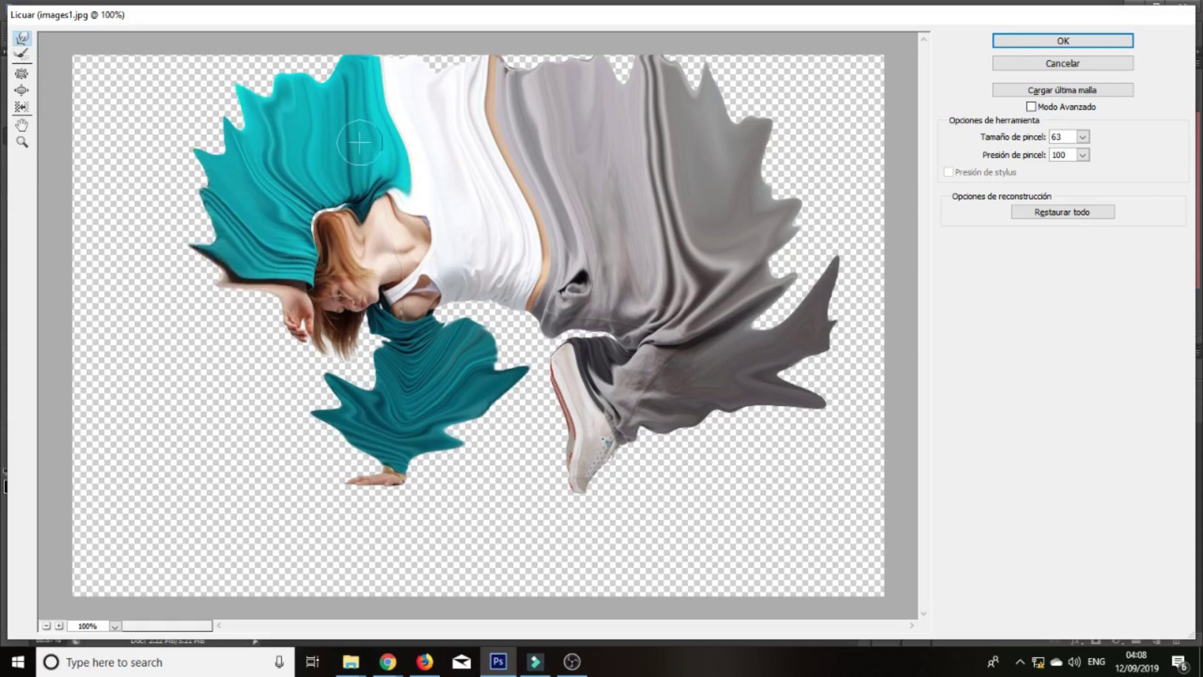
pyautogui.moveTo(336, 232); pyautogui.dragTo(301, 188)
pyautogui.moveTo(304, 110); pyautogui.dragTo(288, 72)
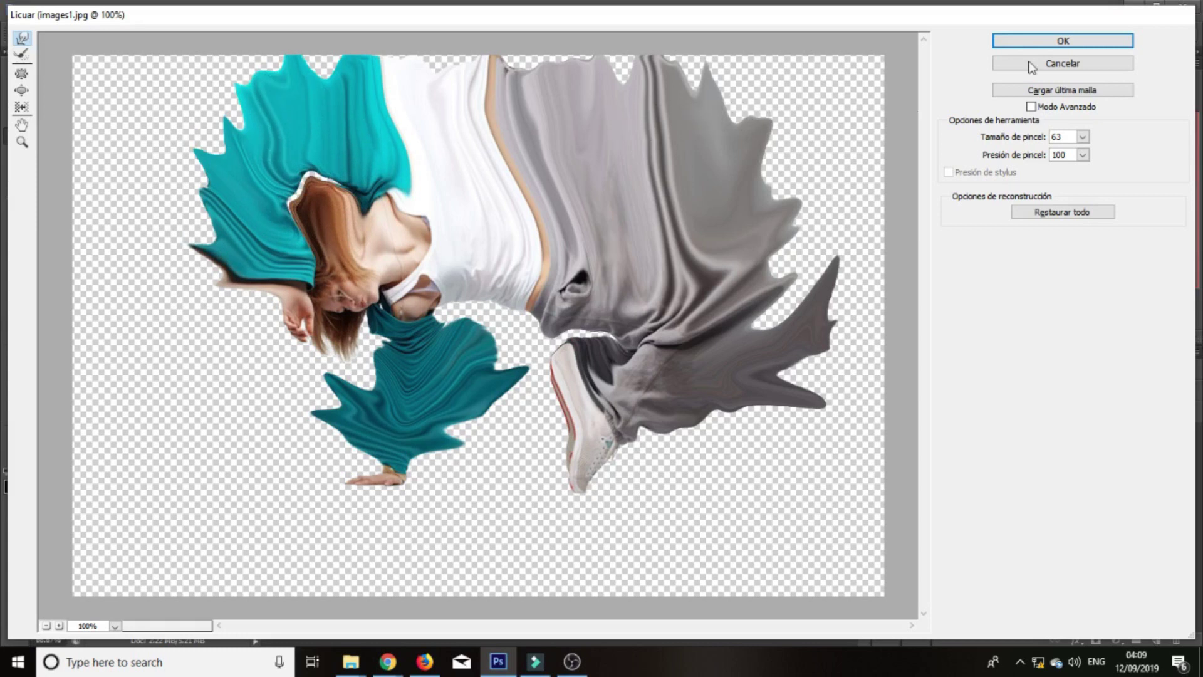
pyautogui.click(1075, 41)
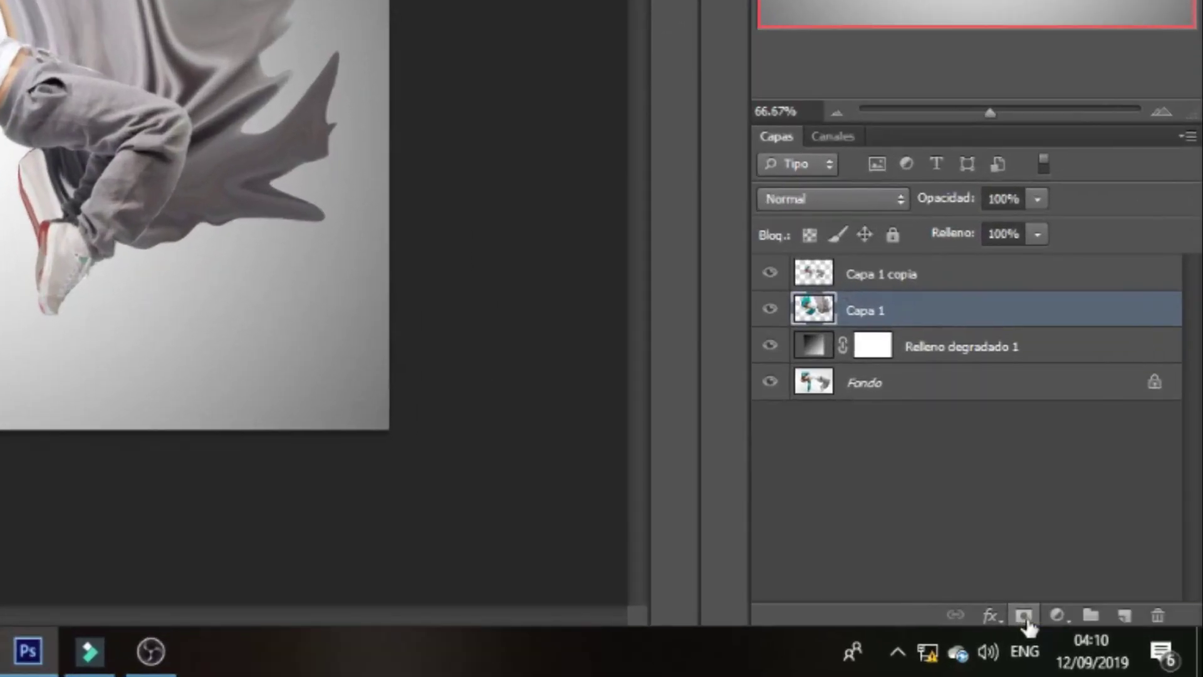
# - Give Capa 1 a black hide-all mask and Capa 1 copia a white mask
pyautogui.keyDown('alt'); pyautogui.click(1024, 615); pyautogui.keyUp('alt')
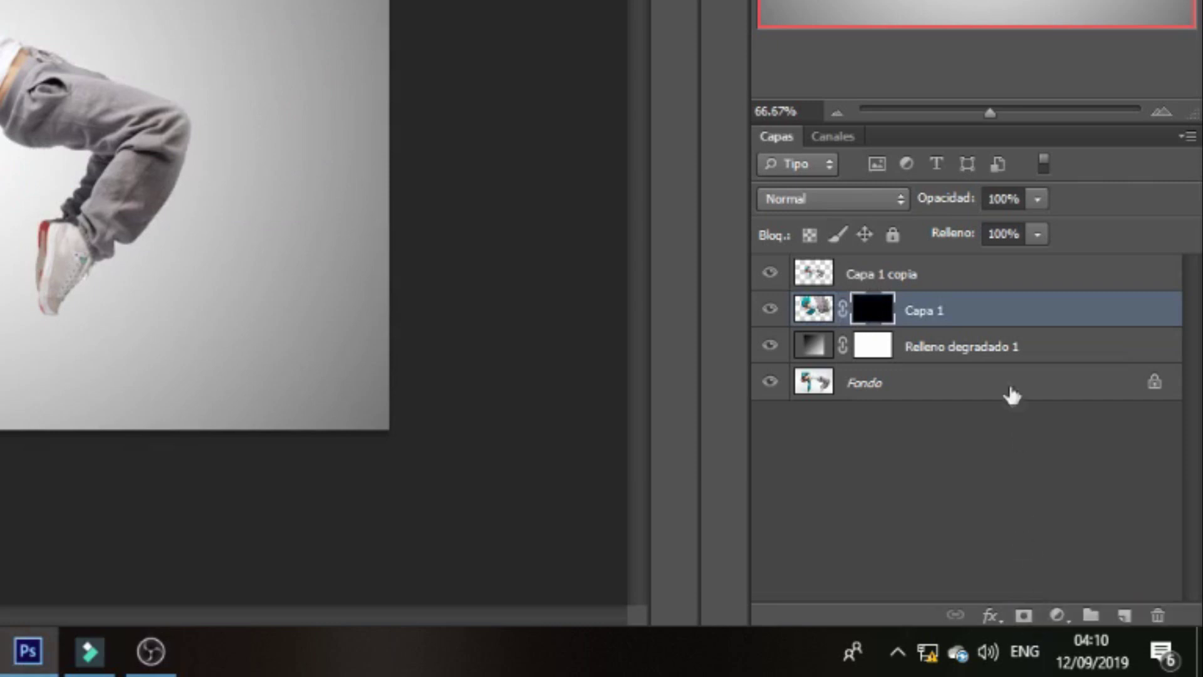
pyautogui.click(1001, 279)
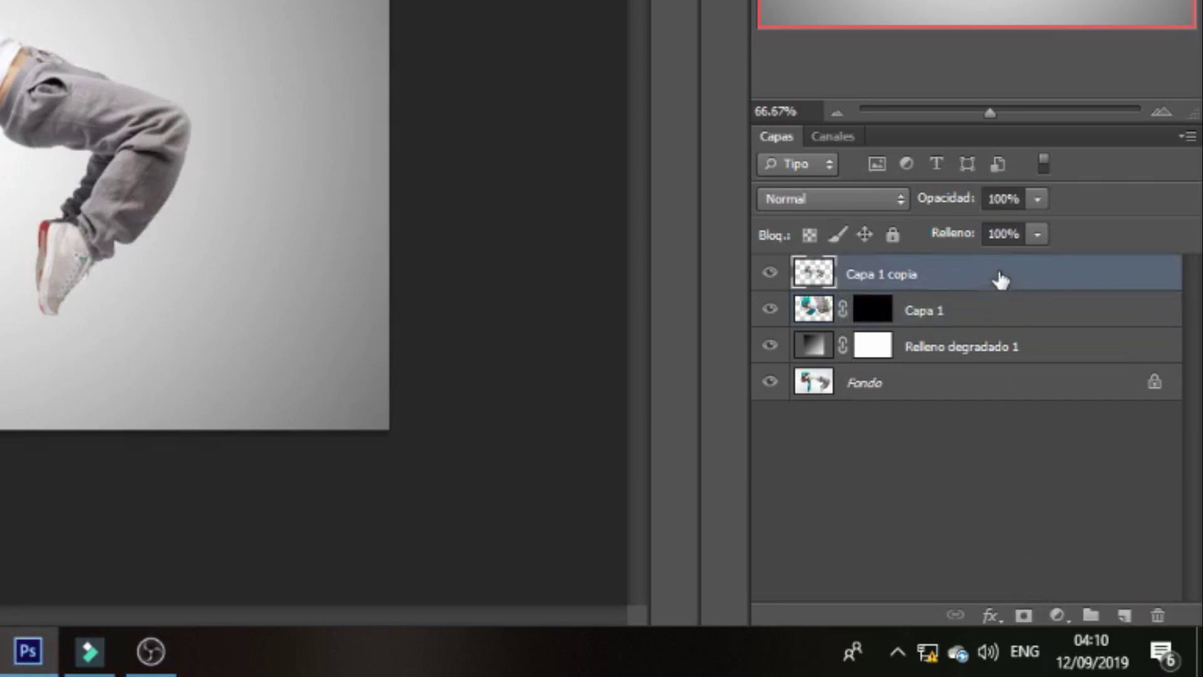
pyautogui.click(1023, 616)
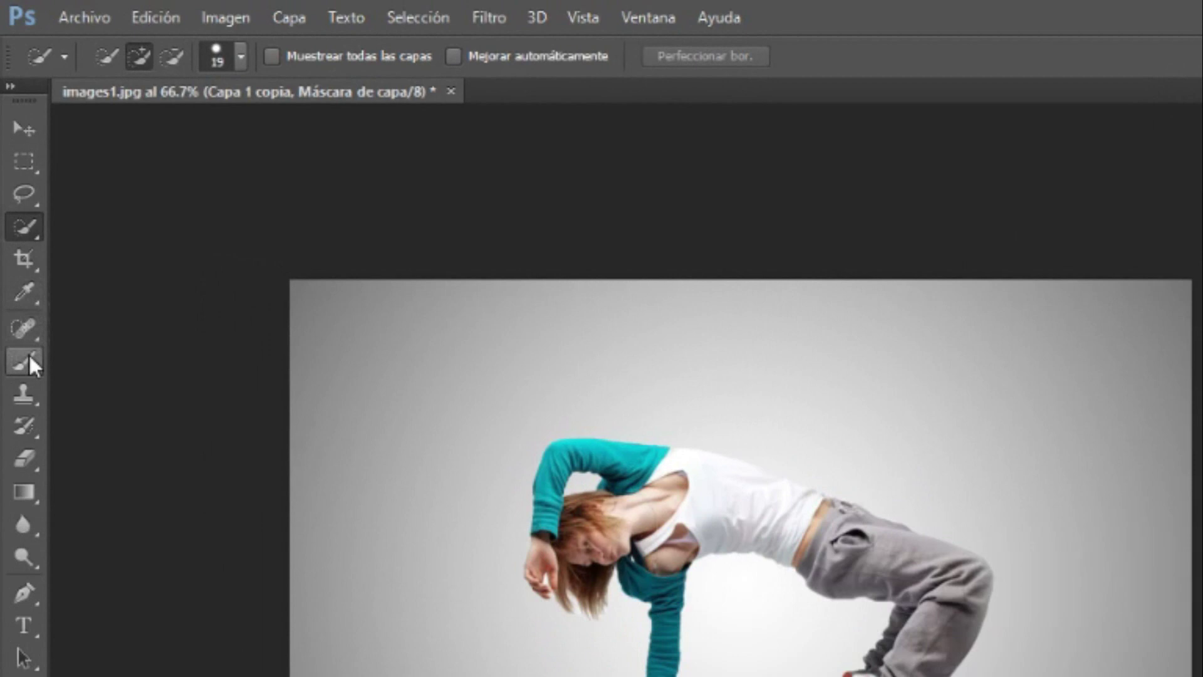
# - Choose the Brush tool with smoke brush tip 2439 and show the detailed brush settings
pyautogui.click(17, 215)
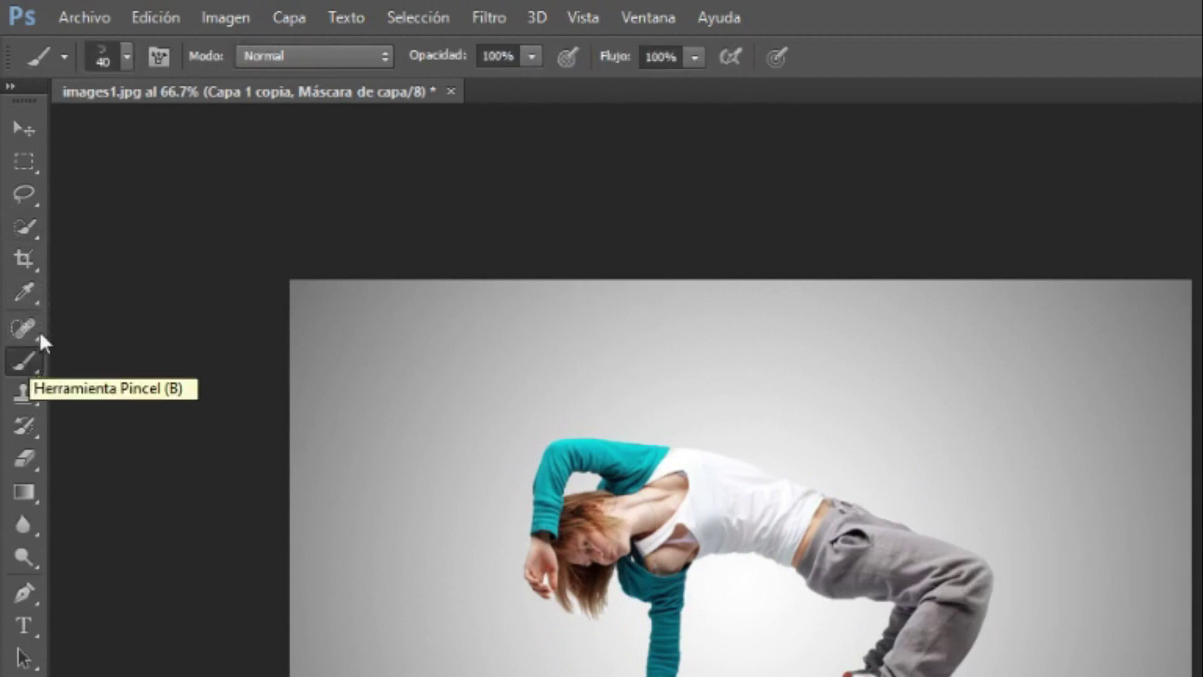
pyautogui.click(126, 58)
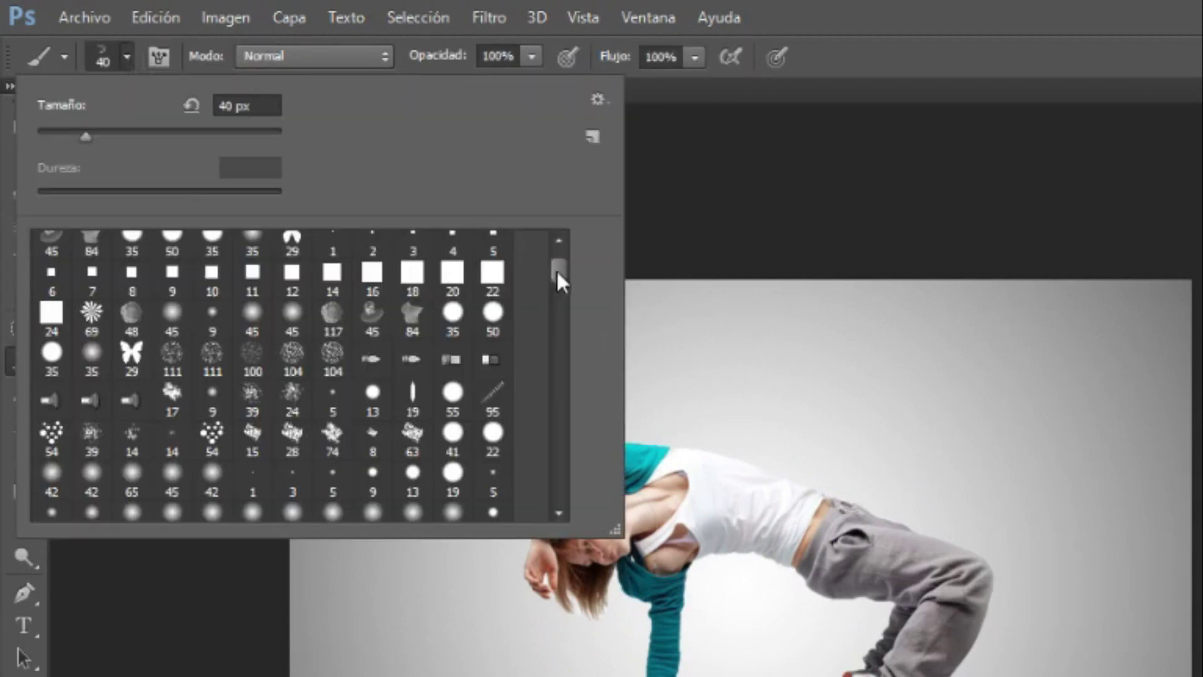
pyautogui.moveTo(557, 271); pyautogui.dragTo(562, 483)
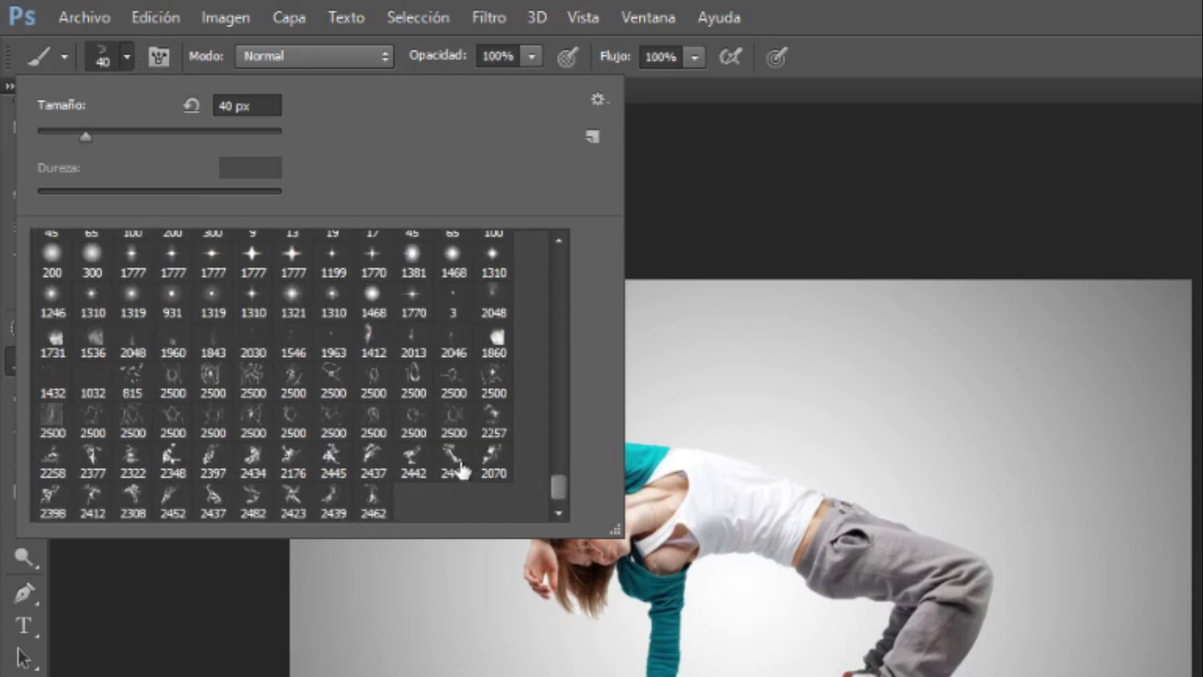
pyautogui.click(340, 509)
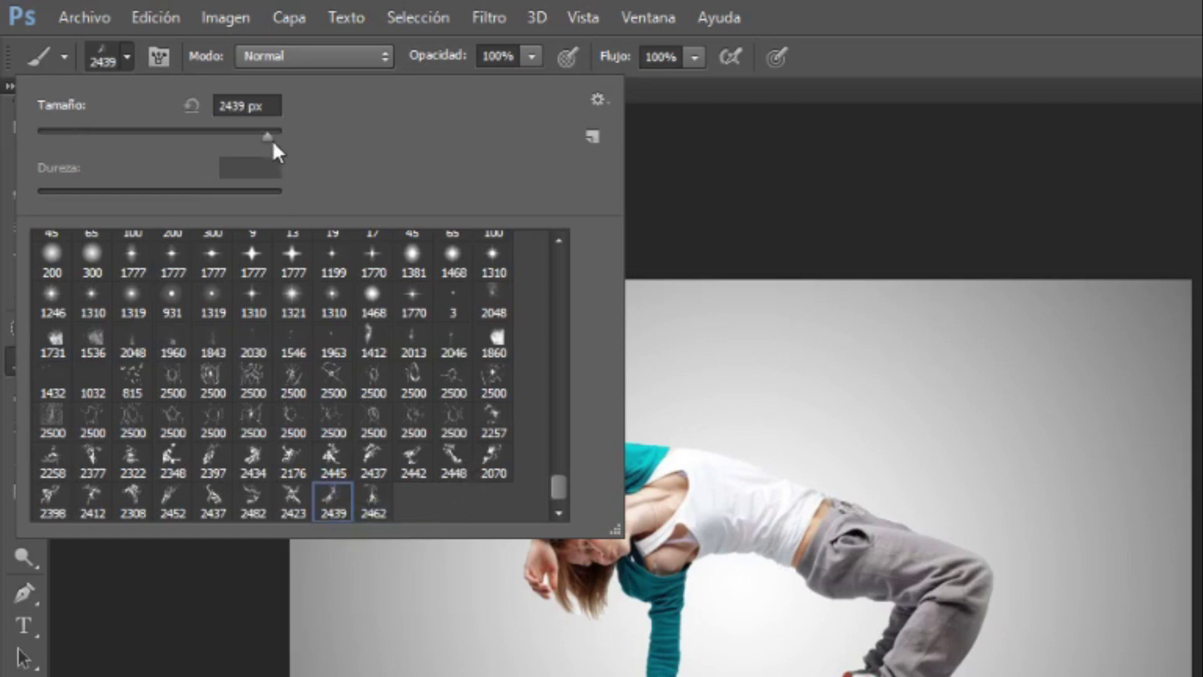
pyautogui.moveTo(228, 129); pyautogui.dragTo(224, 126)
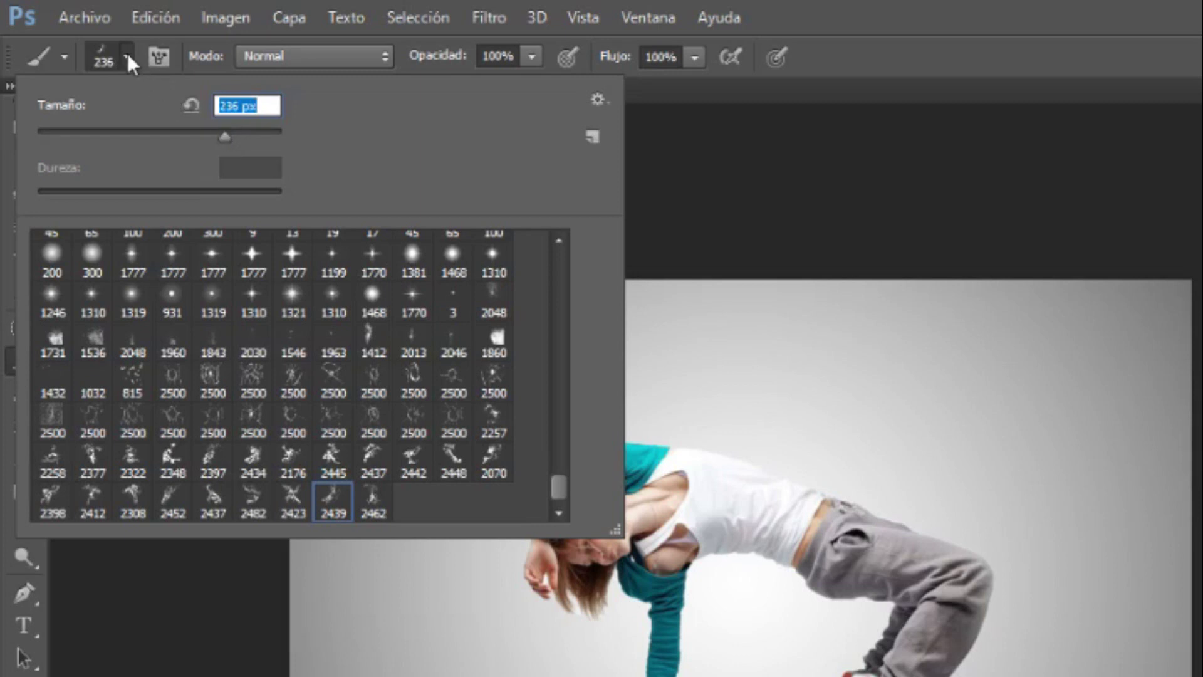
pyautogui.click(126, 55)
pyautogui.click(160, 55)
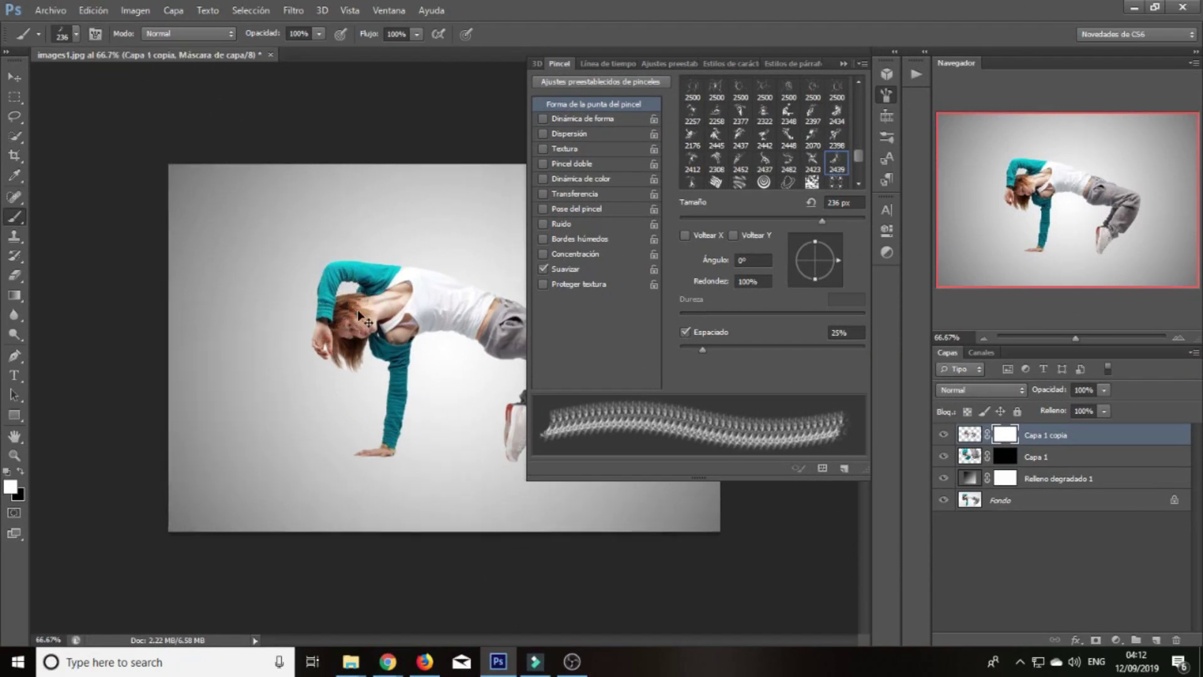
# - Shrink the brush to about 100 px, test a stamp, and reset colours to black and white
pyautogui.hotkey('ctrl', '+')
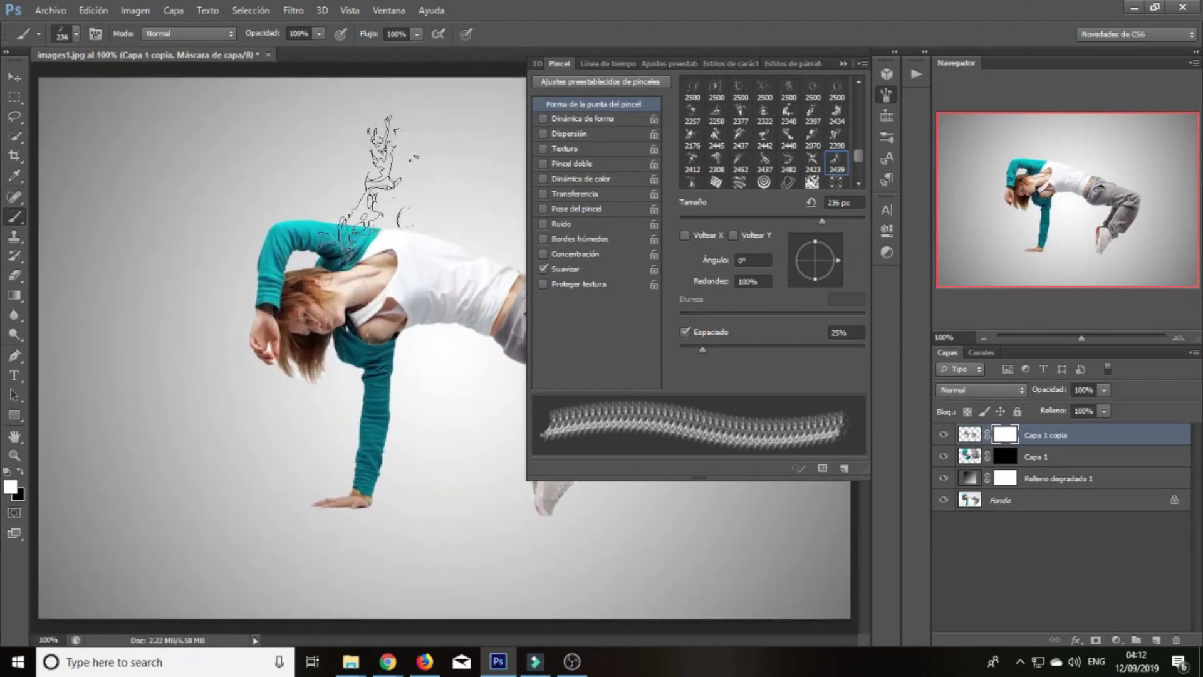
pyautogui.moveTo(376, 188); pyautogui.dragTo(326, 174)
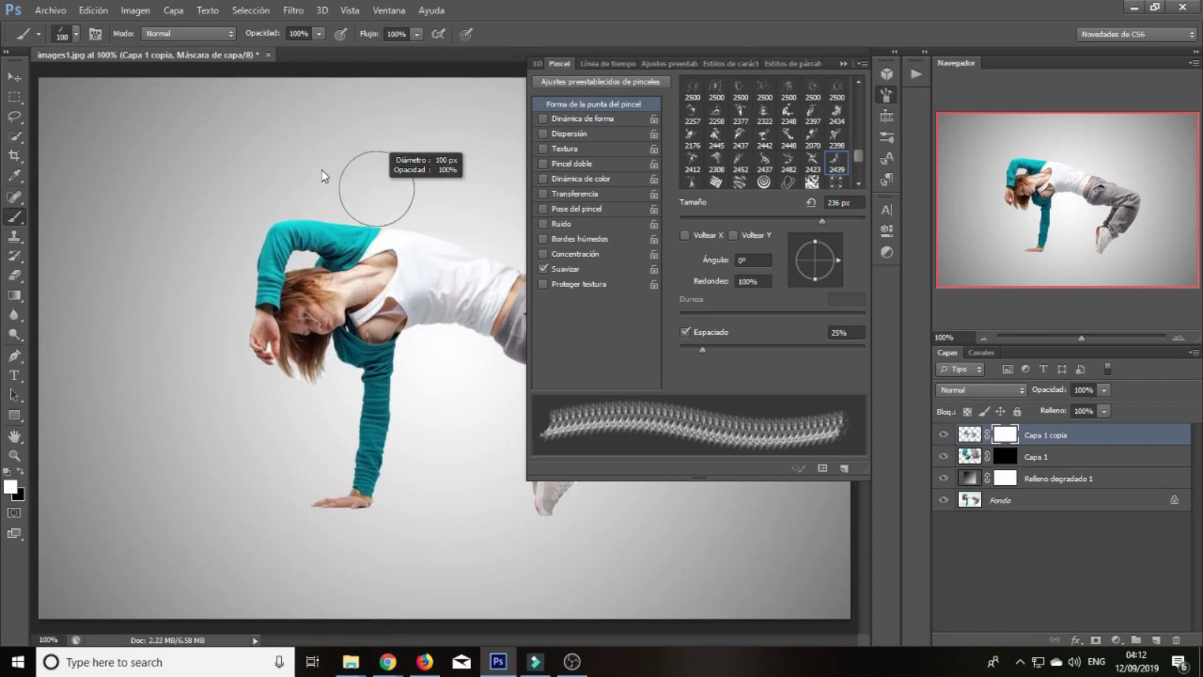
pyautogui.click(364, 195)
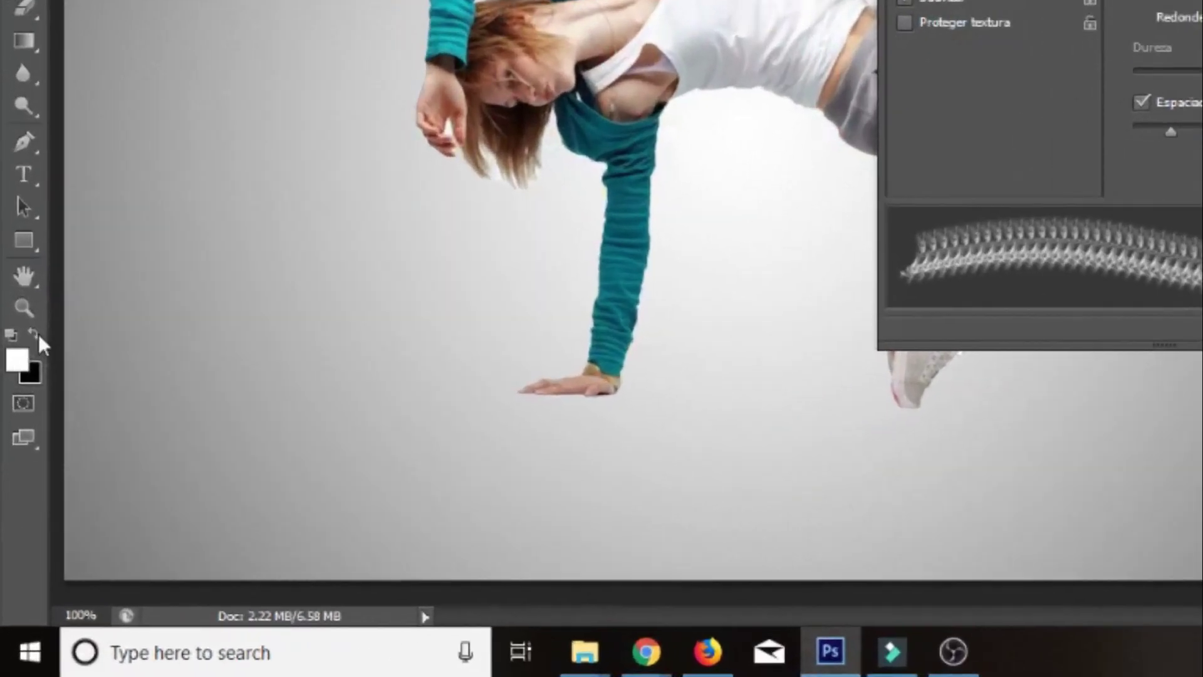
pyautogui.click(21, 473)
pyautogui.click(36, 333)
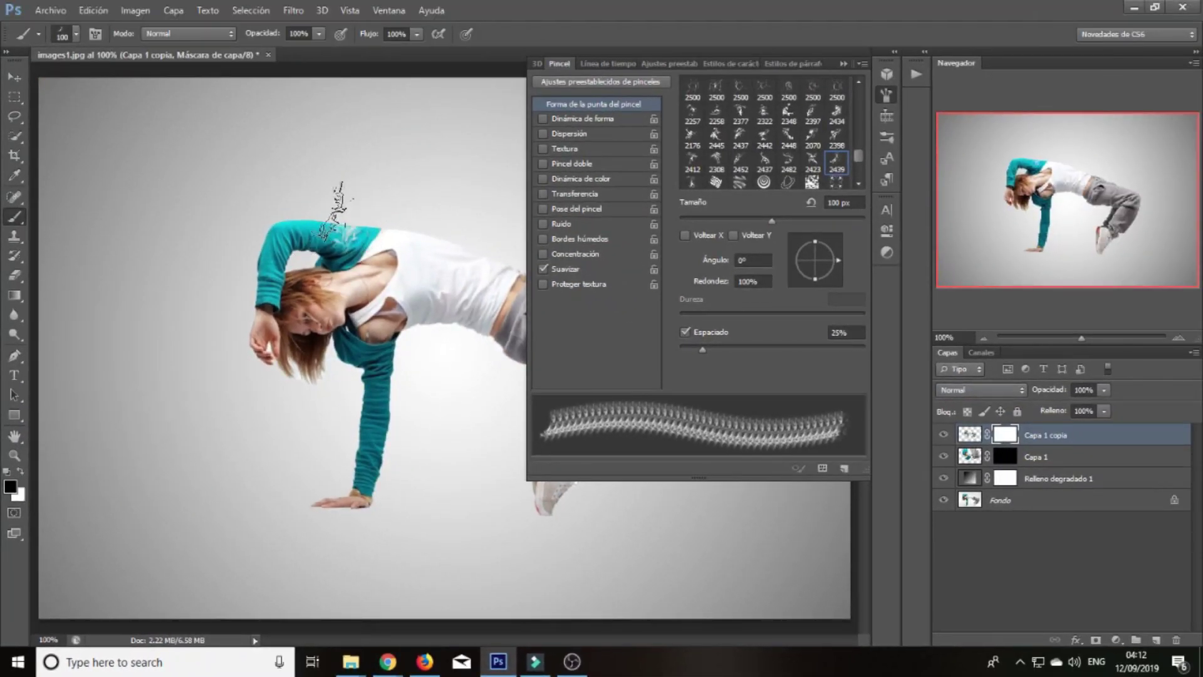
pyautogui.hotkey('ctrl', '+')
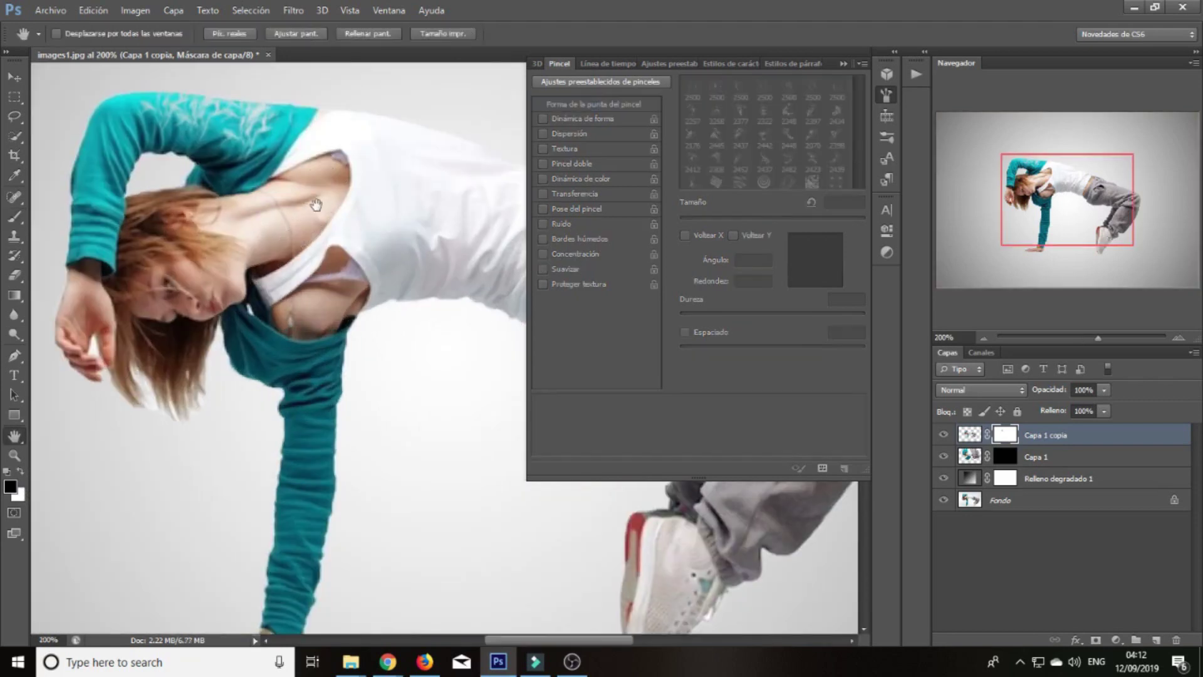
pyautogui.moveTo(276, 125); pyautogui.dragTo(325, 270)
# - Rotate the brush tip through 34°, 56° and 12°, then dissolve the waist edge into particles
pyautogui.press('b')
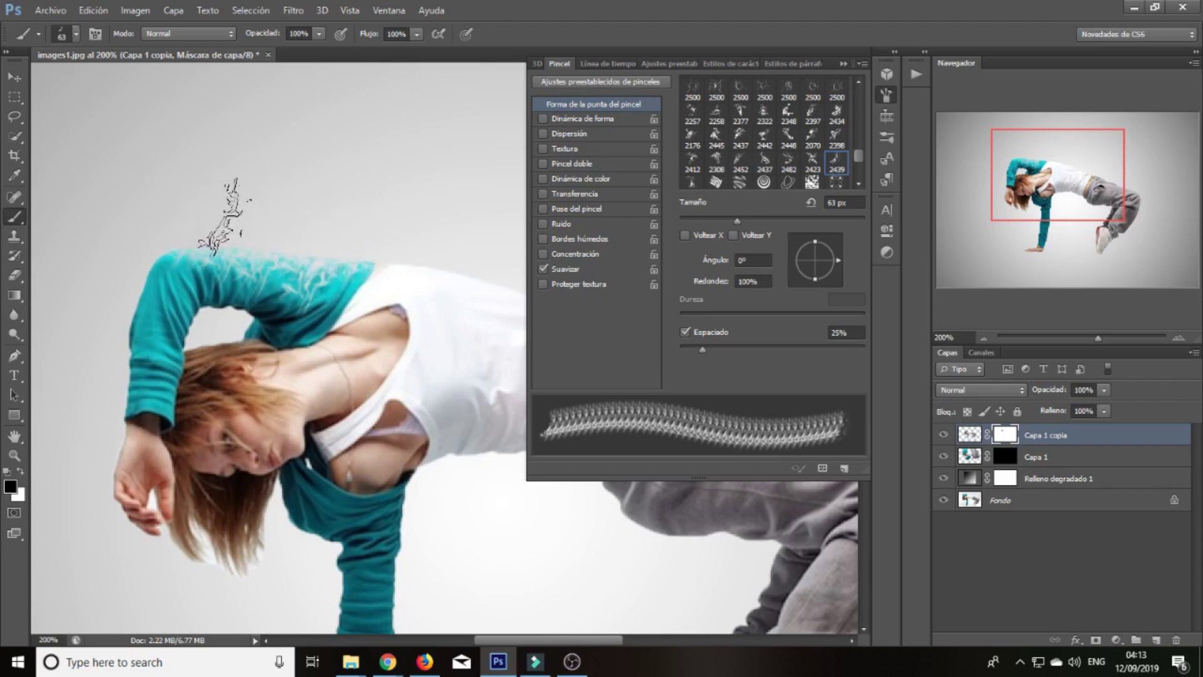
pyautogui.moveTo(838, 254); pyautogui.dragTo(835, 248)
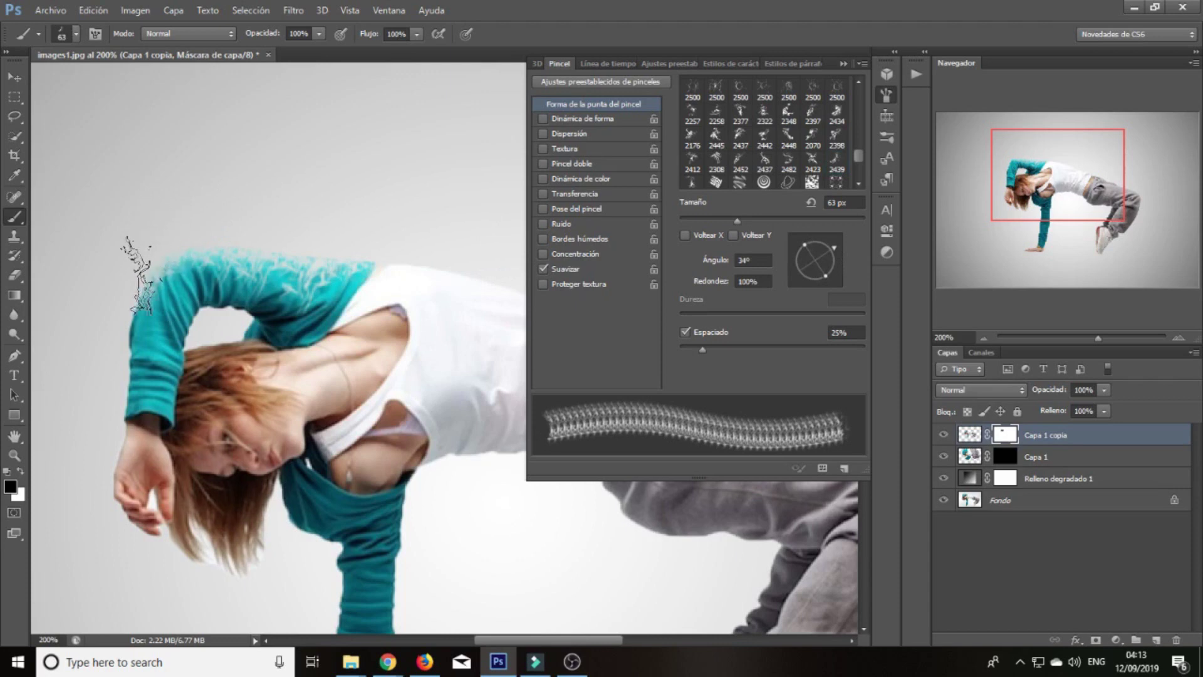
pyautogui.moveTo(834, 246); pyautogui.dragTo(824, 240)
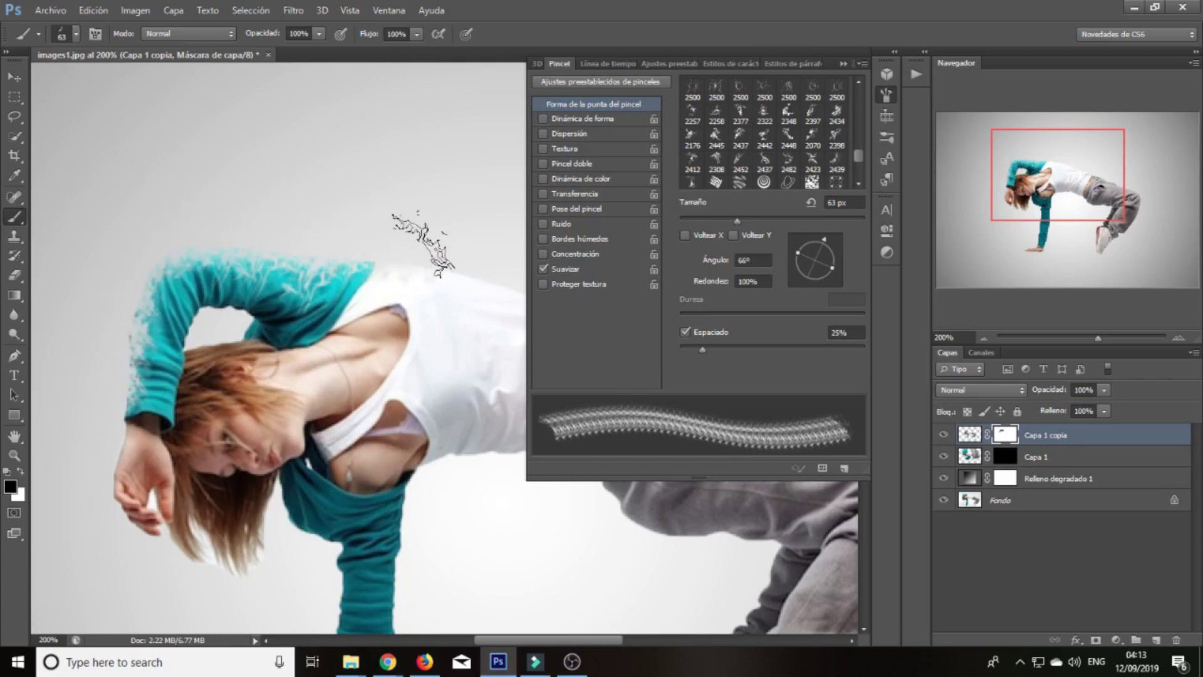
pyautogui.moveTo(821, 235); pyautogui.dragTo(829, 261)
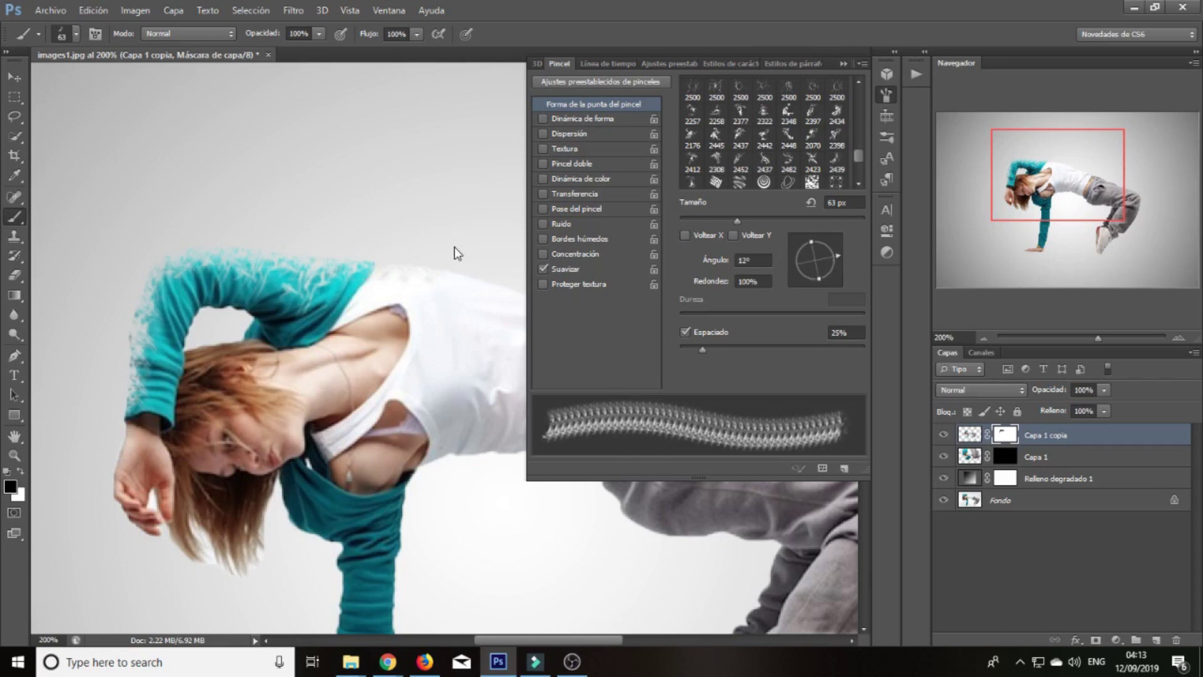
pyautogui.moveTo(555, 635); pyautogui.dragTo(608, 638)
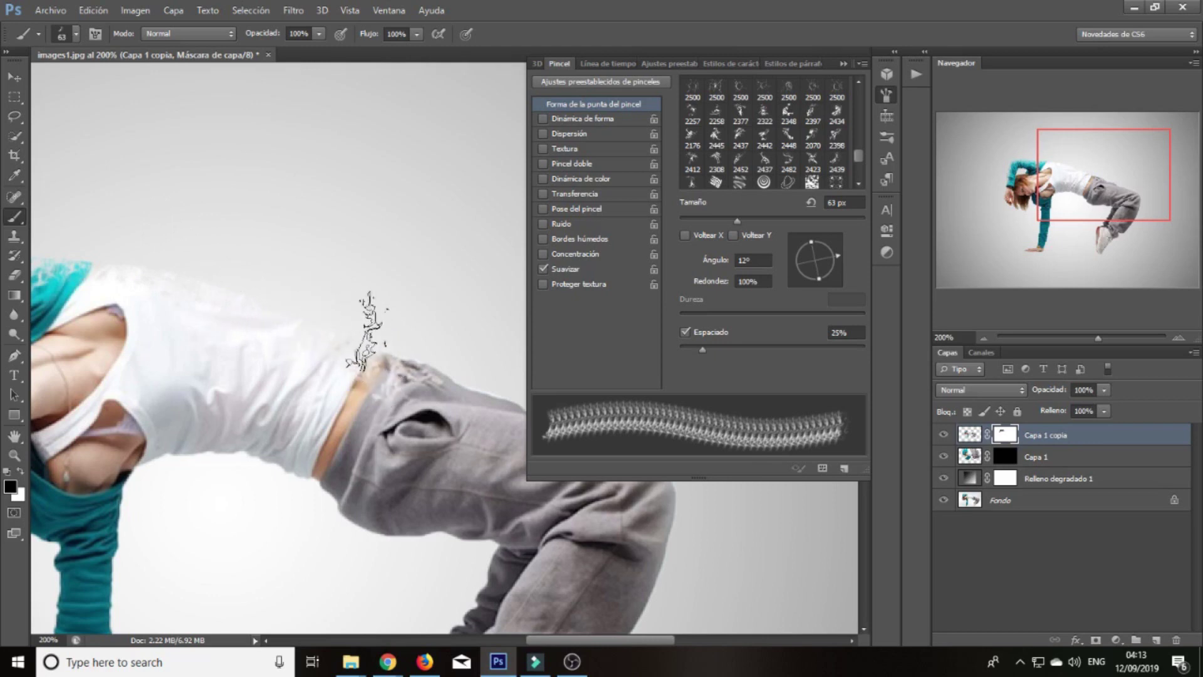
pyautogui.moveTo(375, 335)
pyautogui.mouseDown()
pyautogui.moveTo(470, 336)
pyautogui.moveTo(443, 336)
pyautogui.mouseUp()
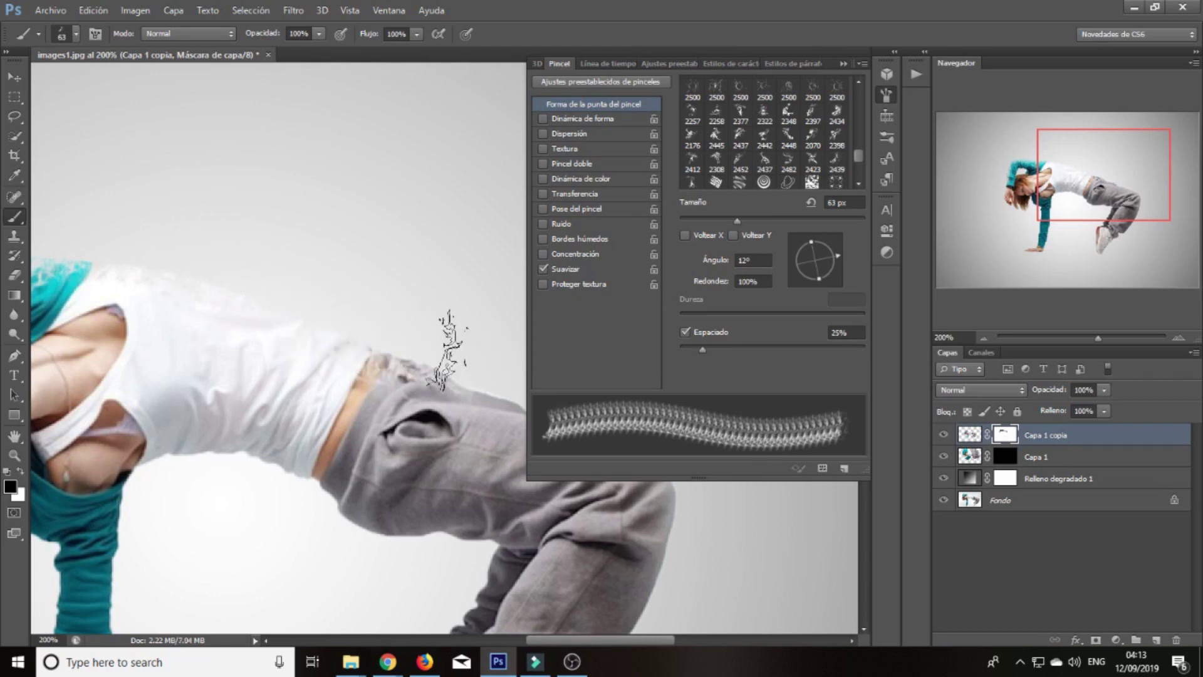
pyautogui.hscroll(5, 602, 620)
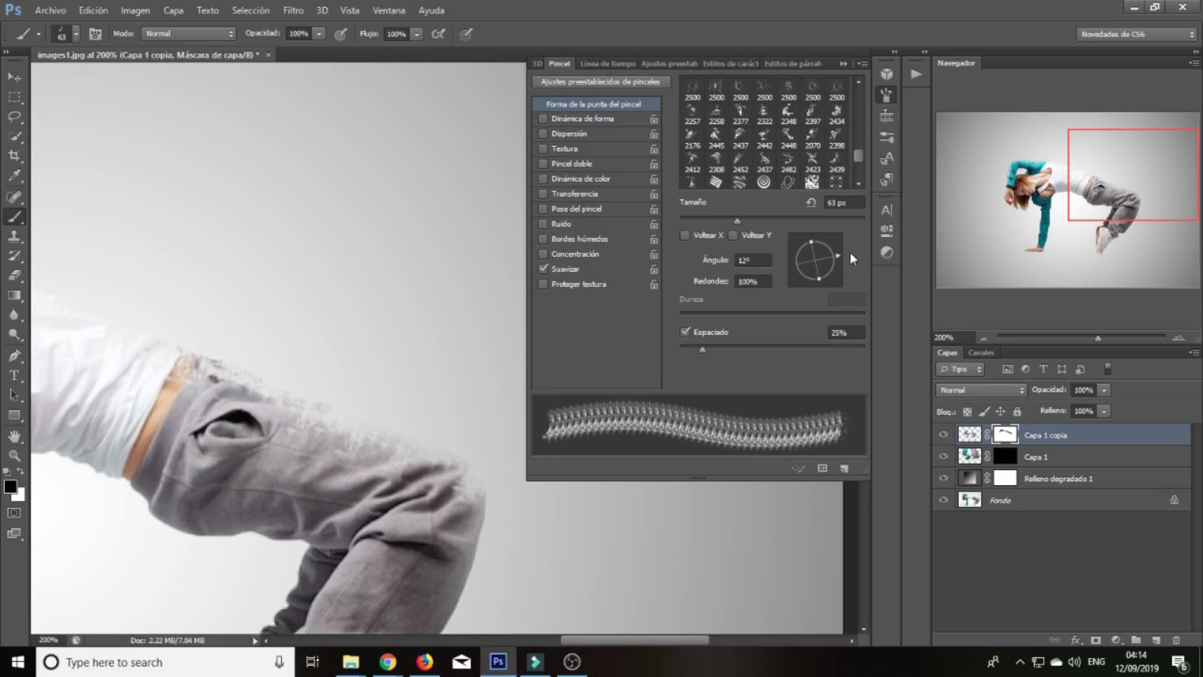
# - Rotate the tip to 92° and scatter particles along the knee and lower-leg edges
pyautogui.moveTo(816, 242); pyautogui.dragTo(815, 242)
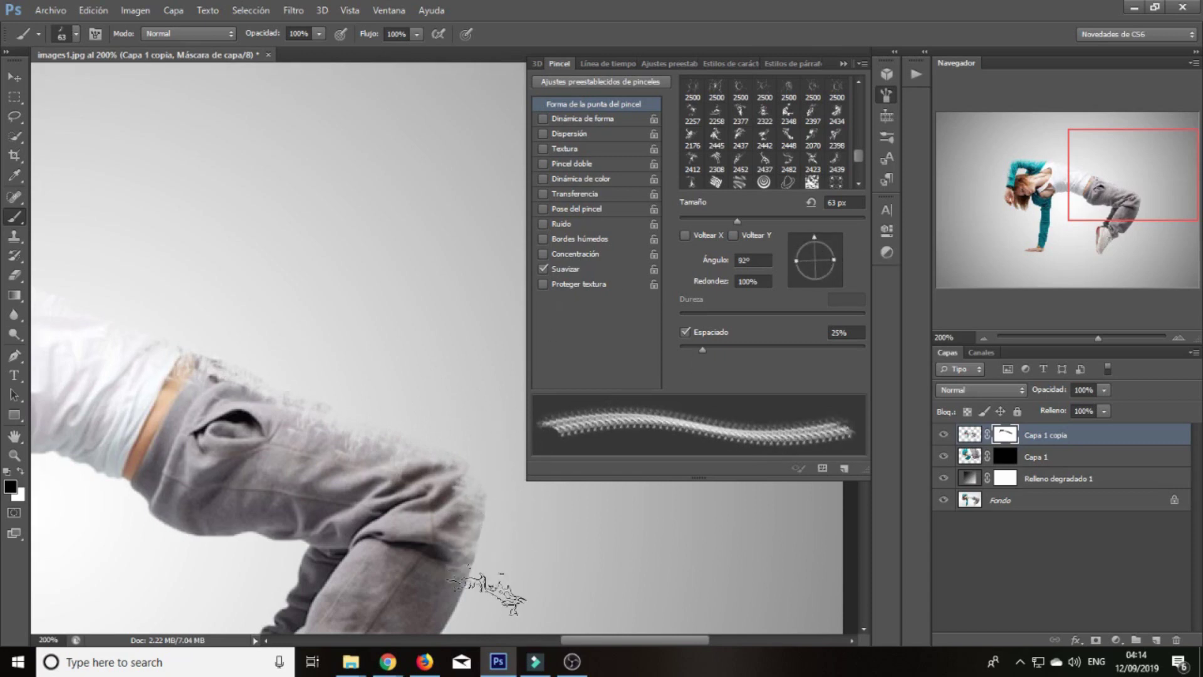
pyautogui.moveTo(514, 502); pyautogui.dragTo(430, 322)
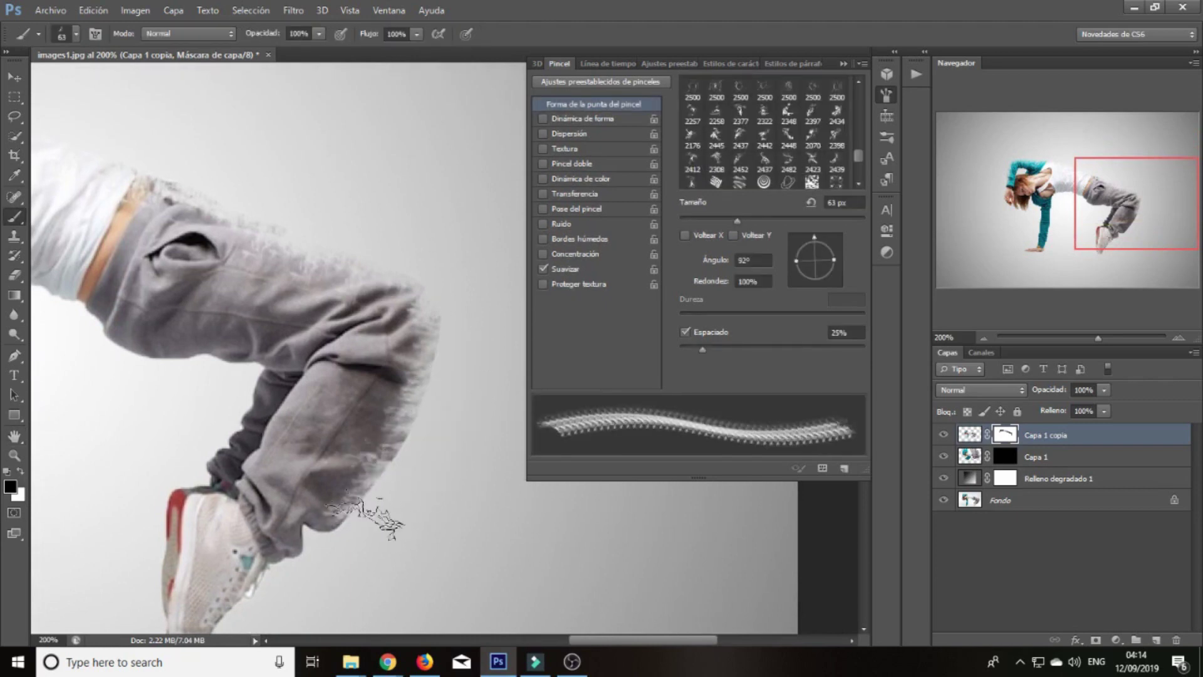
pyautogui.moveTo(417, 444); pyautogui.dragTo(395, 423)
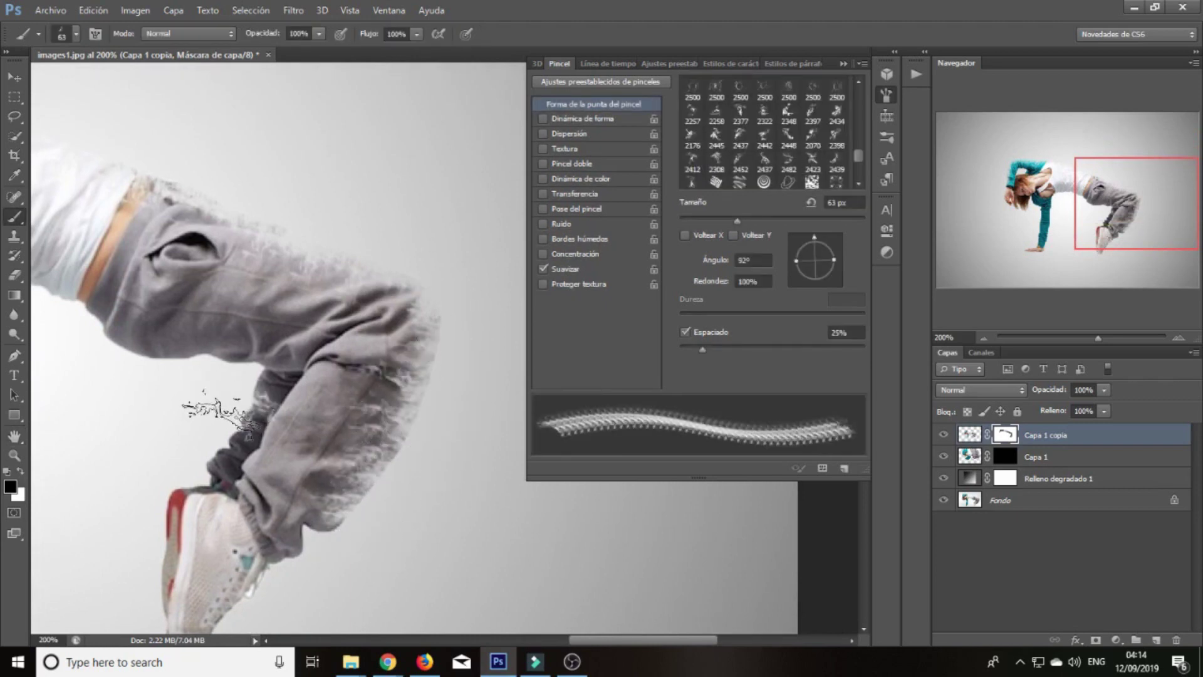
pyautogui.moveTo(216, 470)
pyautogui.mouseDown()
pyautogui.moveTo(222, 417)
pyautogui.moveTo(147, 517)
pyautogui.mouseUp()
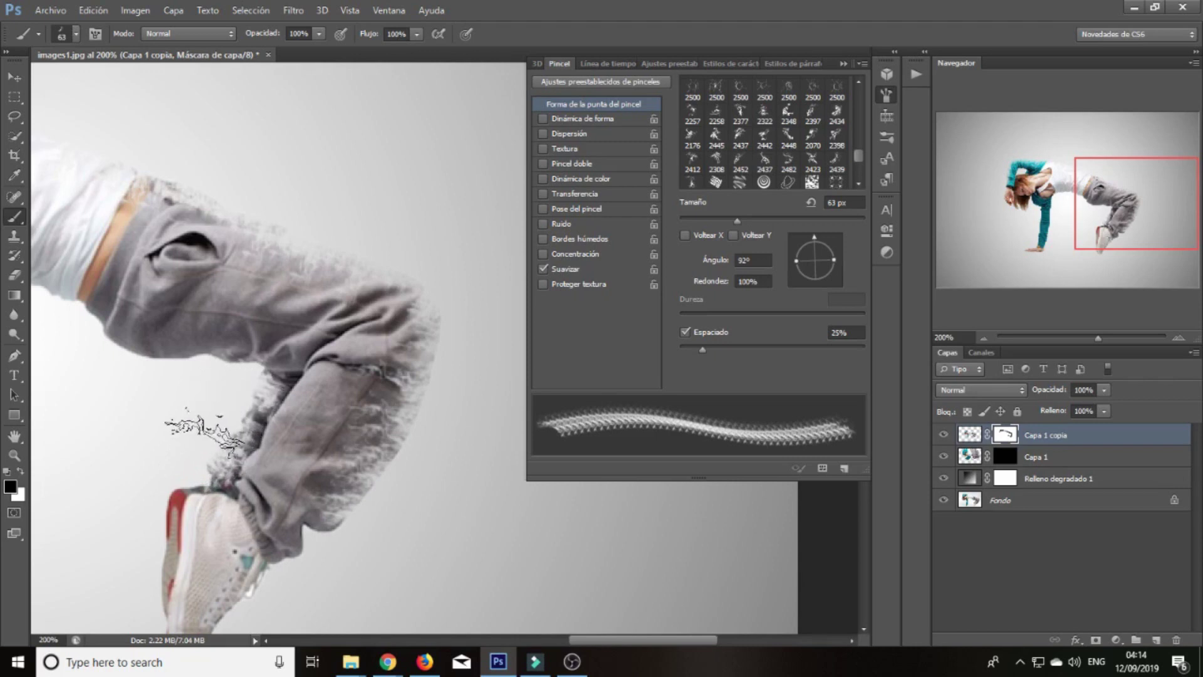
pyautogui.hscroll(-5, 376, 438)
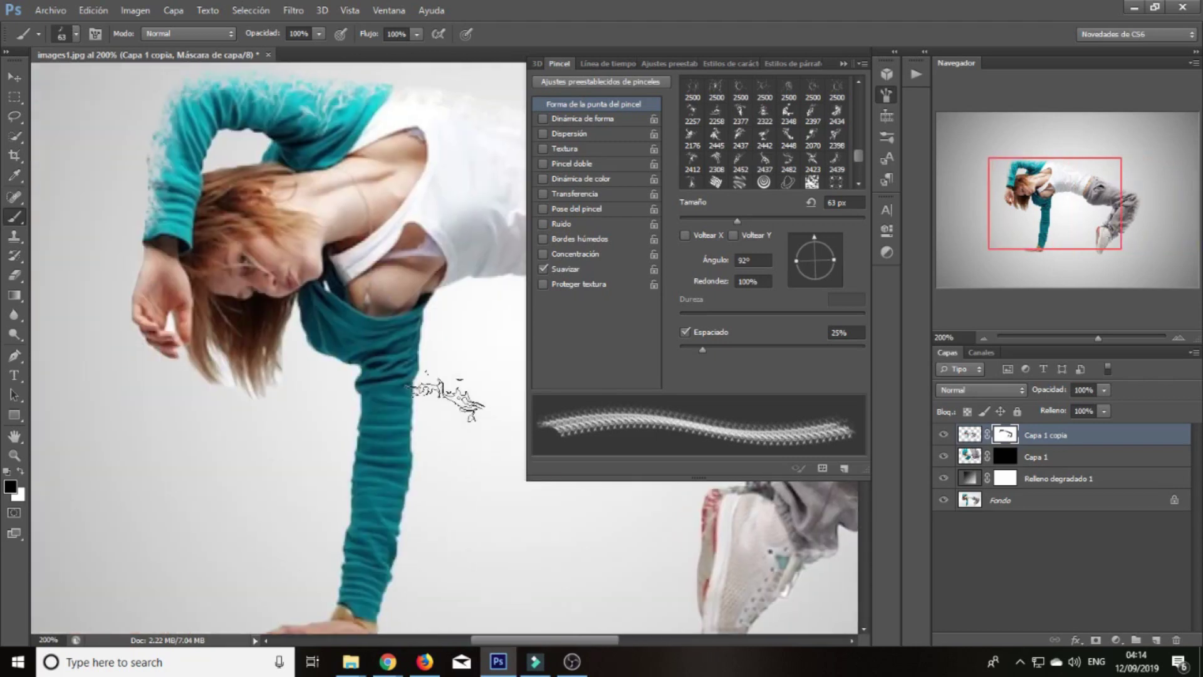
# - Disperse the teal arm edge, rotating the brush tip through several angles including -27°
pyautogui.moveTo(336, 407)
pyautogui.mouseDown()
pyautogui.moveTo(339, 501)
pyautogui.moveTo(322, 524)
pyautogui.moveTo(322, 416)
pyautogui.moveTo(309, 564)
pyautogui.moveTo(335, 370)
pyautogui.mouseUp()
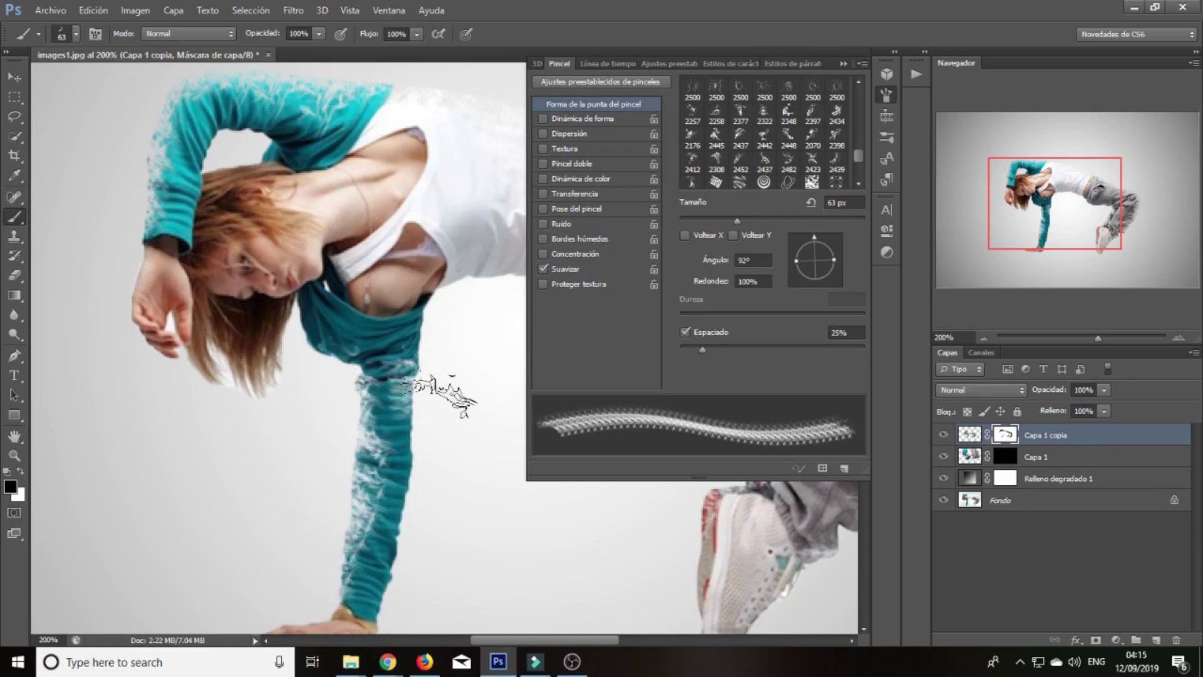
pyautogui.moveTo(813, 289); pyautogui.dragTo(795, 253)
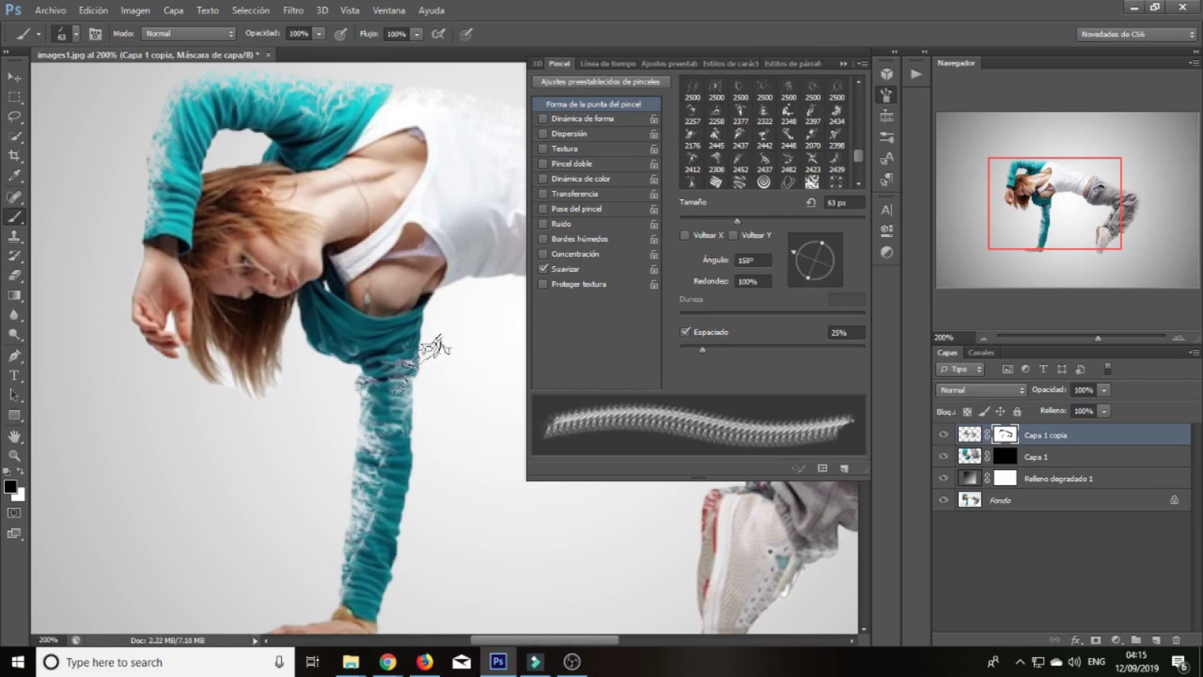
pyautogui.moveTo(837, 251); pyautogui.dragTo(836, 269)
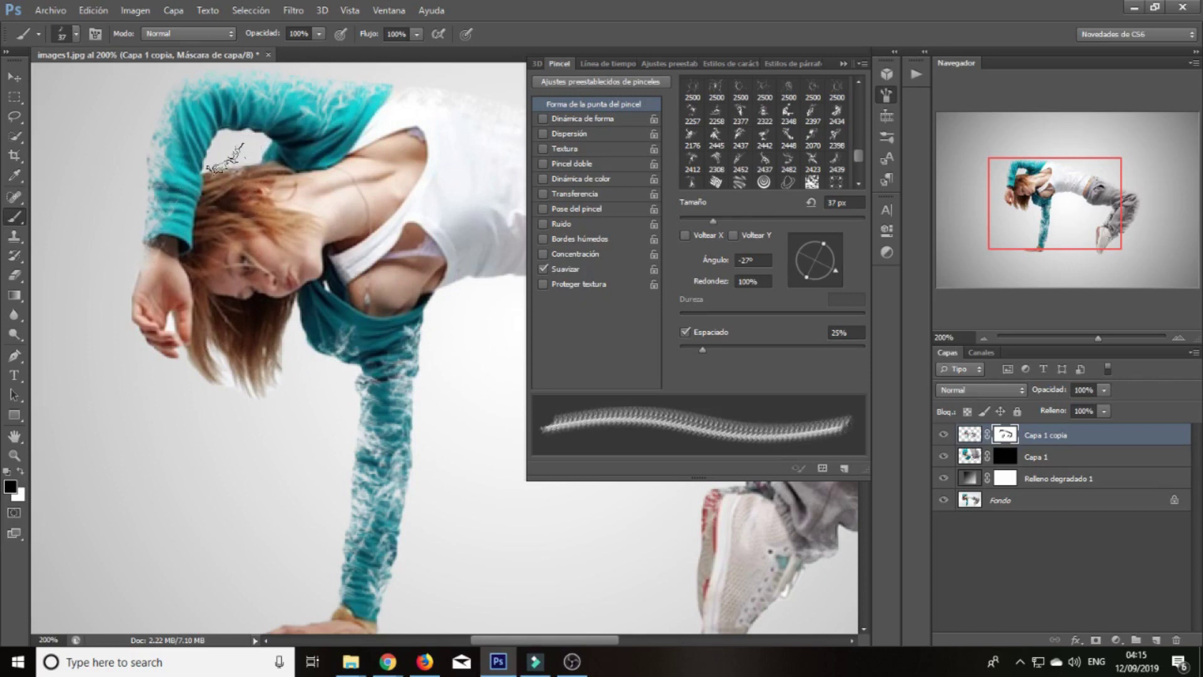
pyautogui.moveTo(841, 278)
pyautogui.mouseDown()
pyautogui.moveTo(814, 241)
pyautogui.moveTo(838, 248)
pyautogui.mouseUp()
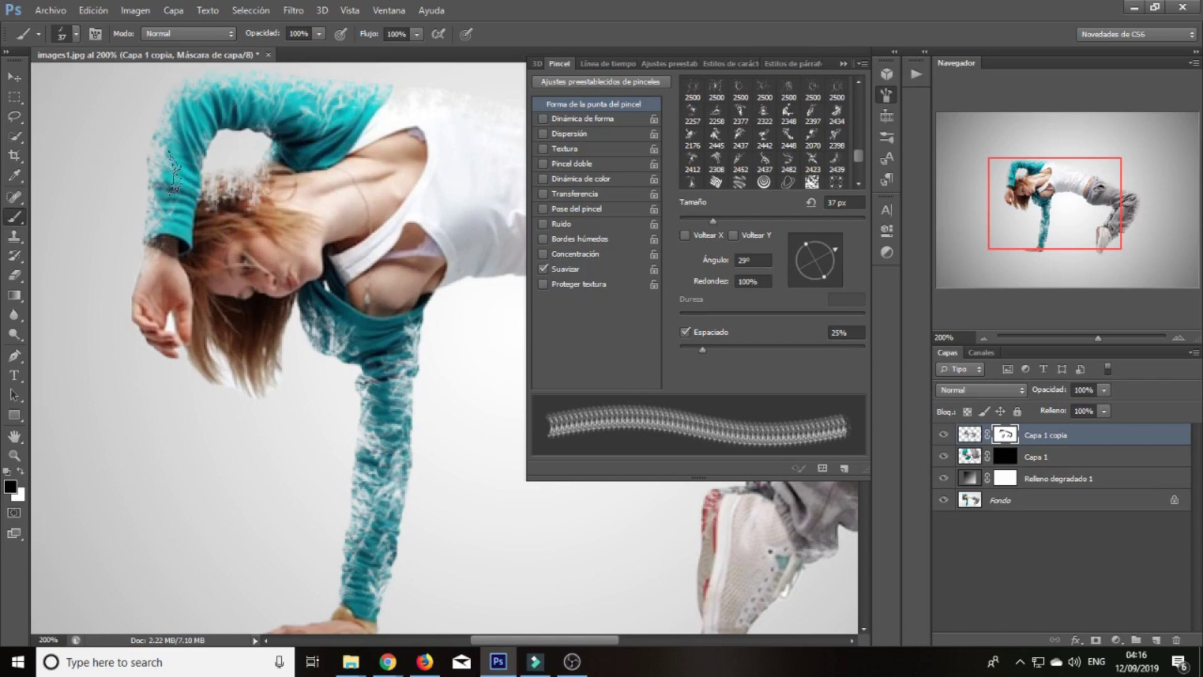
pyautogui.click(638, 638)
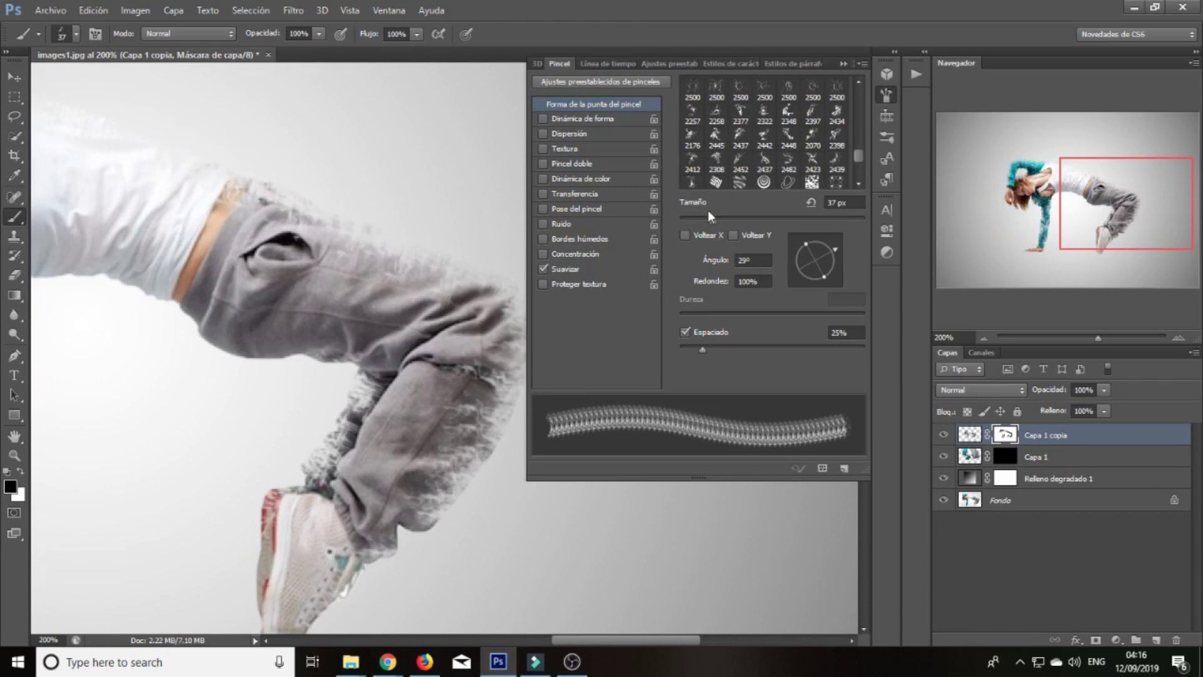
# - Switch to brush preset 2482 at 110 px and scatter particles off the upper pants edge
pyautogui.click(789, 161)
pyautogui.moveTo(785, 222); pyautogui.dragTo(778, 222)
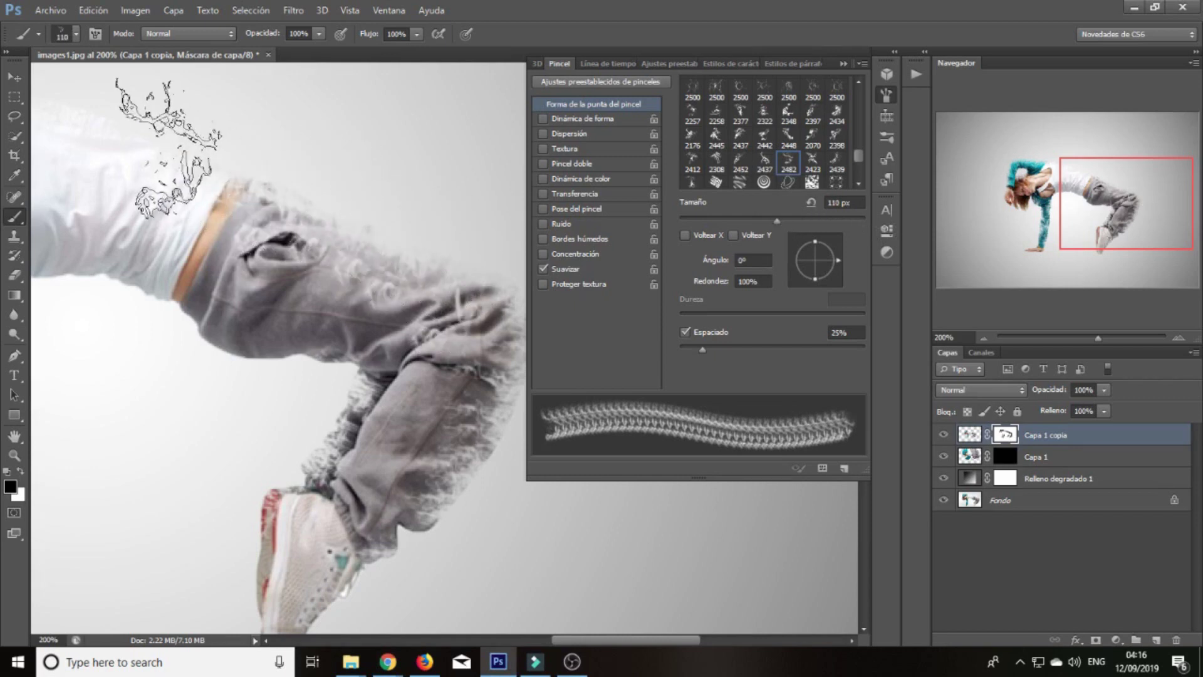
pyautogui.moveTo(495, 439); pyautogui.dragTo(514, 568)
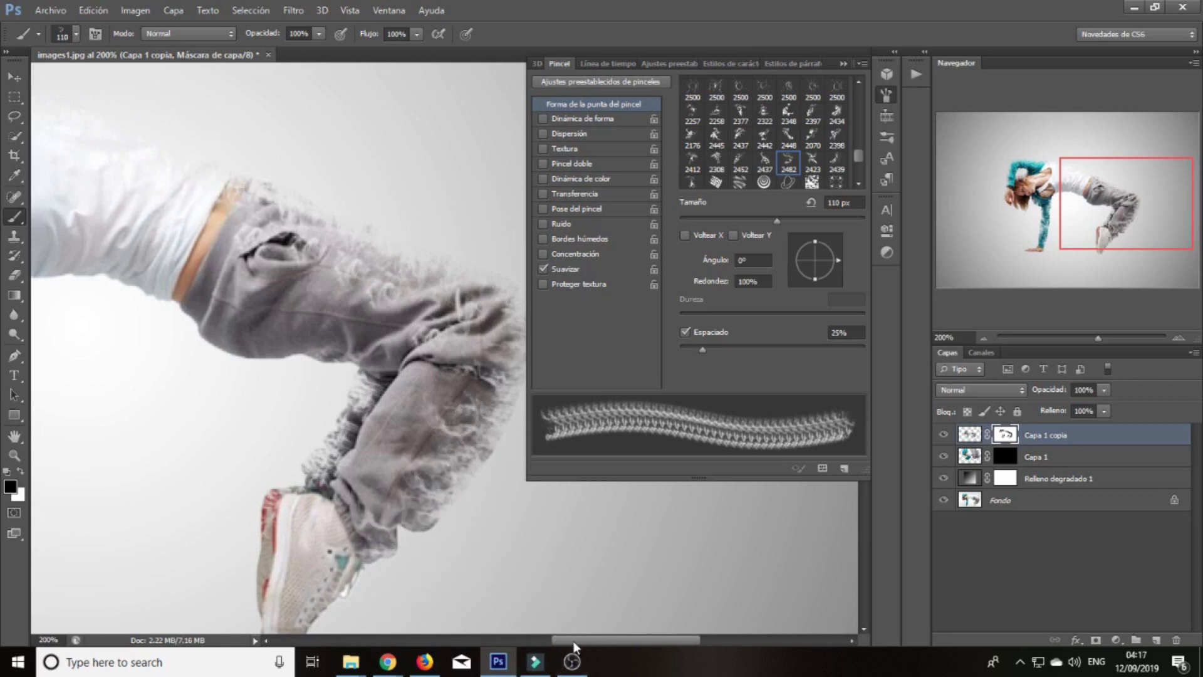
pyautogui.hscroll(-5, 514, 561)
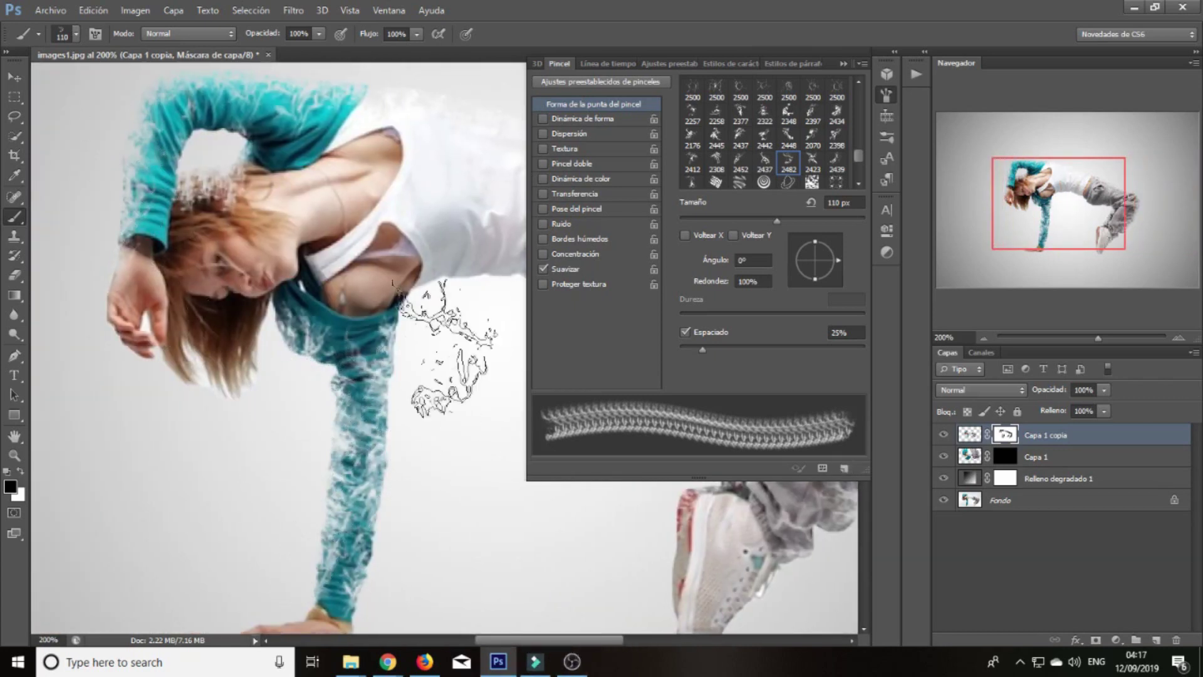
pyautogui.scroll(2, 448, 347)
pyautogui.scroll(2, 376, 282)
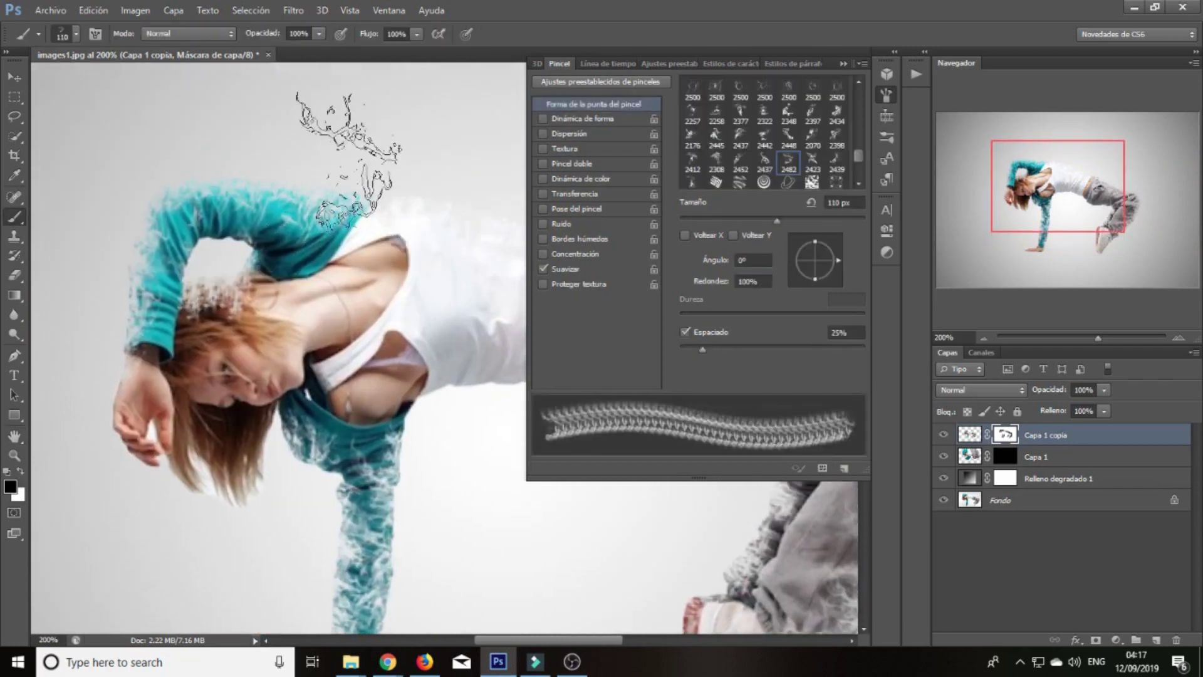
# - Paint wider particle spray along the pants and arm edges, resizing the brush between 38 and 87 px
pyautogui.press('[')
pyautogui.press('[')
pyautogui.press('[')
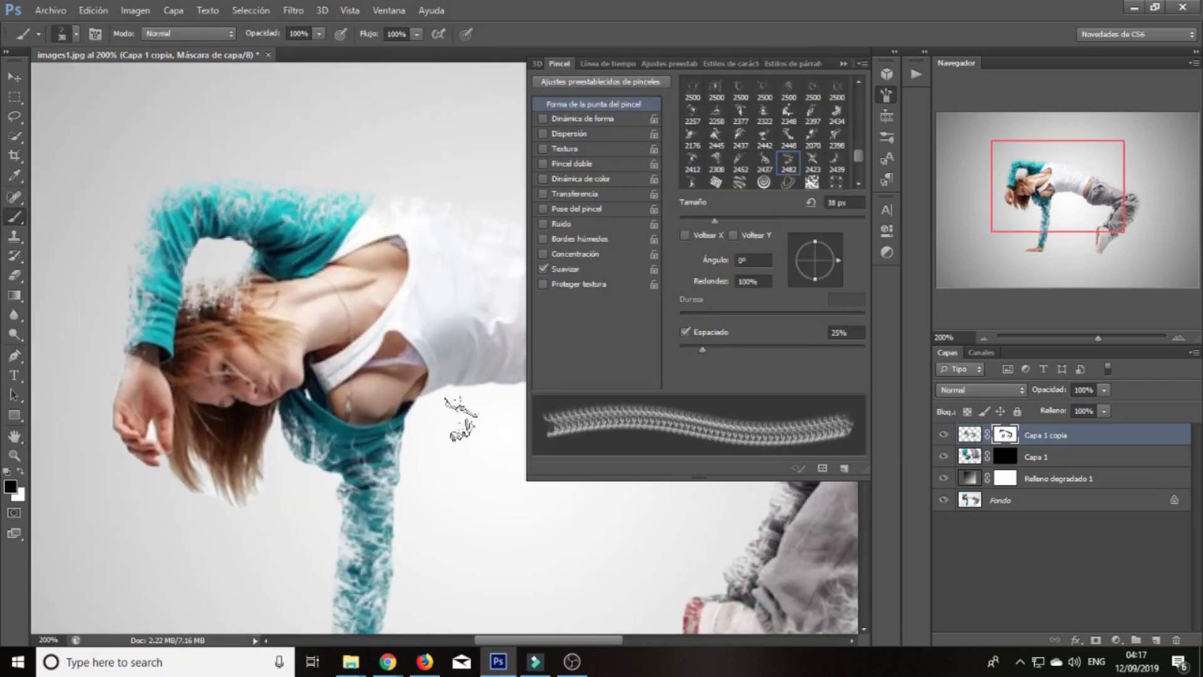
pyautogui.hscroll(5, 371, 270)
pyautogui.moveTo(379, 288); pyautogui.dragTo(414, 287)
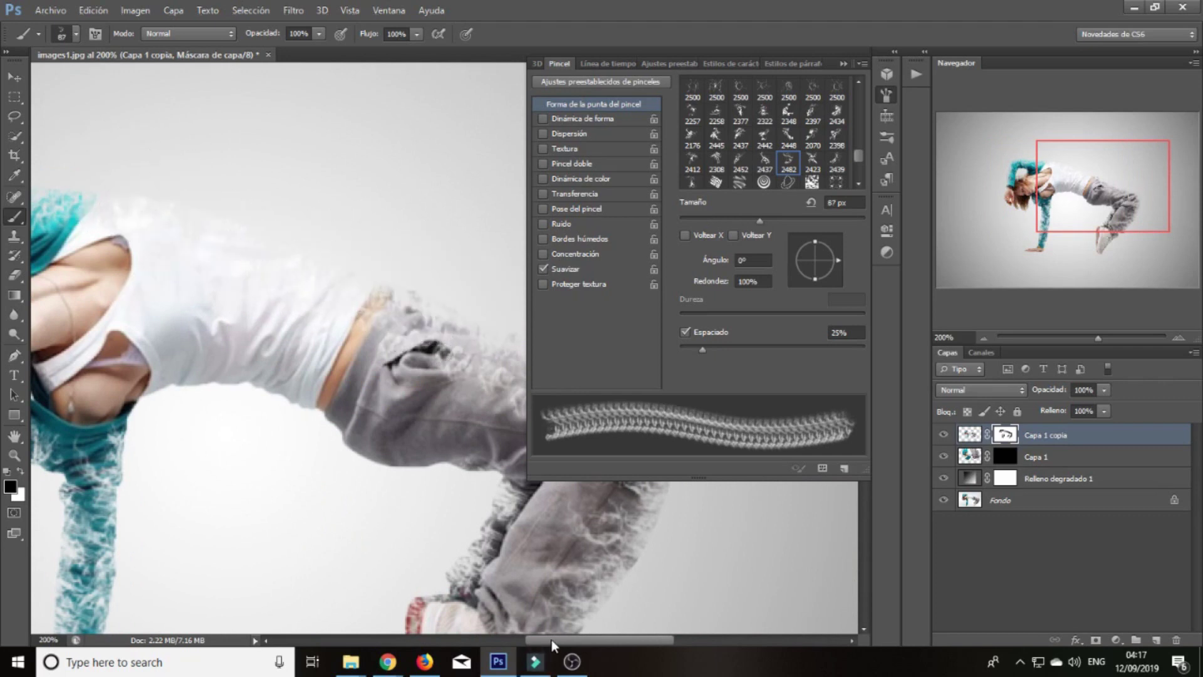
pyautogui.moveTo(554, 645); pyautogui.dragTo(578, 645)
pyautogui.moveTo(815, 241); pyautogui.dragTo(792, 260)
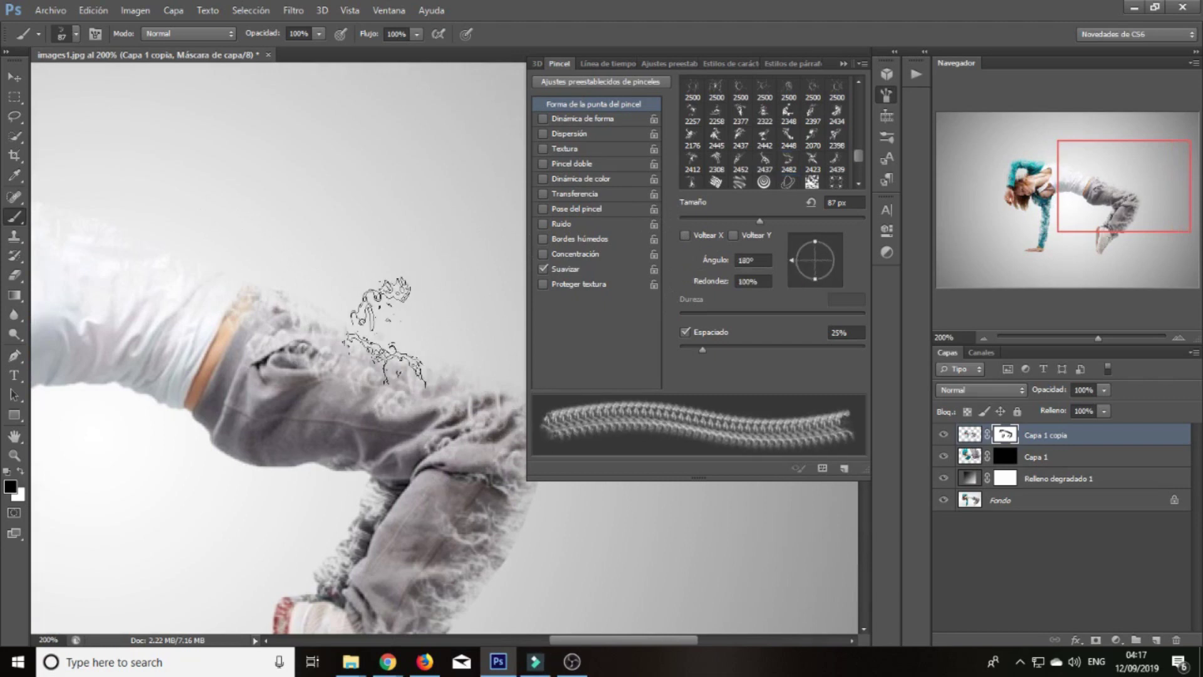
pyautogui.moveTo(317, 543); pyautogui.dragTo(366, 508)
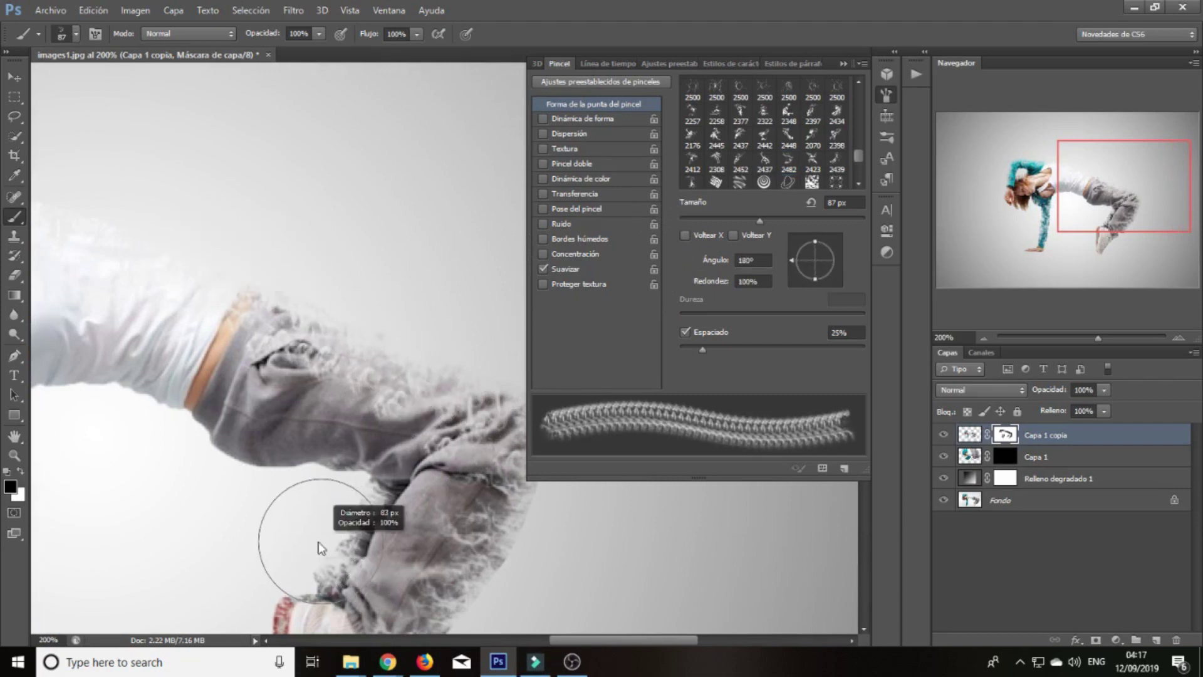
pyautogui.moveTo(504, 546); pyautogui.dragTo(546, 545)
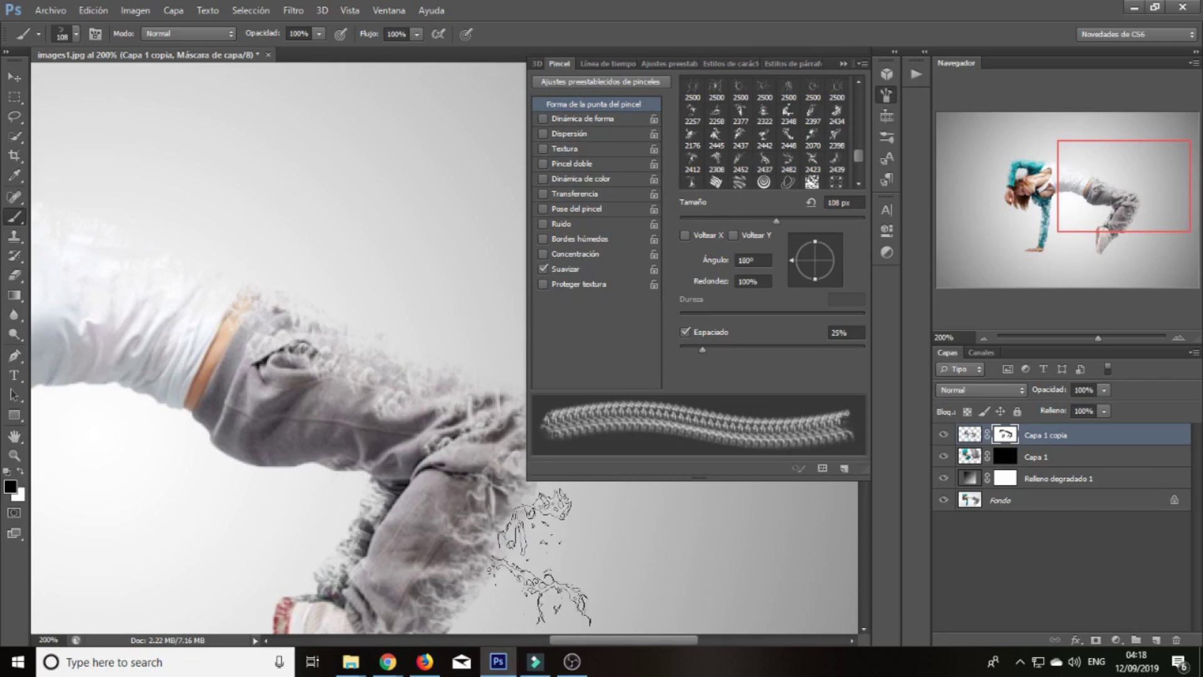
pyautogui.hscroll(3, 323, 370)
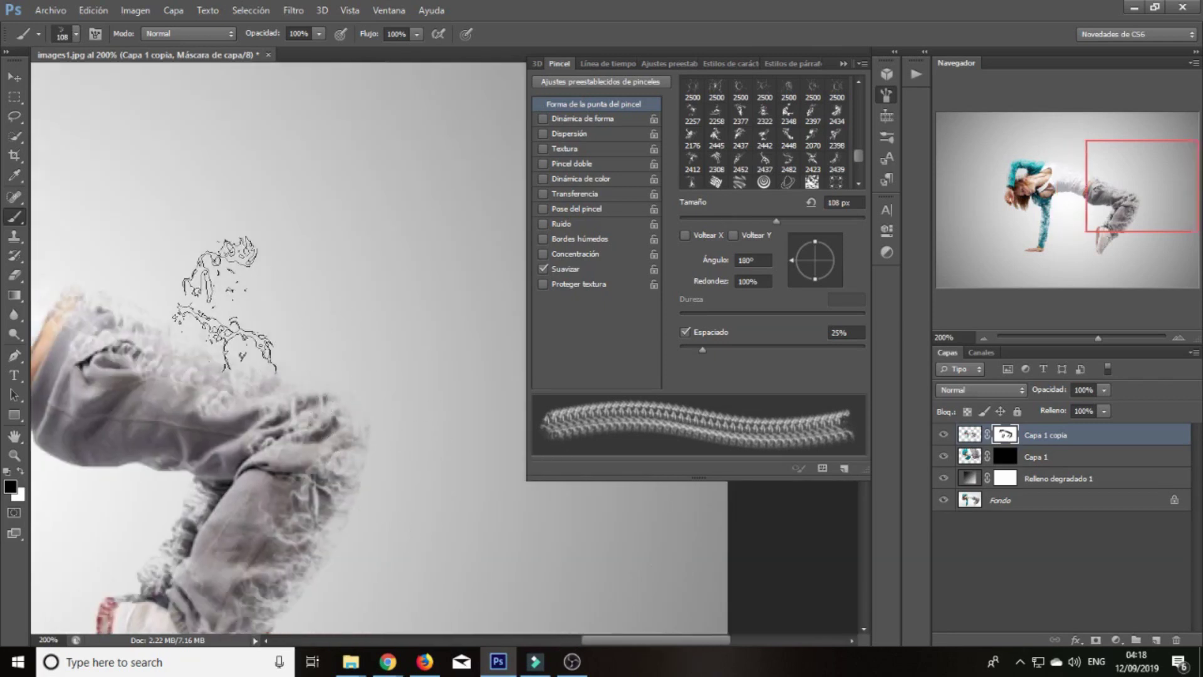
# - Zoom out to the whole image, target Capa 1's layer mask, and make white the foreground colour
pyautogui.hotkey('ctrl', '-')
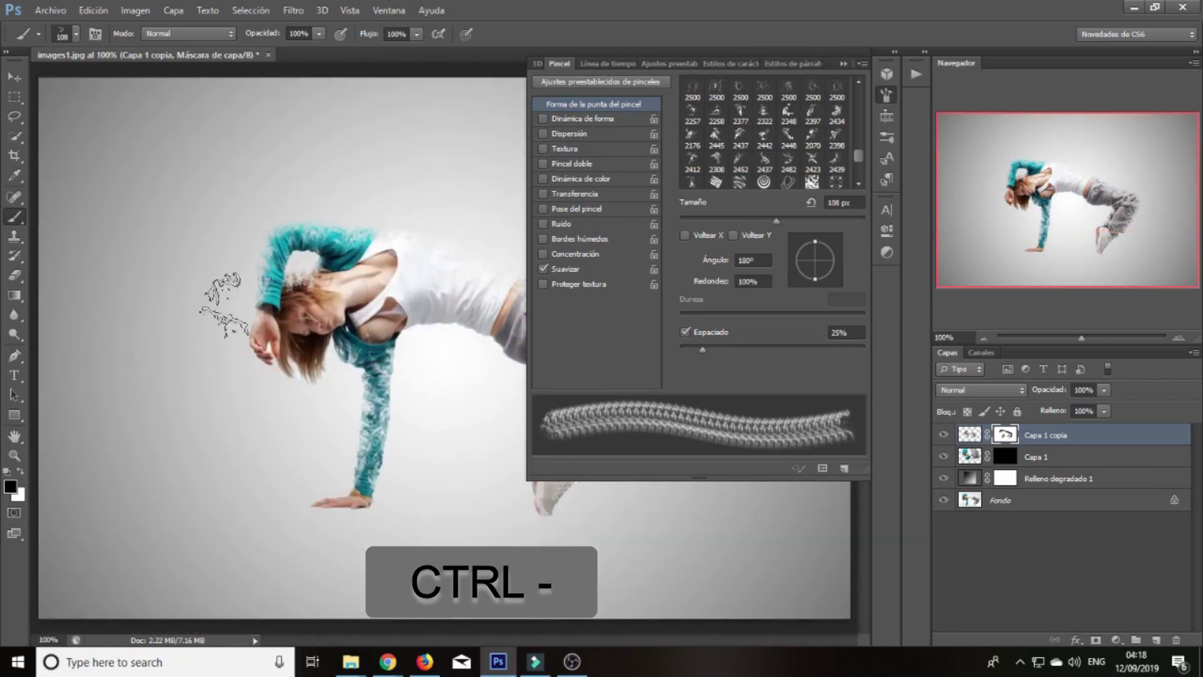
pyautogui.hotkey('ctrl', '-')
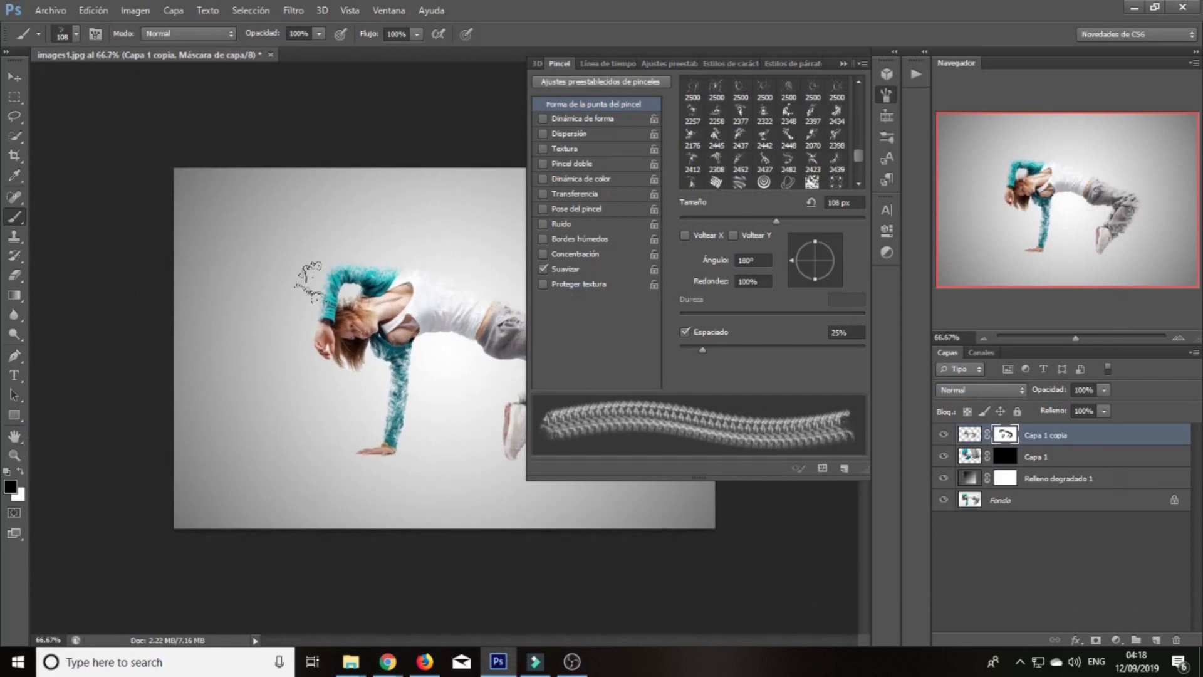
pyautogui.click(841, 62)
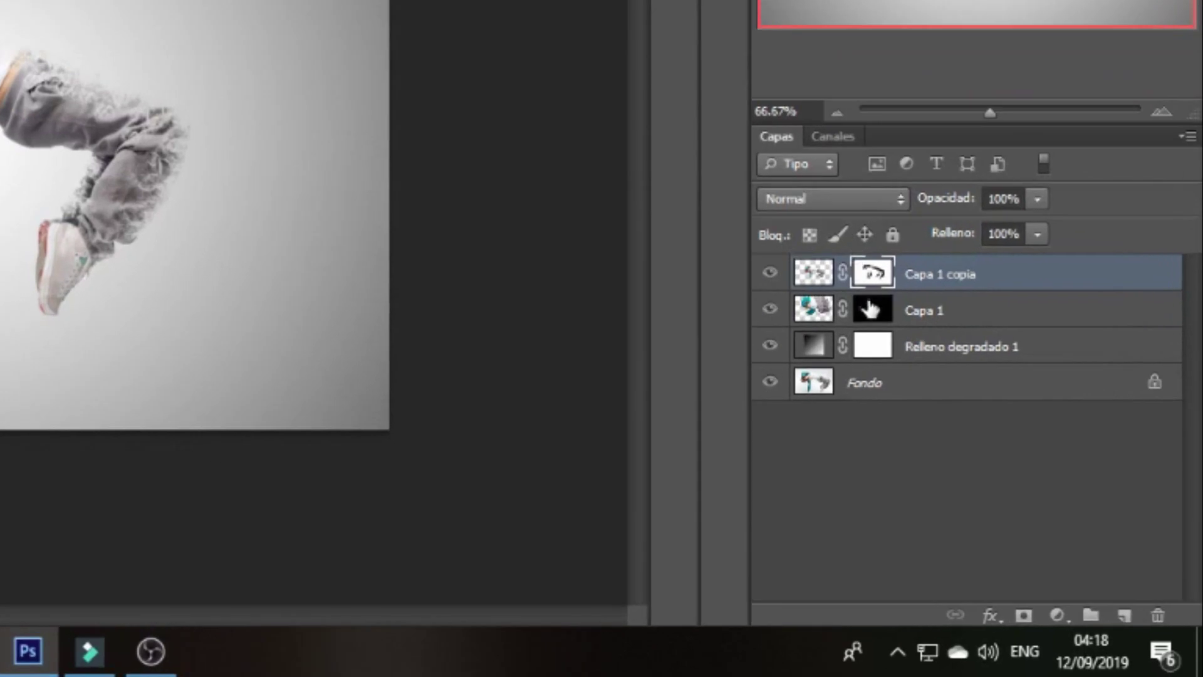
pyautogui.click(873, 310)
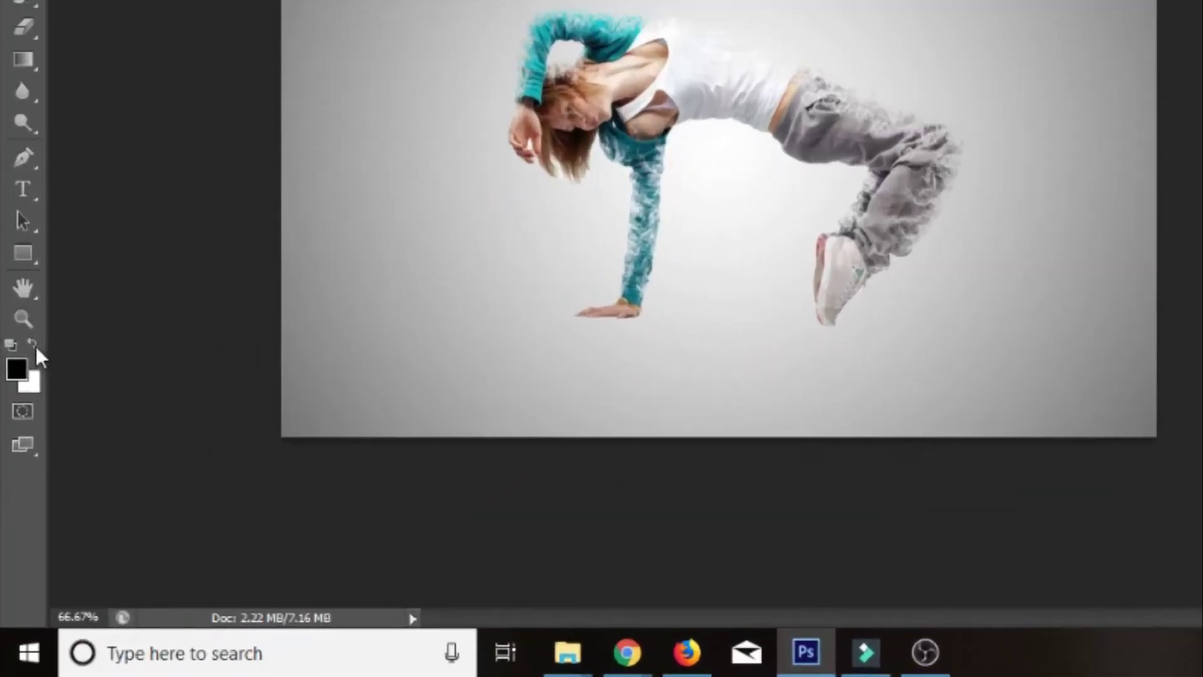
pyautogui.click(21, 459)
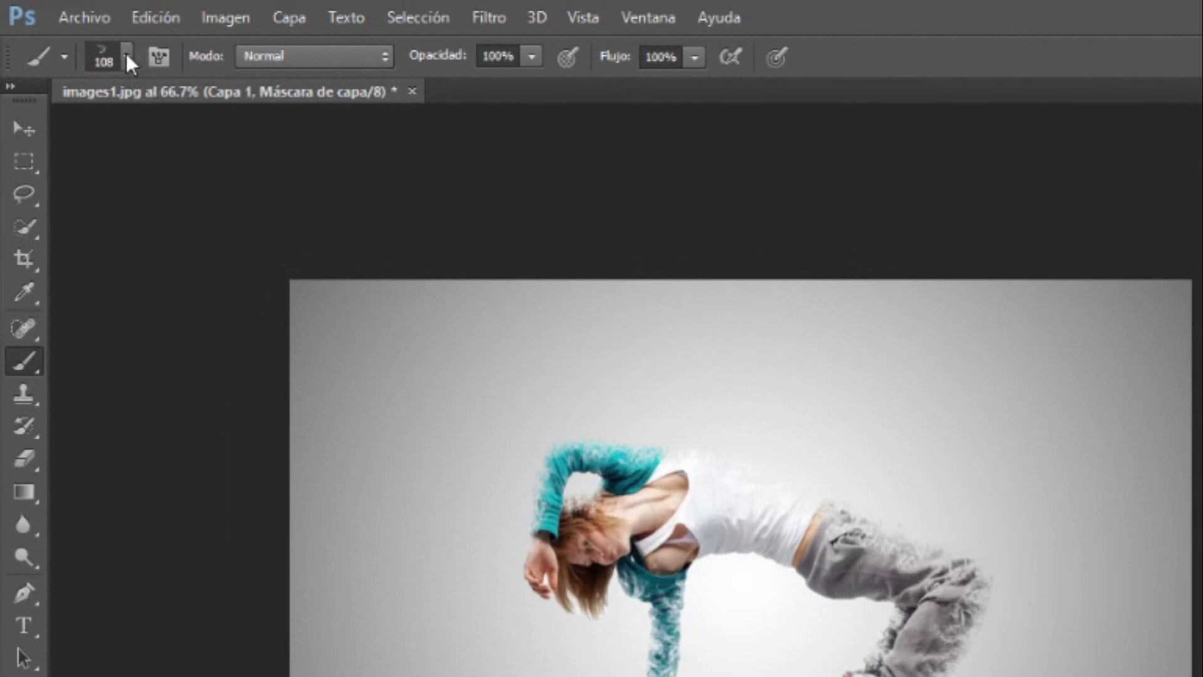
# - Choose the 2452 smoke brush preset and set its size to 401 px
pyautogui.click(127, 60)
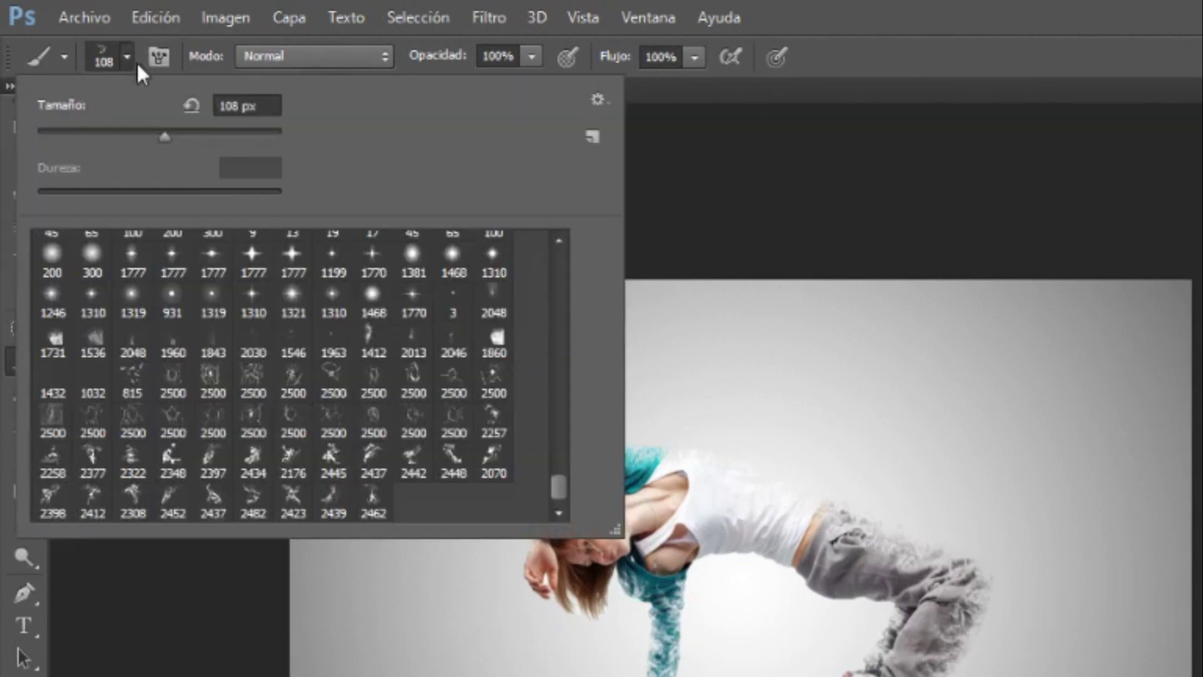
pyautogui.click(168, 504)
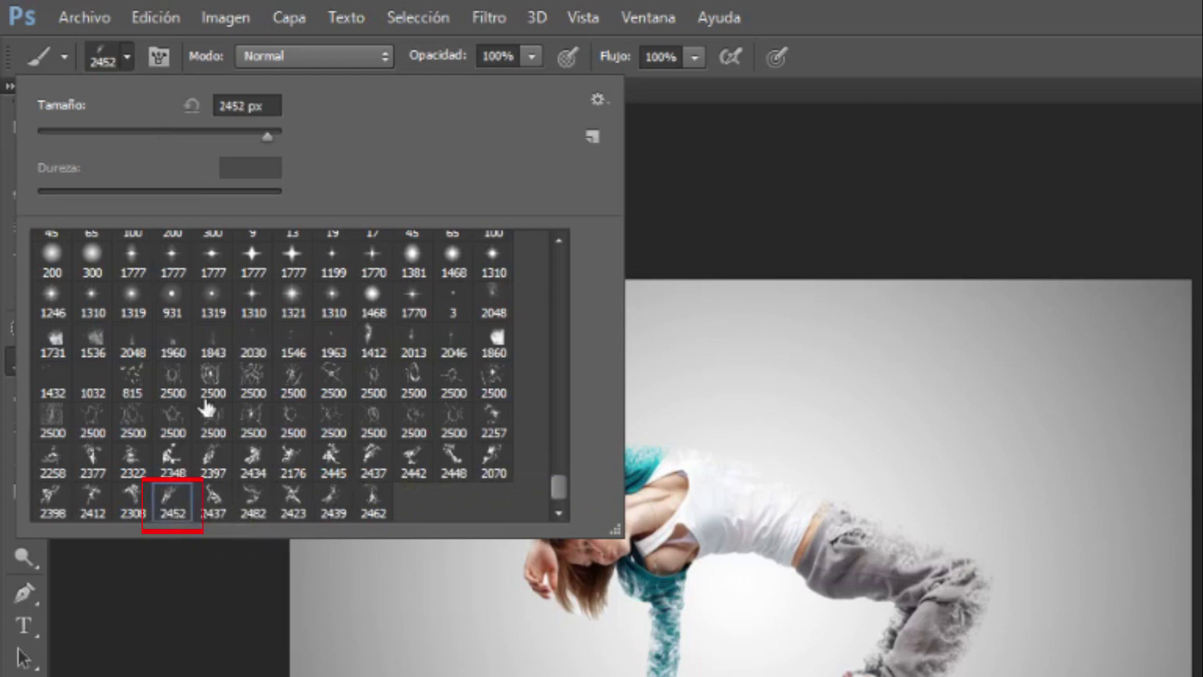
pyautogui.moveTo(269, 136); pyautogui.dragTo(247, 135)
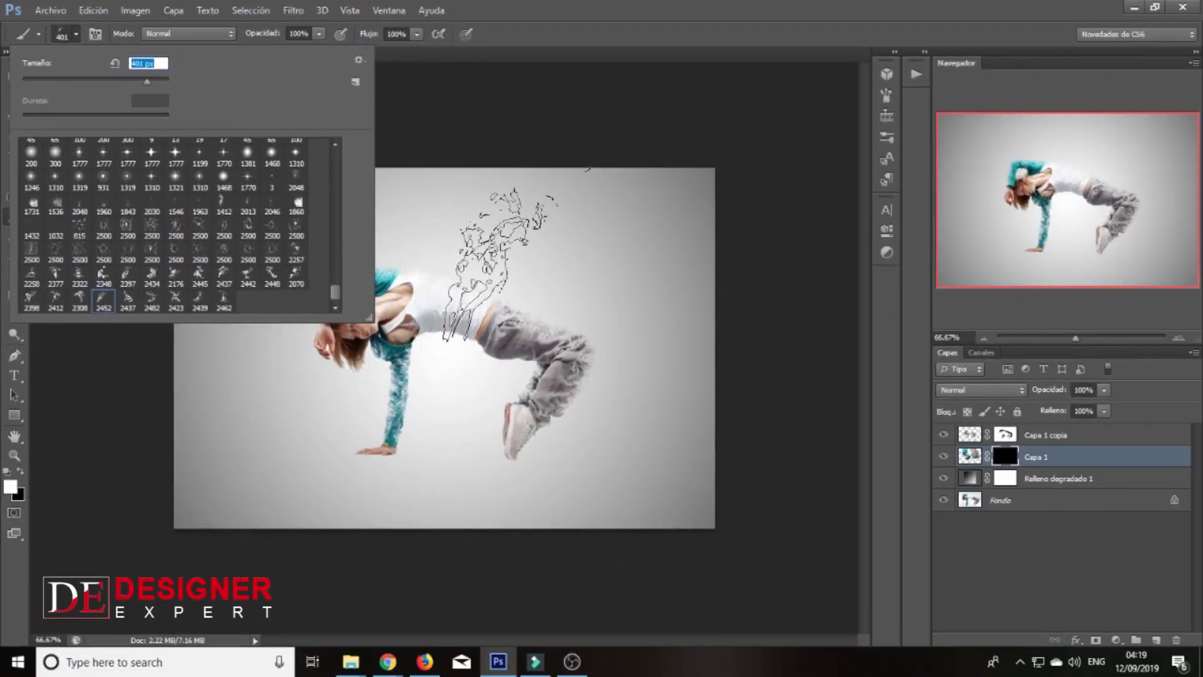
# - Stamp grey smoke particles beside and over the dancer's legs and back, shrinking the brush to about 287 px
pyautogui.click(545, 276)
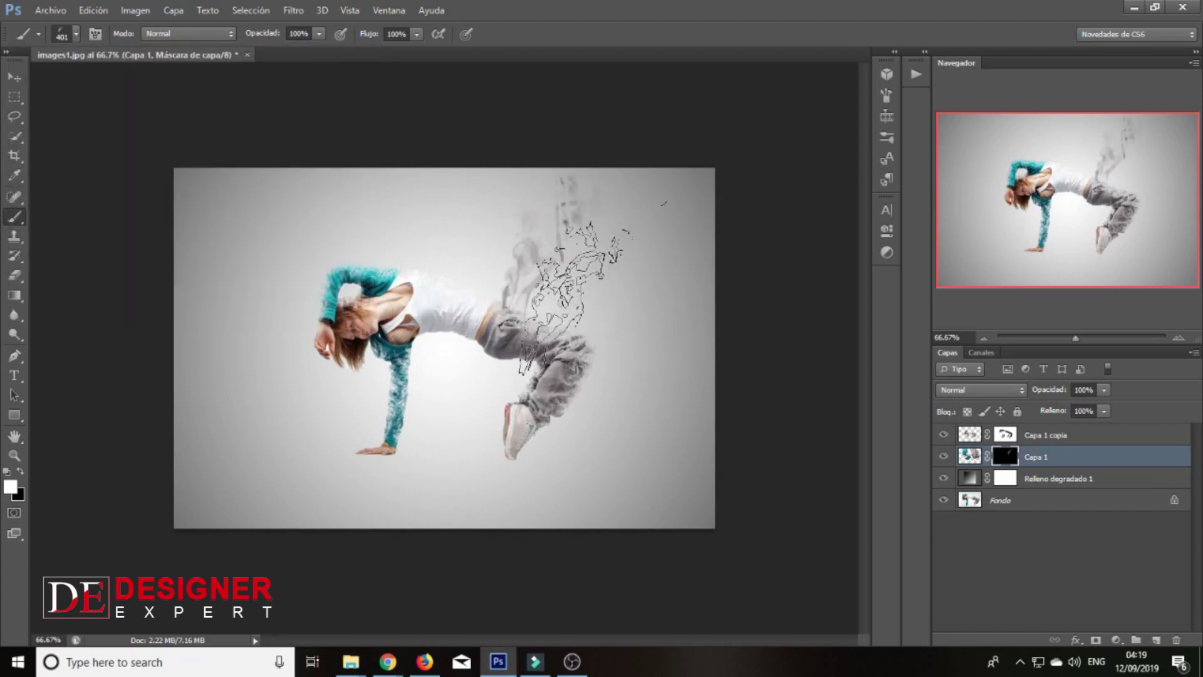
pyautogui.moveTo(554, 339); pyautogui.dragTo(542, 339)
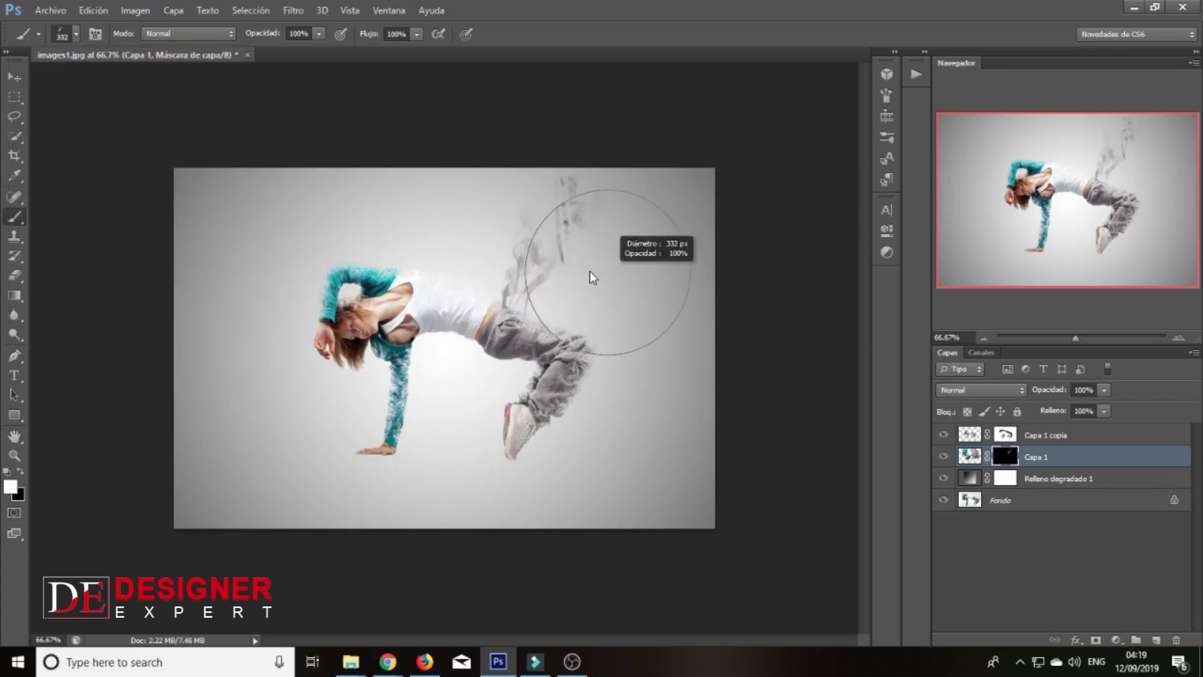
pyautogui.click(611, 383)
pyautogui.click(605, 358)
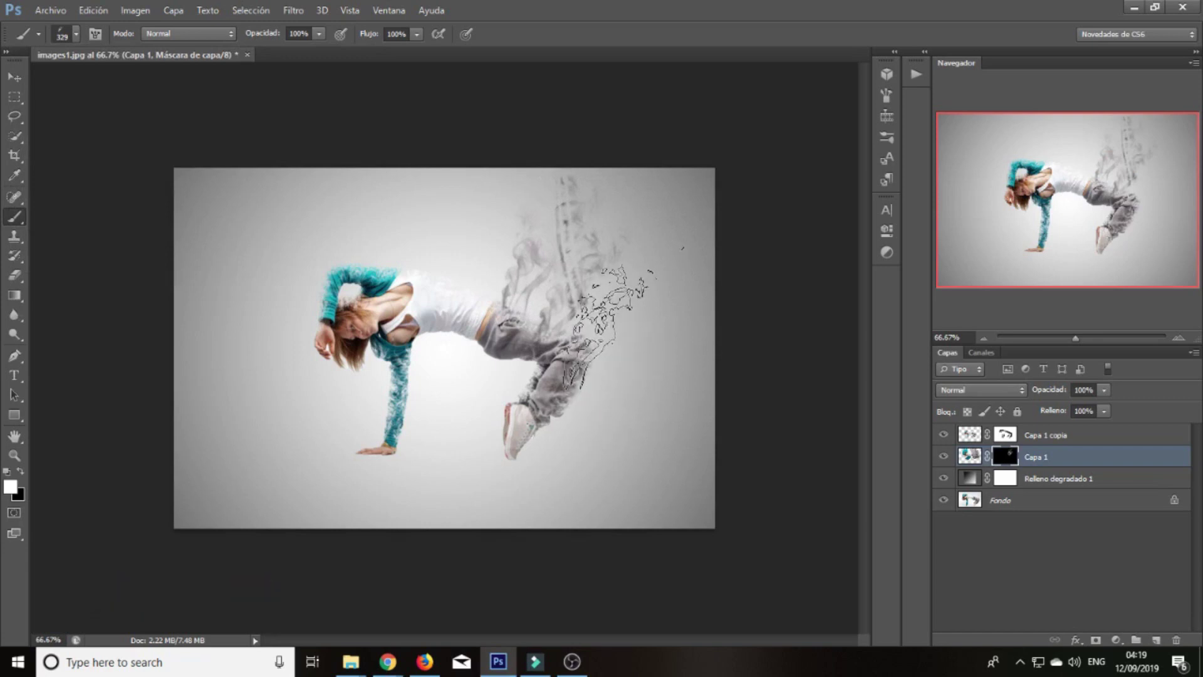
pyautogui.click(596, 332)
pyautogui.moveTo(490, 228); pyautogui.dragTo(442, 227)
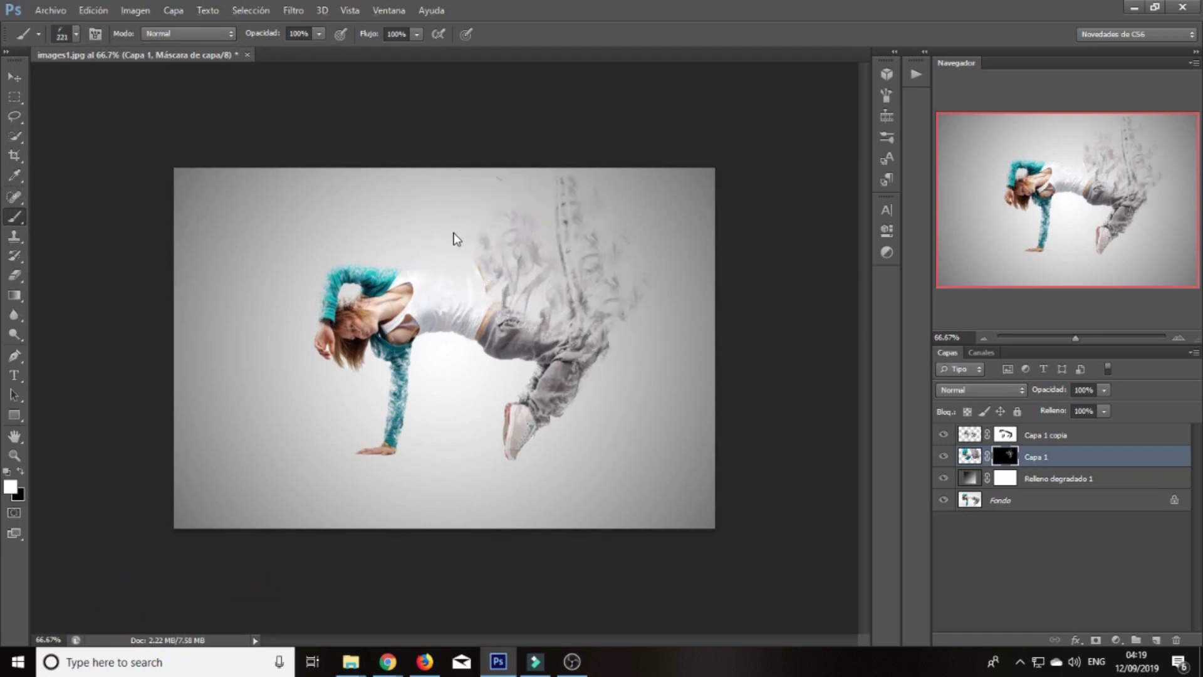
# - Set the brush tip to 178 px and paint teal strands above the dancer's shoulder
pyautogui.click(891, 158)
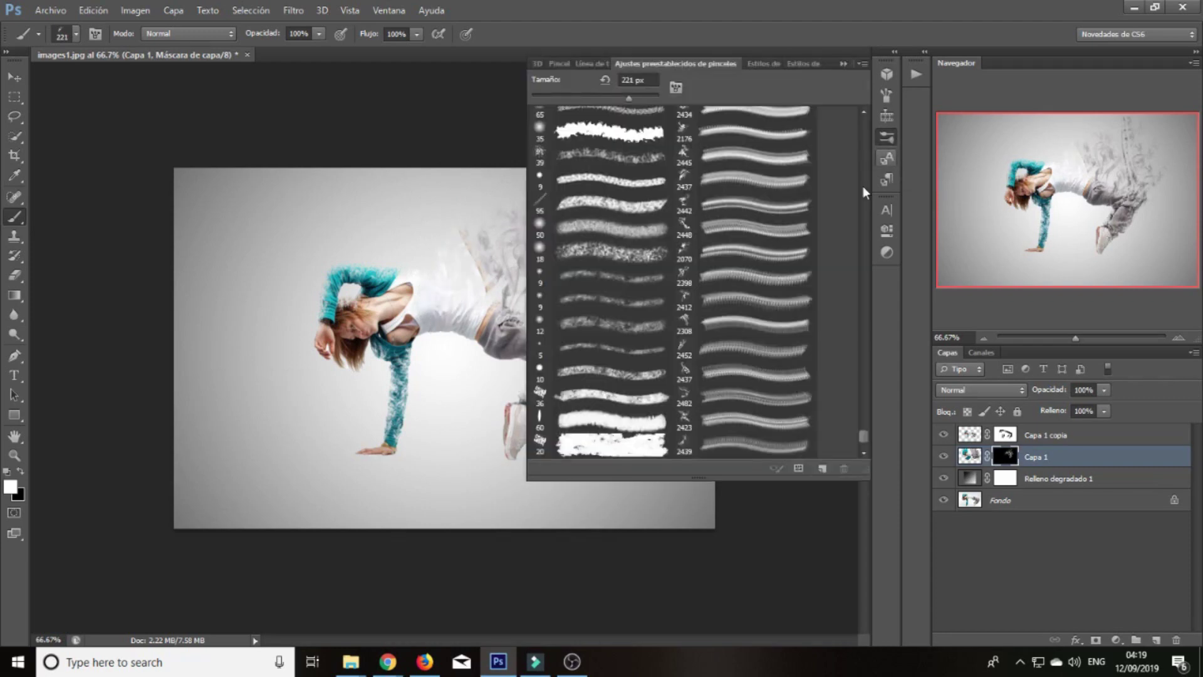
pyautogui.click(564, 63)
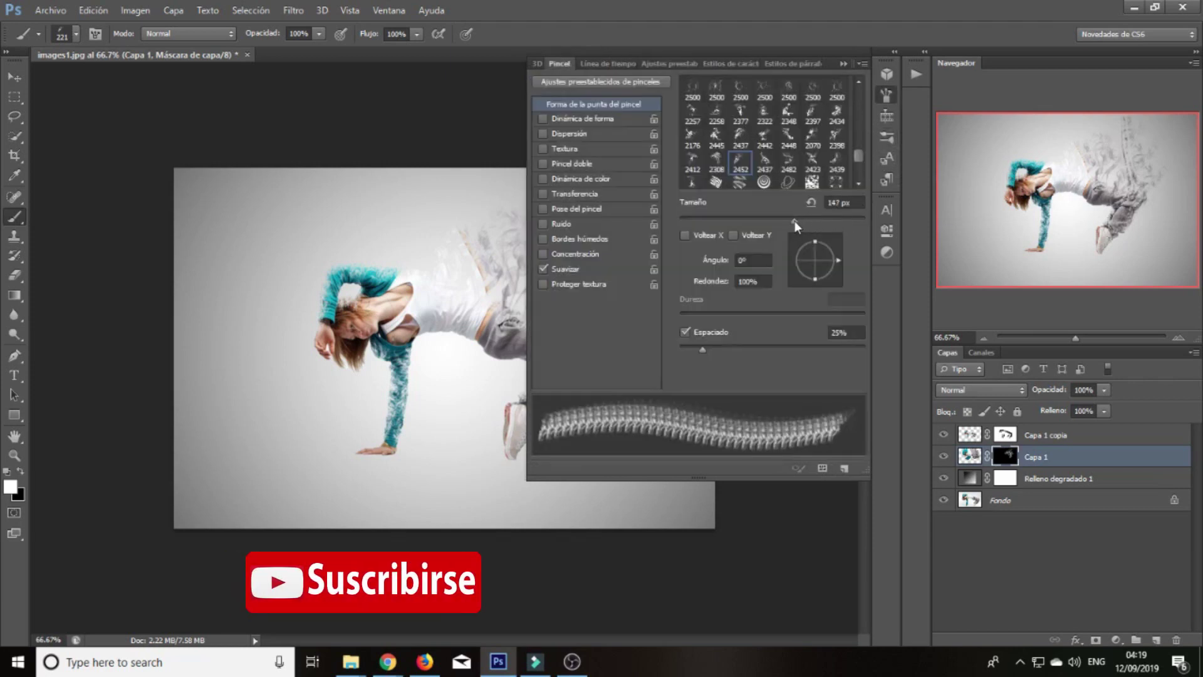
pyautogui.moveTo(794, 221); pyautogui.dragTo(825, 243)
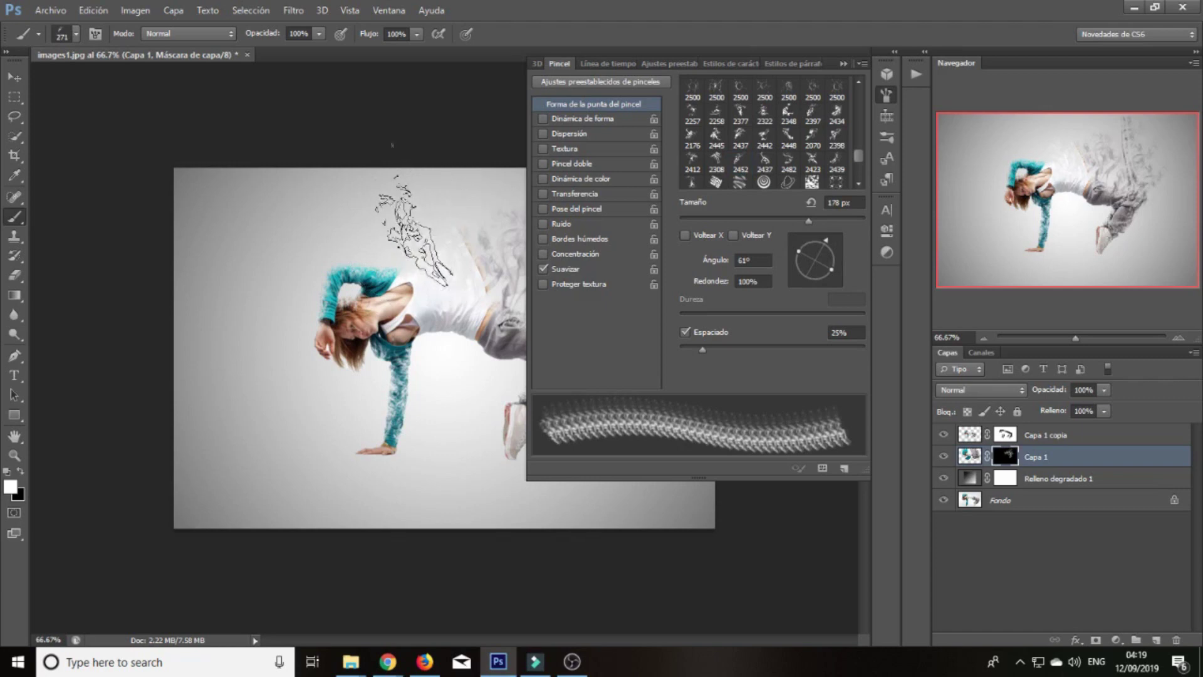
pyautogui.moveTo(395, 225); pyautogui.dragTo(376, 241)
pyautogui.click(363, 225)
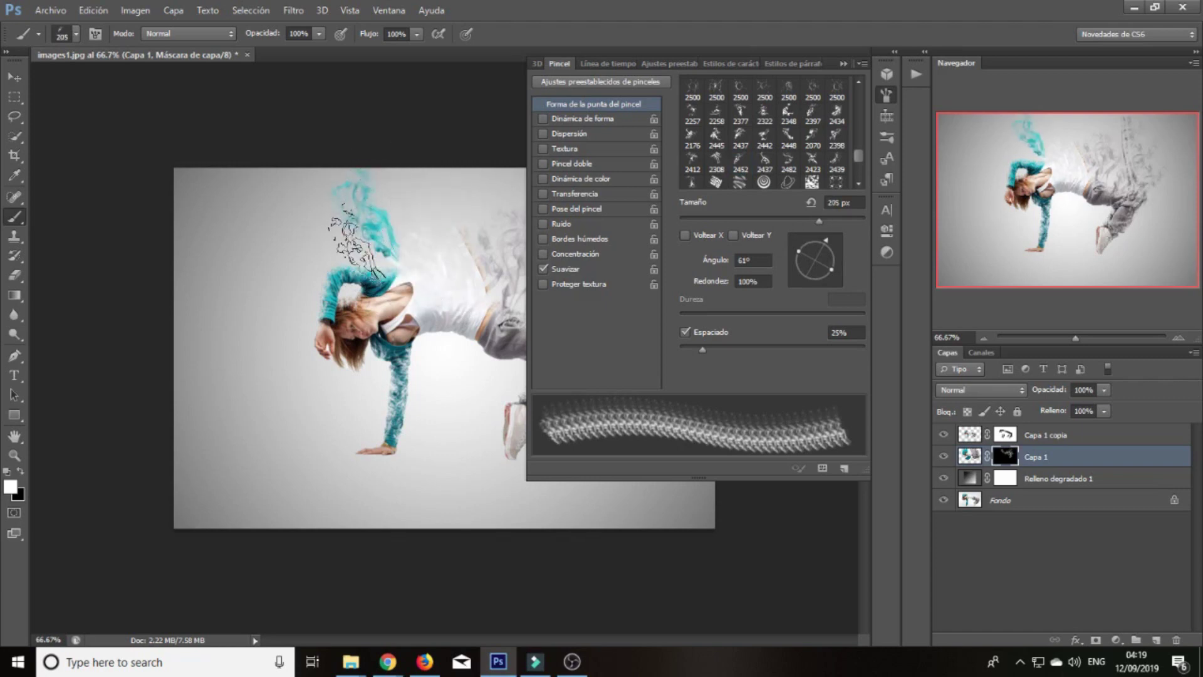
# - Stamp teal dispersion left of the head with the tip at 80°, 11° and 50°, about 396 px
pyautogui.moveTo(820, 240); pyautogui.dragTo(818, 237)
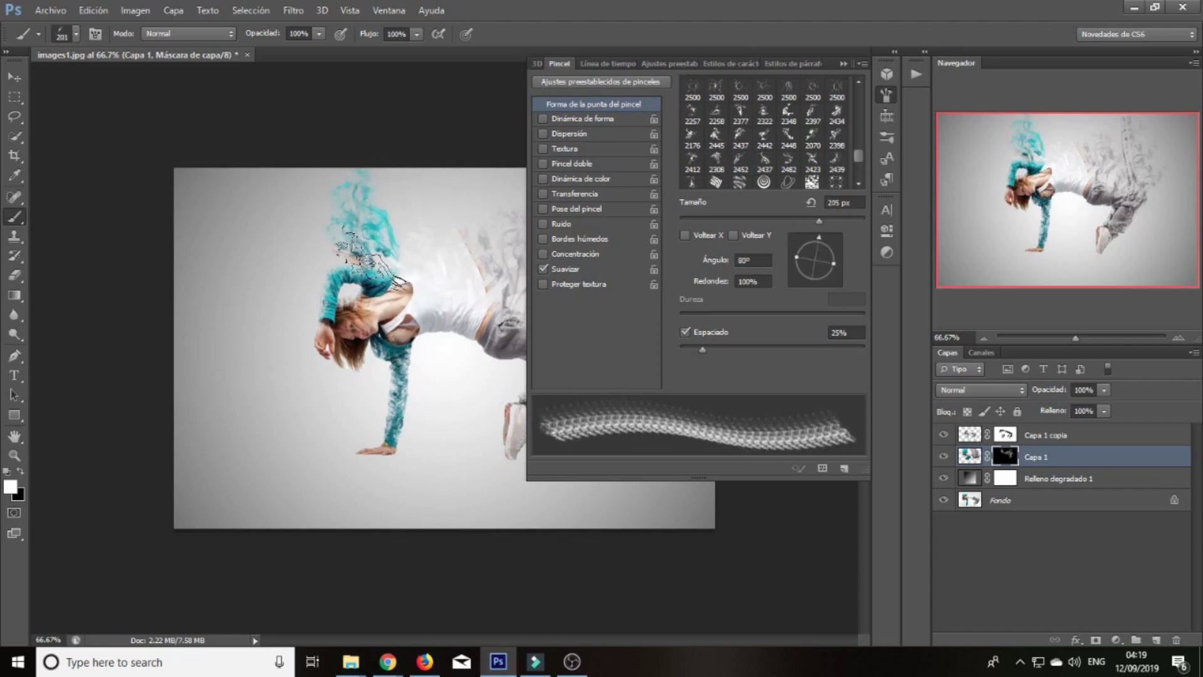
pyautogui.click(314, 276)
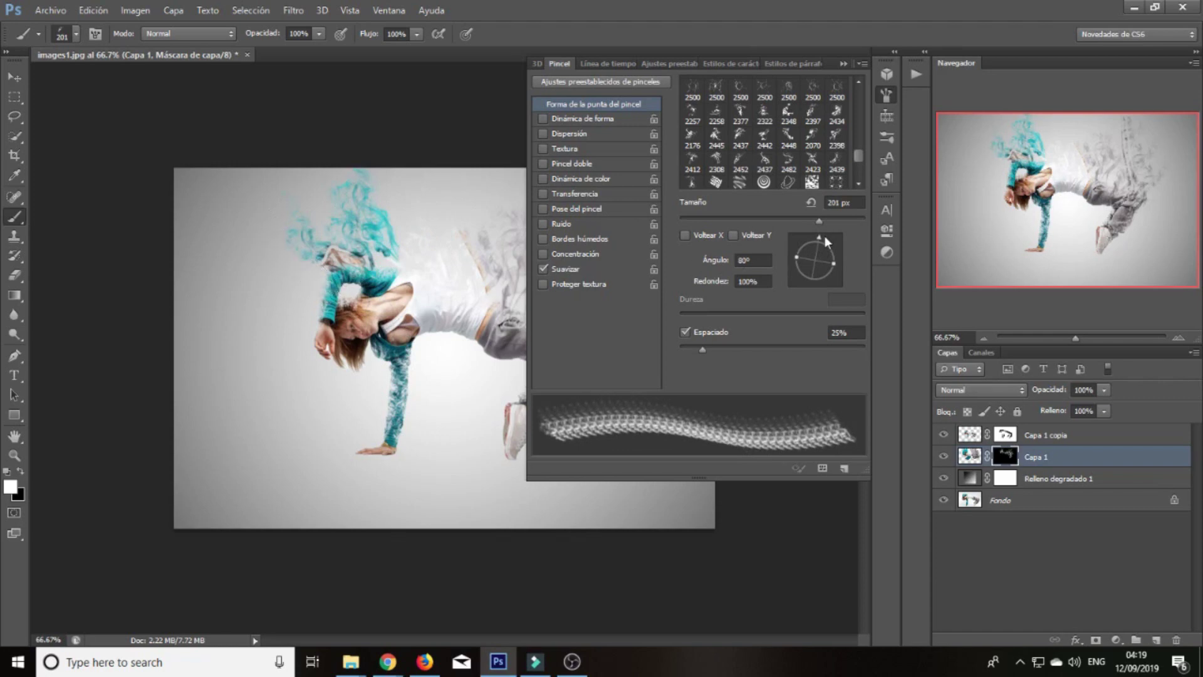
pyautogui.moveTo(838, 254); pyautogui.dragTo(839, 256)
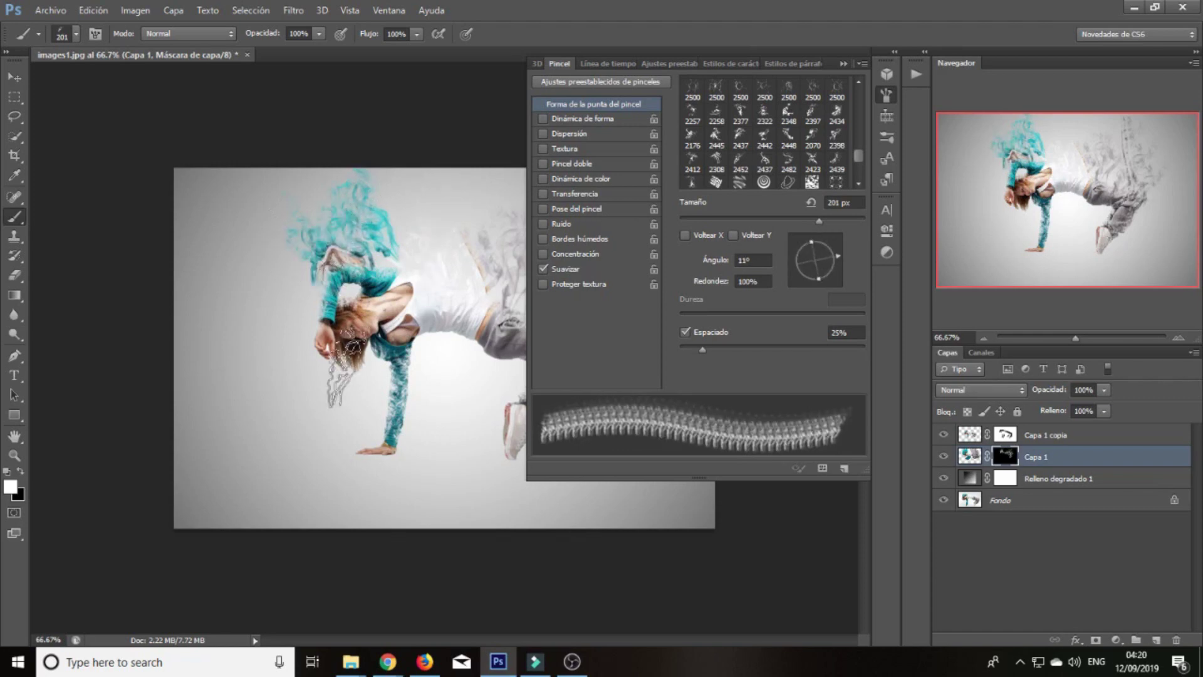
pyautogui.moveTo(428, 244); pyautogui.dragTo(455, 216)
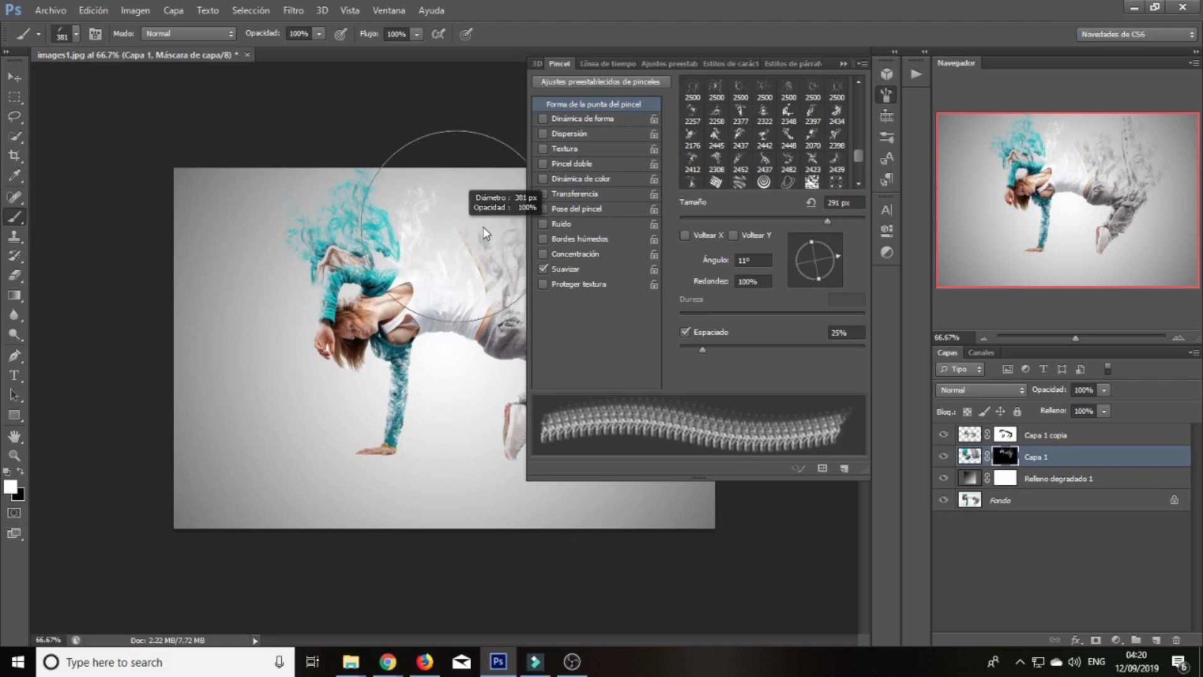
pyautogui.click(455, 216)
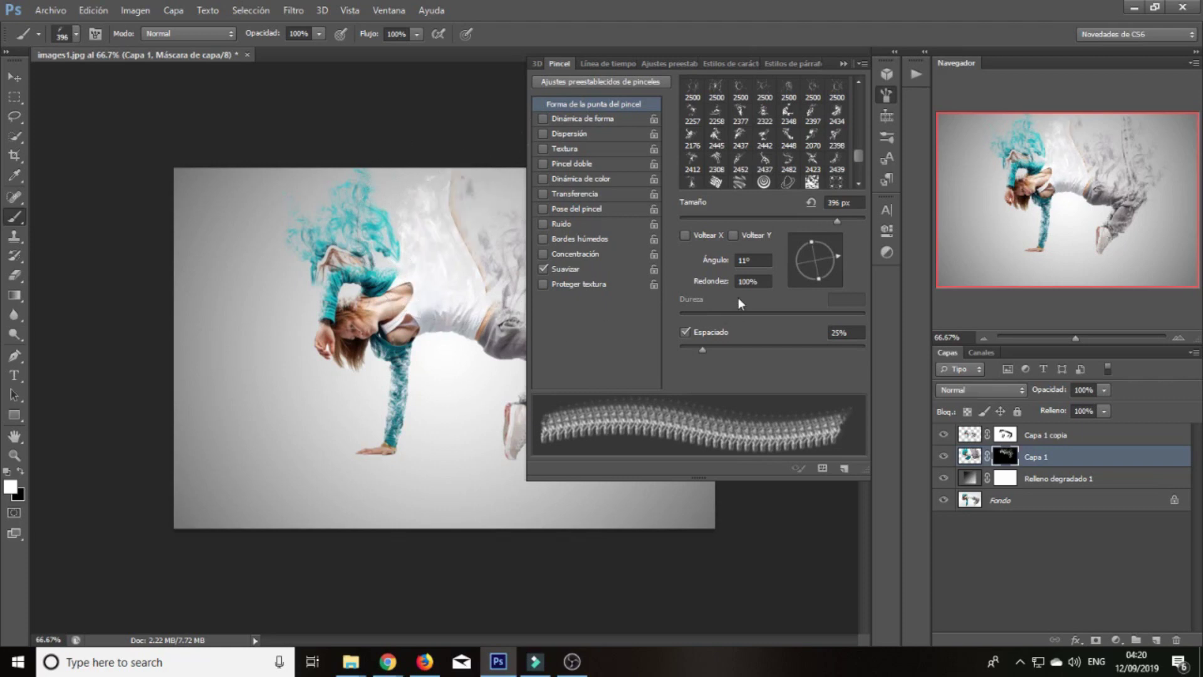
pyautogui.moveTo(838, 254); pyautogui.dragTo(831, 241)
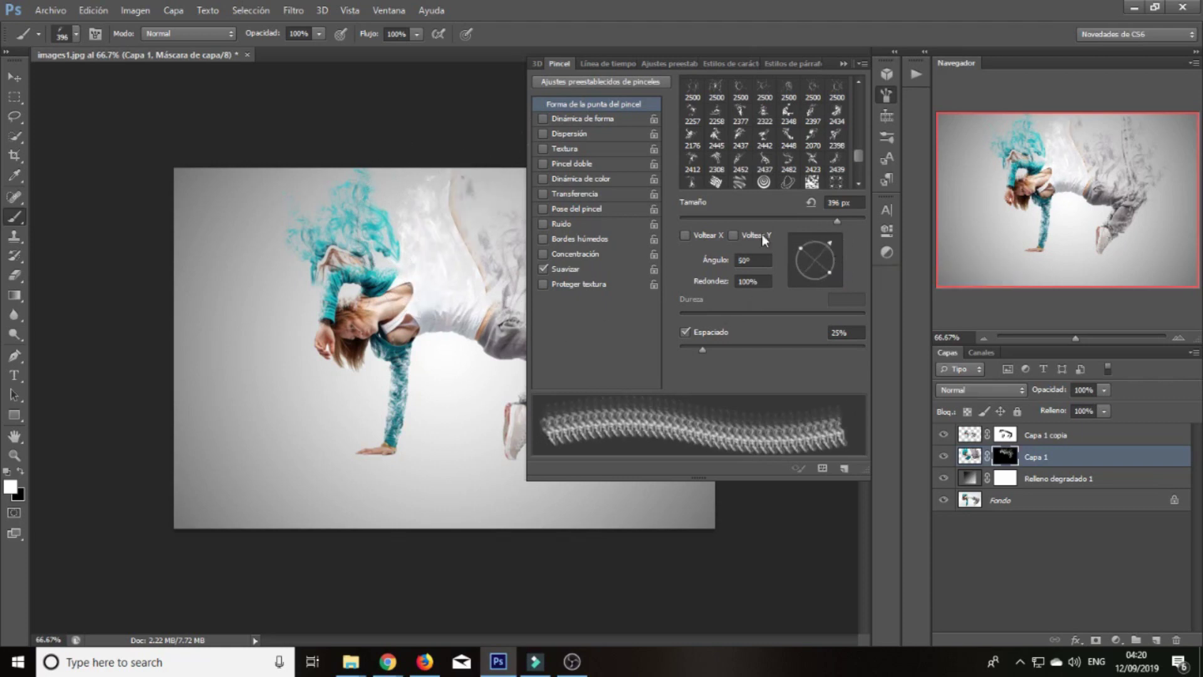
pyautogui.click(470, 254)
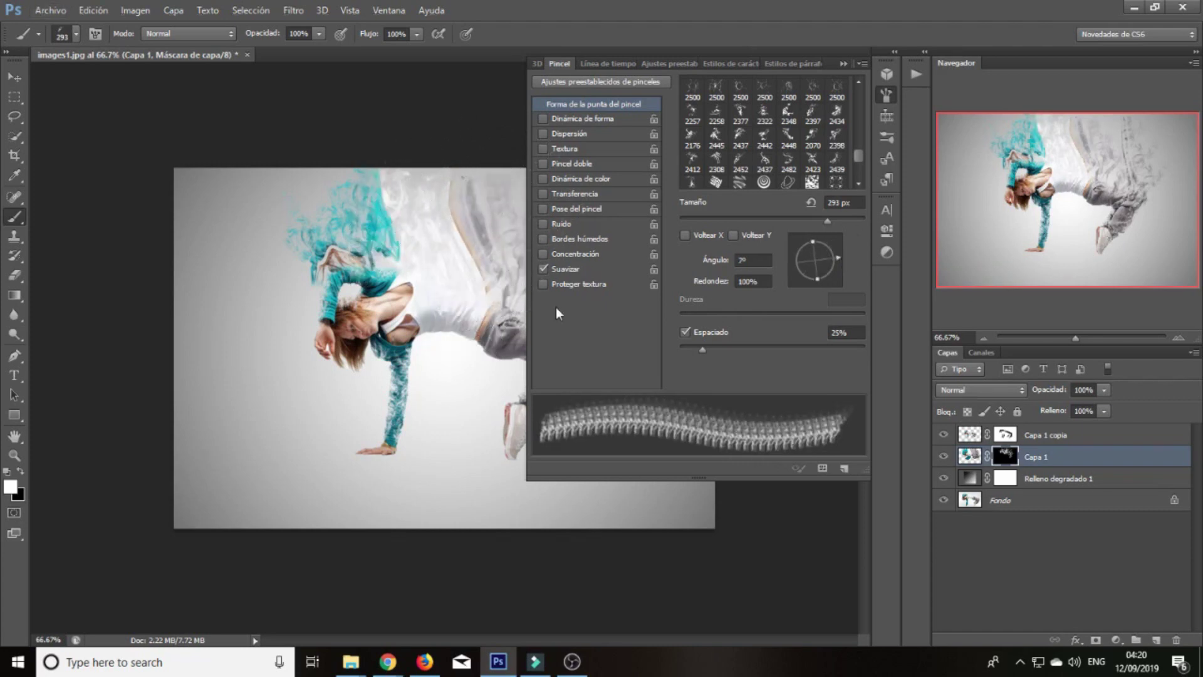
# - Paint teal dispersion around the head and arm with a 179 px tip at 143° and -177°
pyautogui.moveTo(845, 259); pyautogui.dragTo(844, 266)
pyautogui.moveTo(828, 220); pyautogui.dragTo(810, 221)
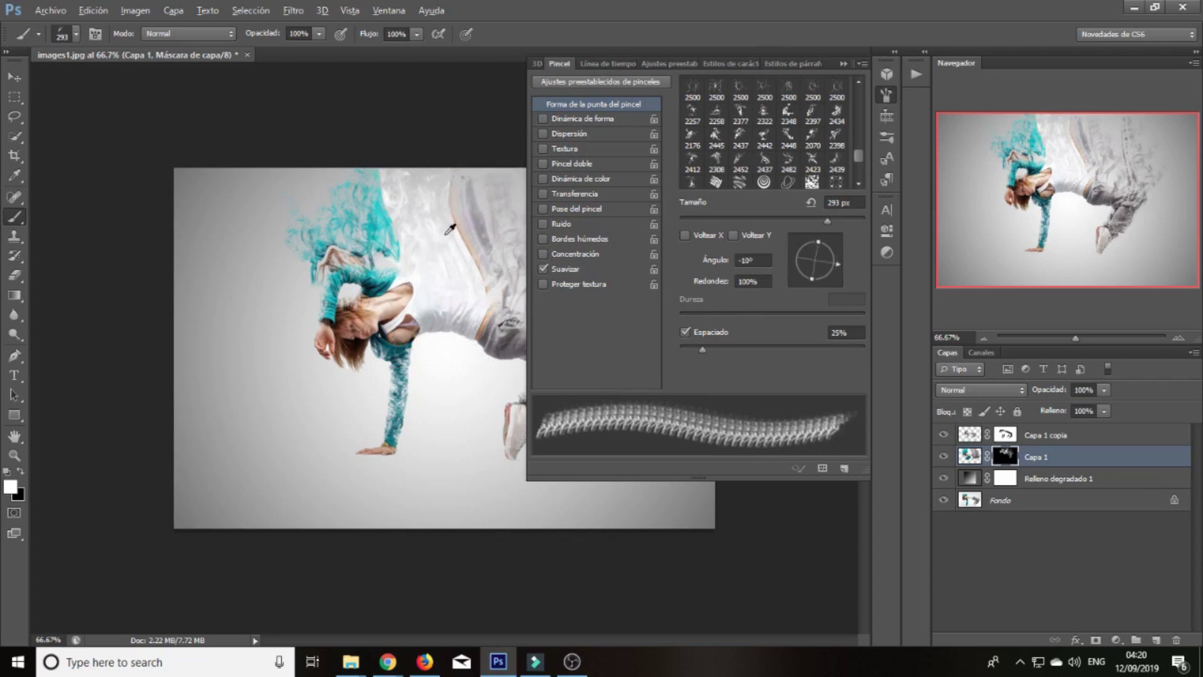
pyautogui.moveTo(837, 263)
pyautogui.mouseDown()
pyautogui.moveTo(796, 246)
pyautogui.moveTo(829, 248)
pyautogui.mouseUp()
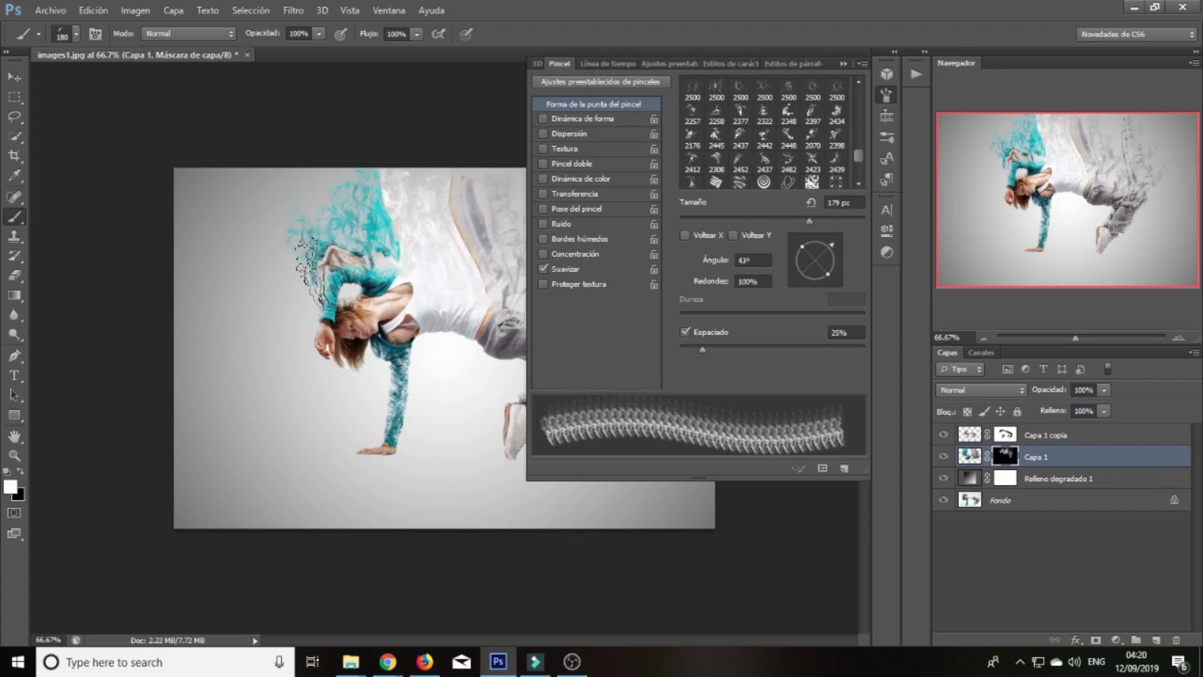
pyautogui.moveTo(318, 235); pyautogui.dragTo(292, 264)
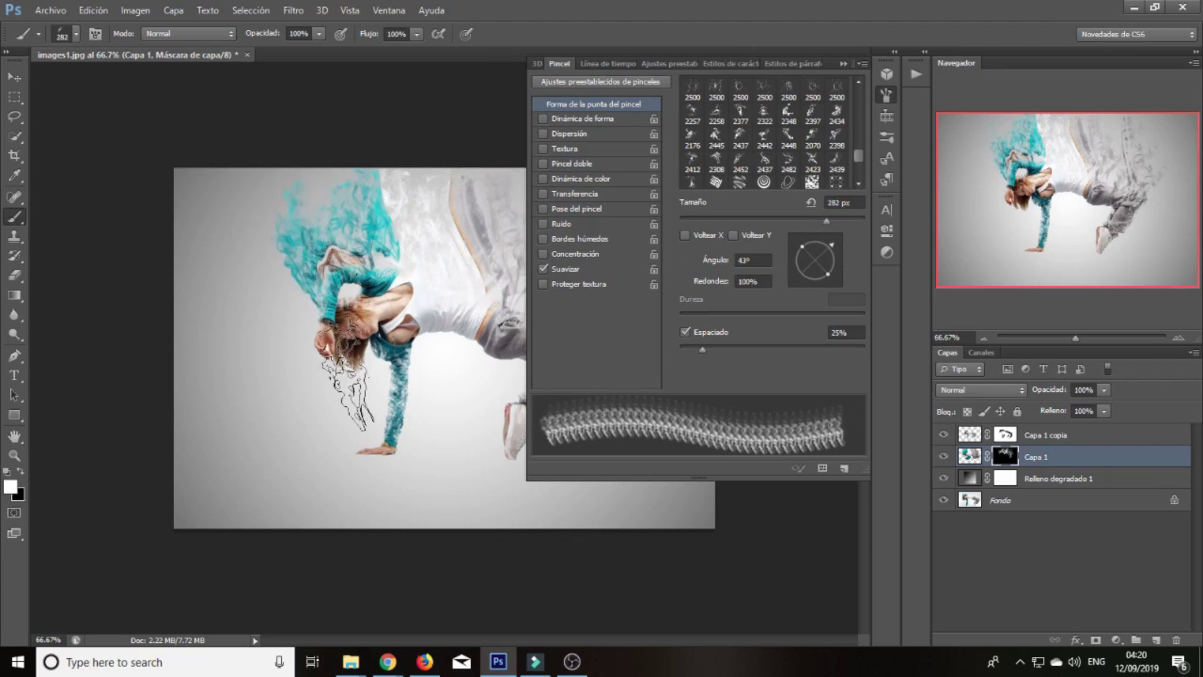
pyautogui.moveTo(794, 270); pyautogui.dragTo(791, 260)
pyautogui.click(332, 201)
# - Set the brush to about 145 px and rotate the tip through 140°, -58°, 96° and 62°
pyautogui.moveTo(395, 396); pyautogui.dragTo(402, 401)
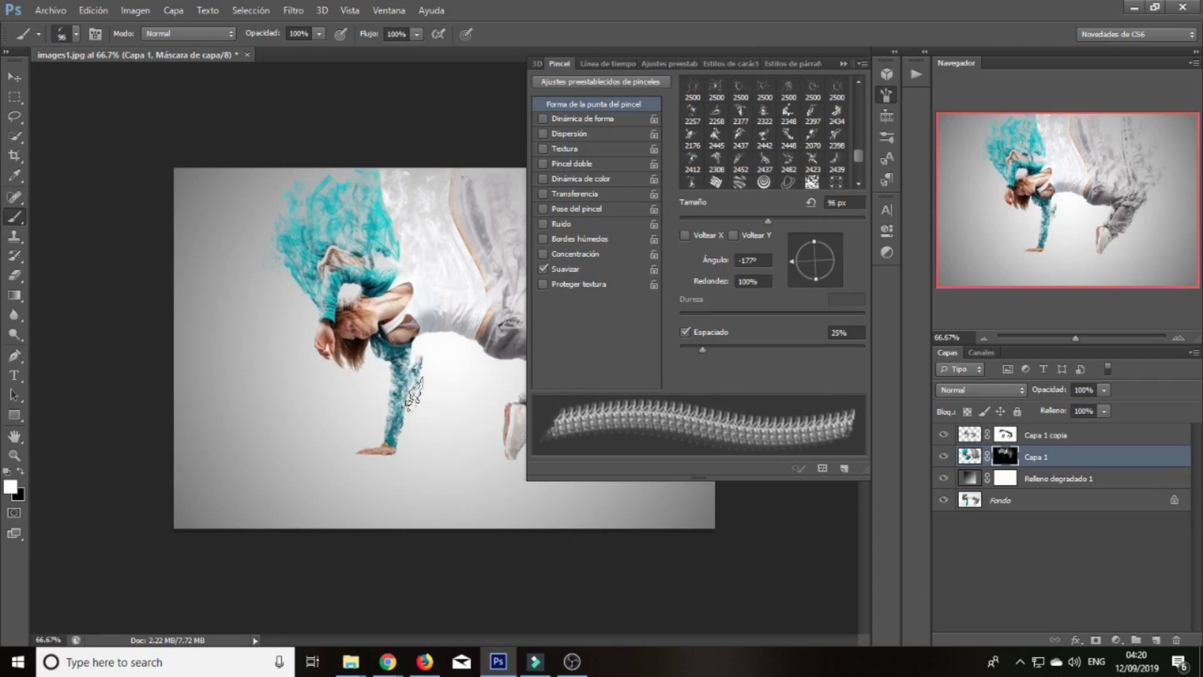
pyautogui.moveTo(454, 445); pyautogui.dragTo(458, 443)
pyautogui.moveTo(789, 262); pyautogui.dragTo(794, 246)
pyautogui.moveTo(439, 408); pyautogui.dragTo(443, 404)
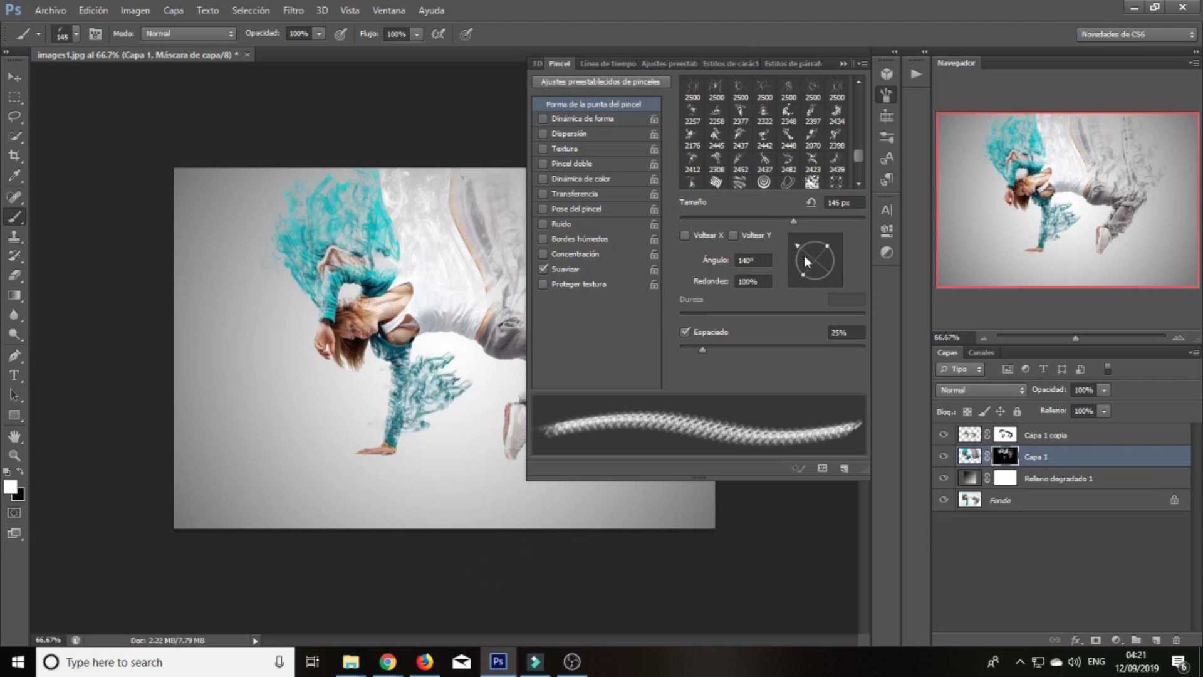
pyautogui.moveTo(819, 283)
pyautogui.mouseDown()
pyautogui.moveTo(833, 254)
pyautogui.moveTo(809, 244)
pyautogui.mouseUp()
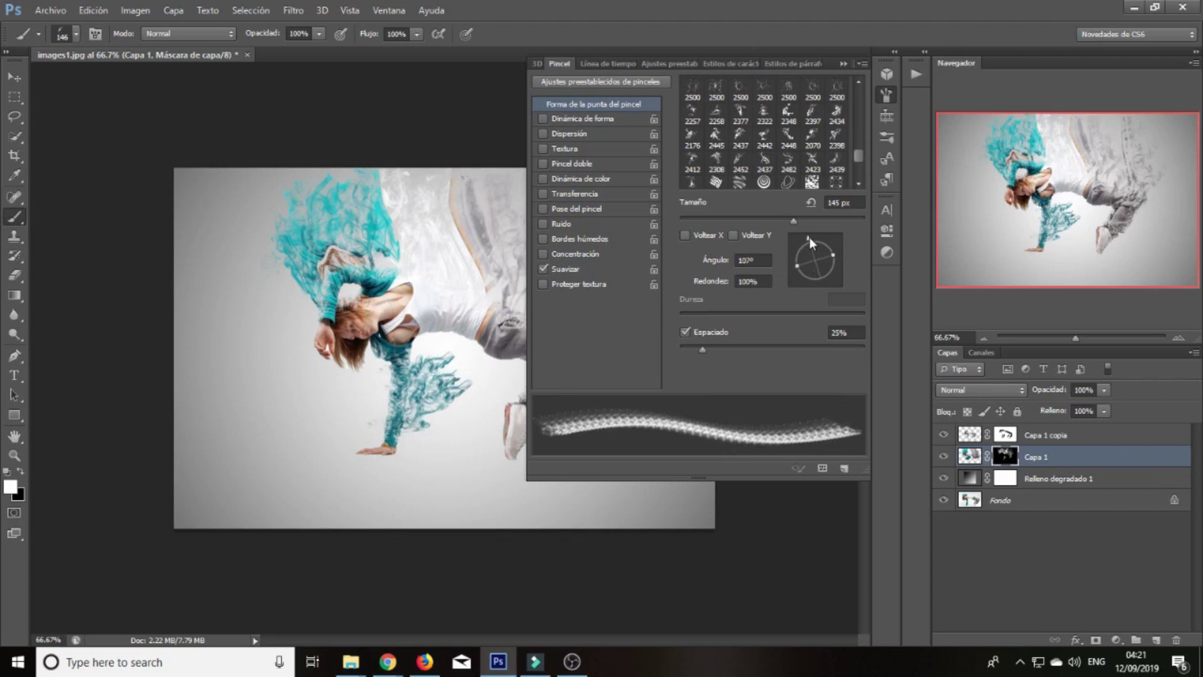
pyautogui.moveTo(810, 239); pyautogui.dragTo(813, 237)
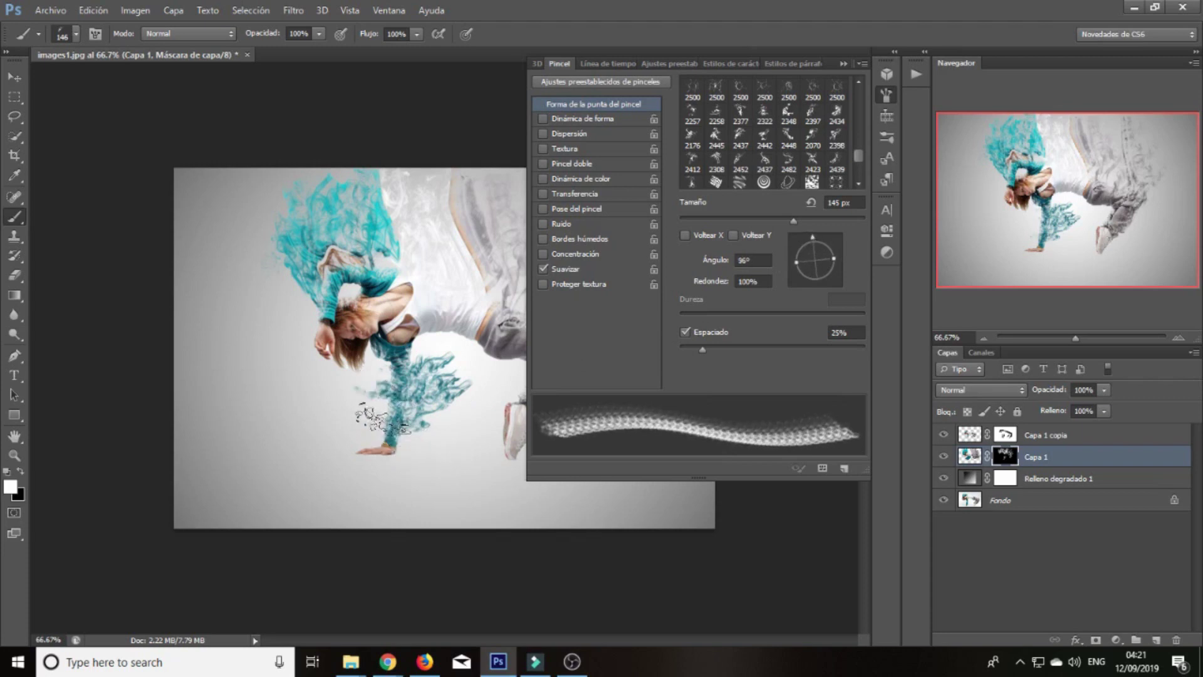
pyautogui.moveTo(815, 239); pyautogui.dragTo(825, 242)
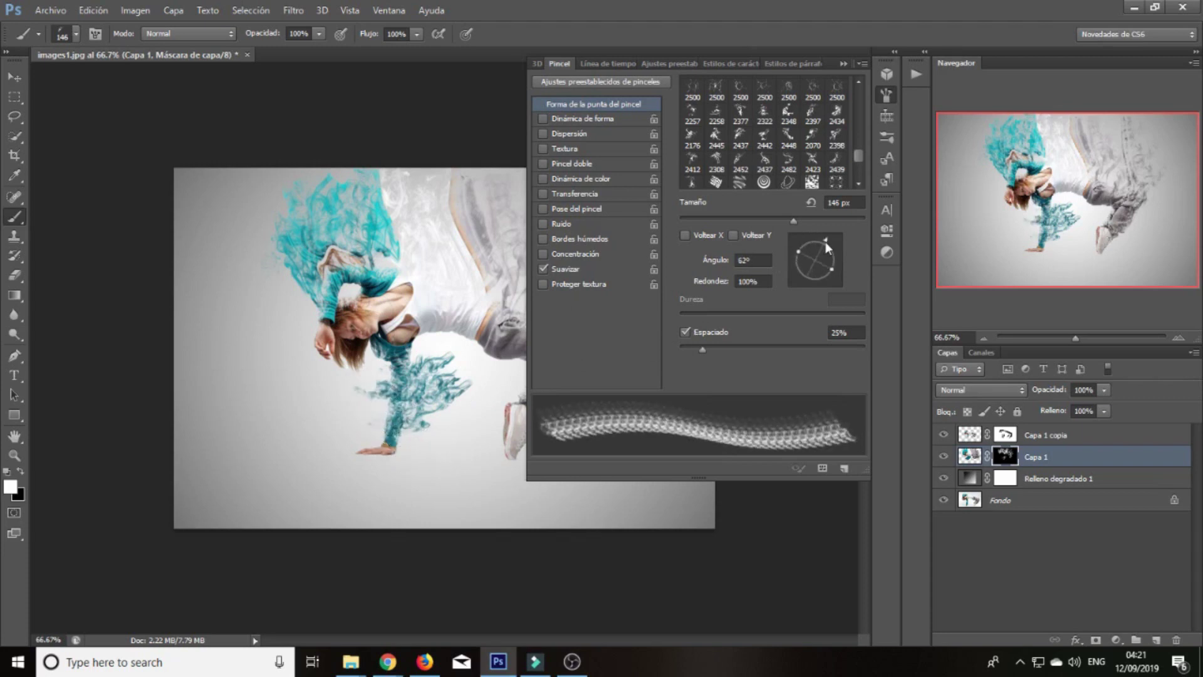
# - Resize the brush to about 356 px with the tip at 2°, and view the image at 100%
pyautogui.press('[')
pyautogui.press('[')
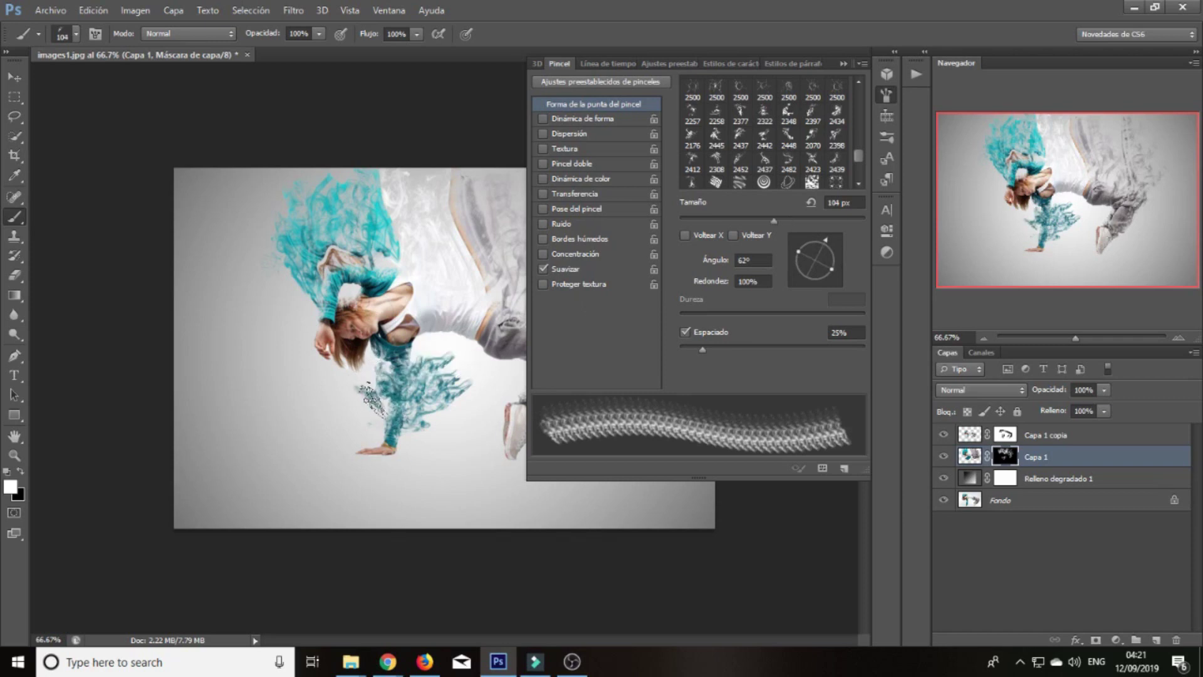
pyautogui.moveTo(374, 411); pyautogui.dragTo(374, 400)
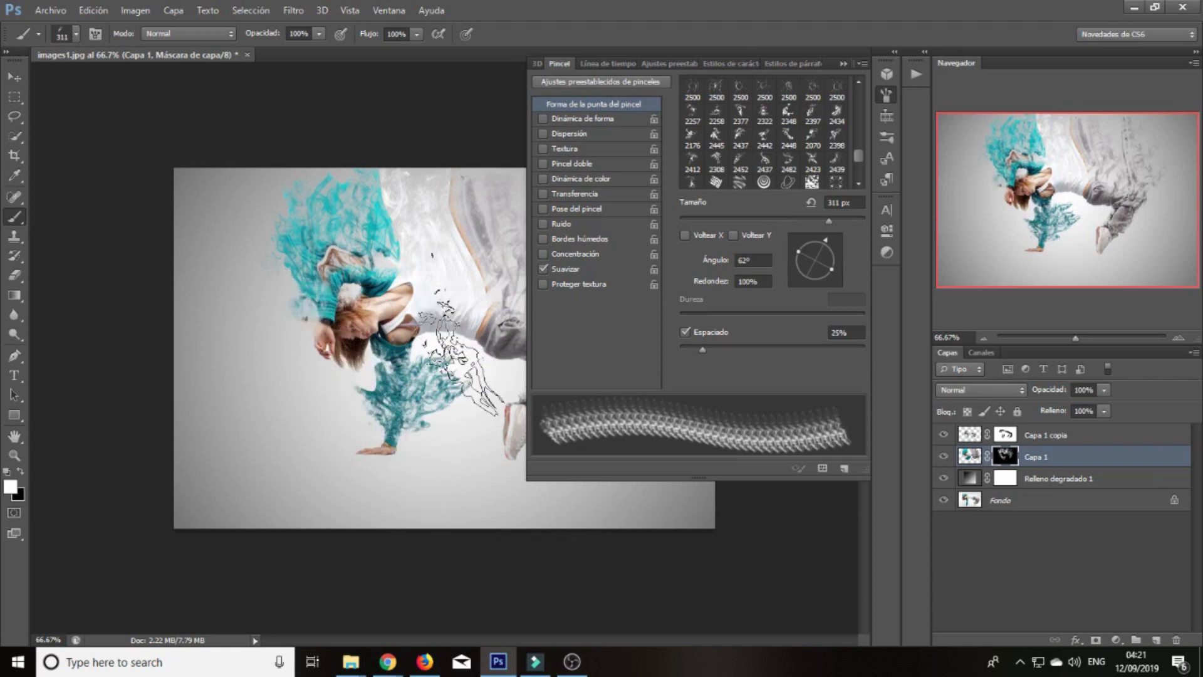
pyautogui.moveTo(826, 246); pyautogui.dragTo(830, 250)
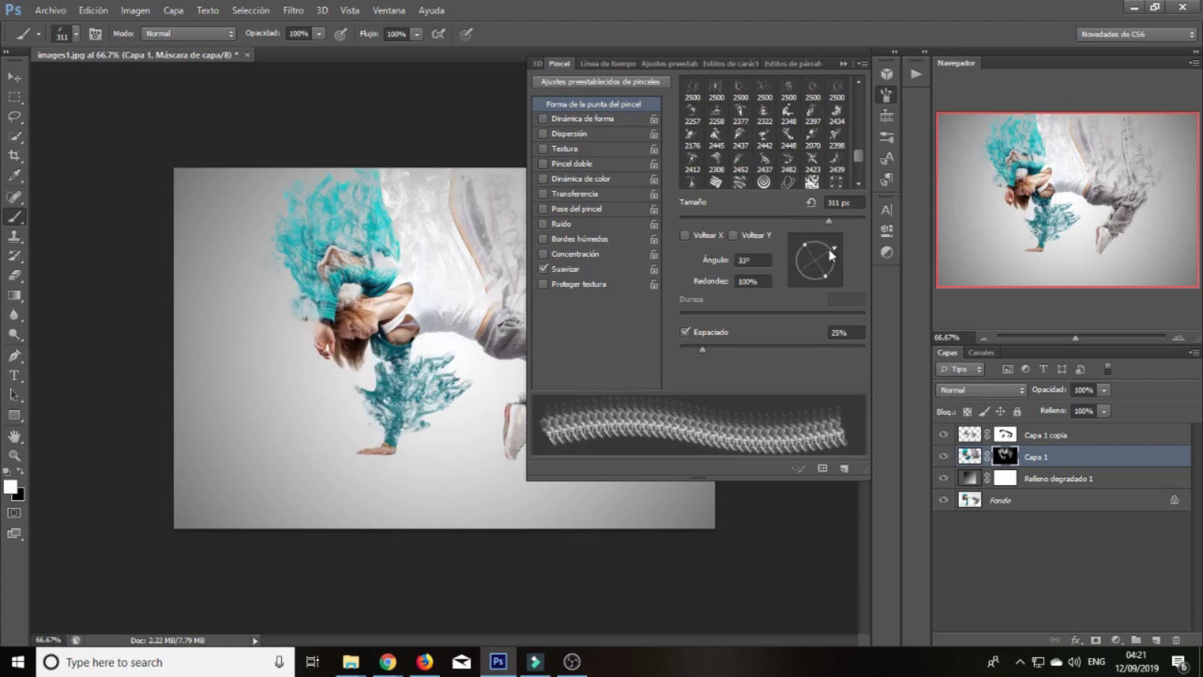
pyautogui.click(839, 258)
pyautogui.moveTo(432, 369); pyautogui.dragTo(464, 369)
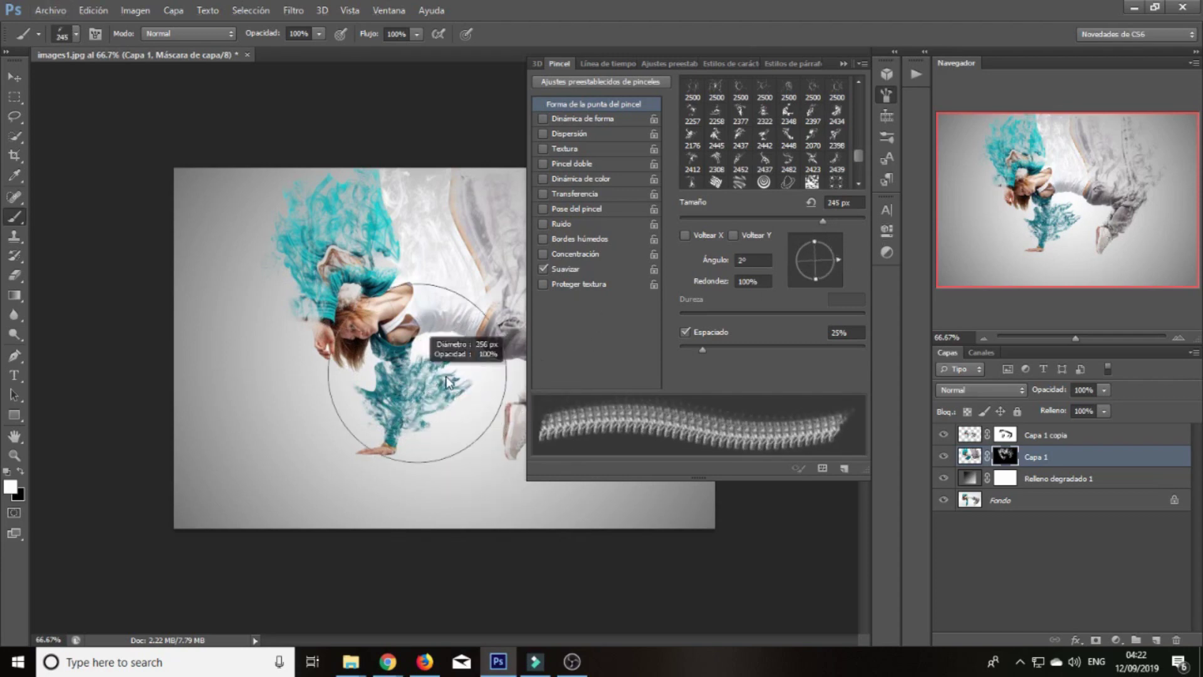
pyautogui.hotkey('ctrl', '1')
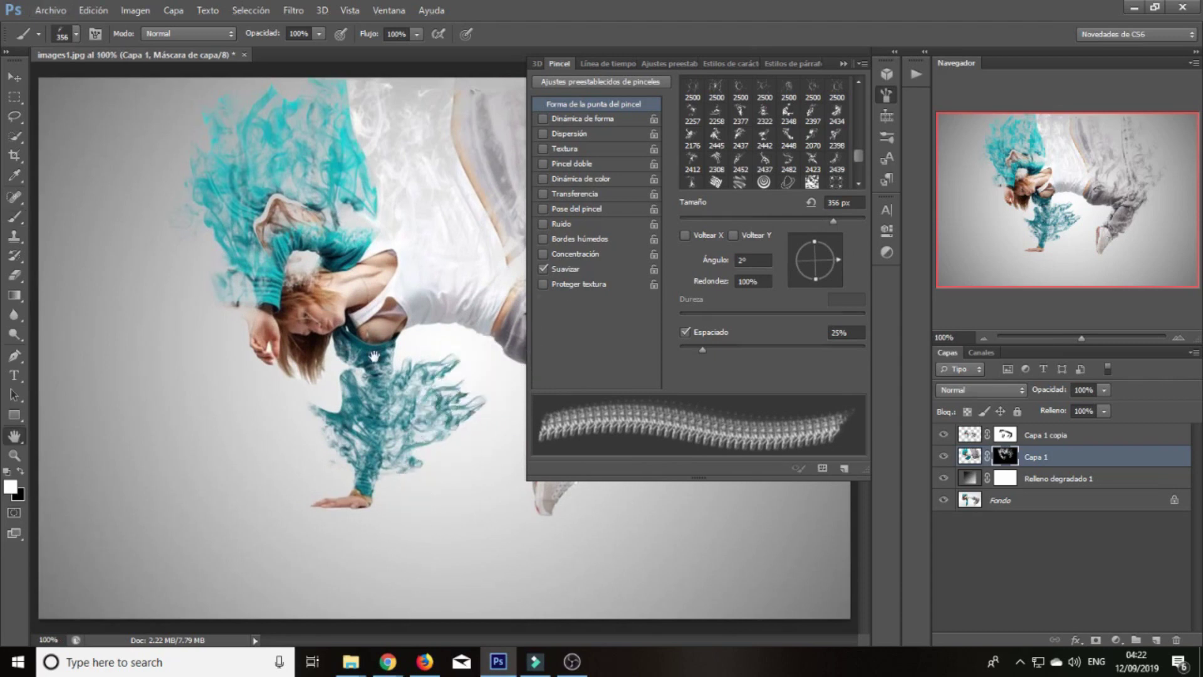
# - Zoom in to inspect the smoky legs, then zoom back out with the brush settings hidden
pyautogui.press('h')
pyautogui.click(314, 359)
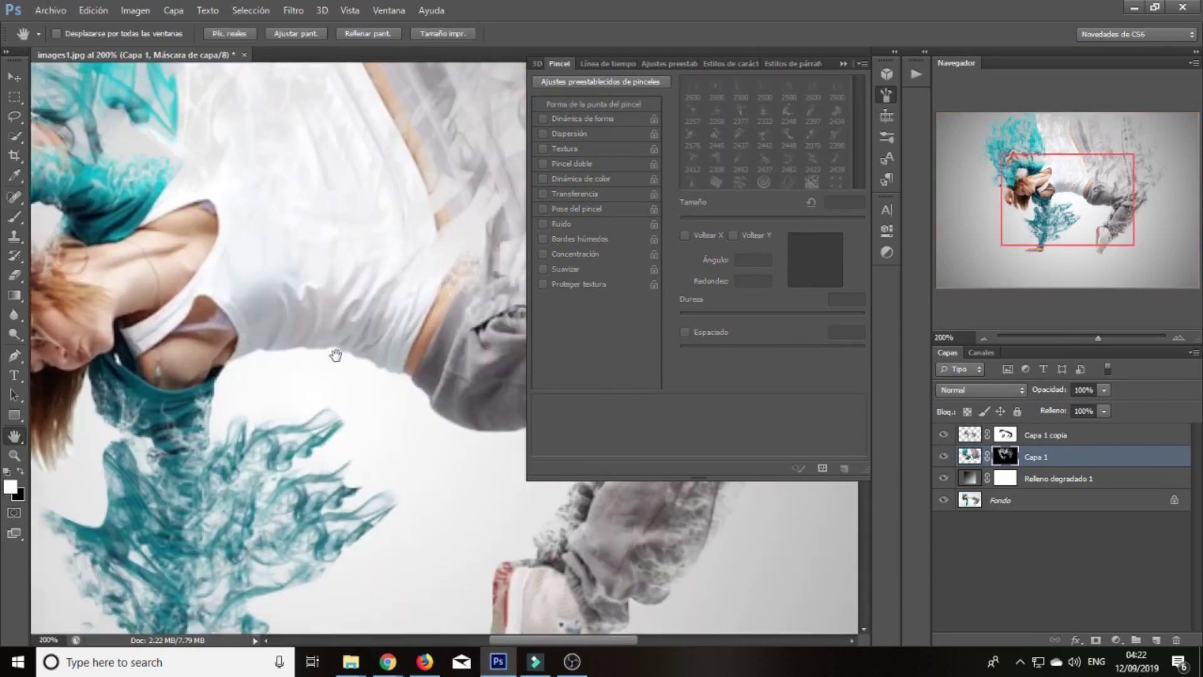
pyautogui.hotkey('ctrl', '-')
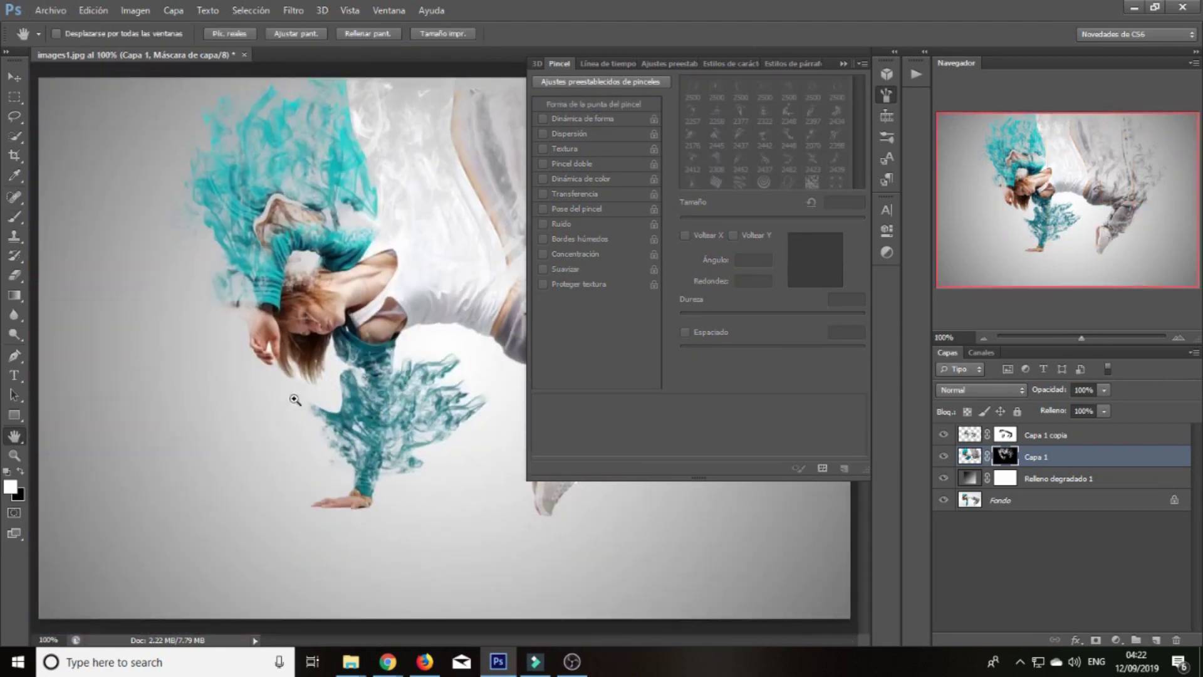
pyautogui.click(841, 45)
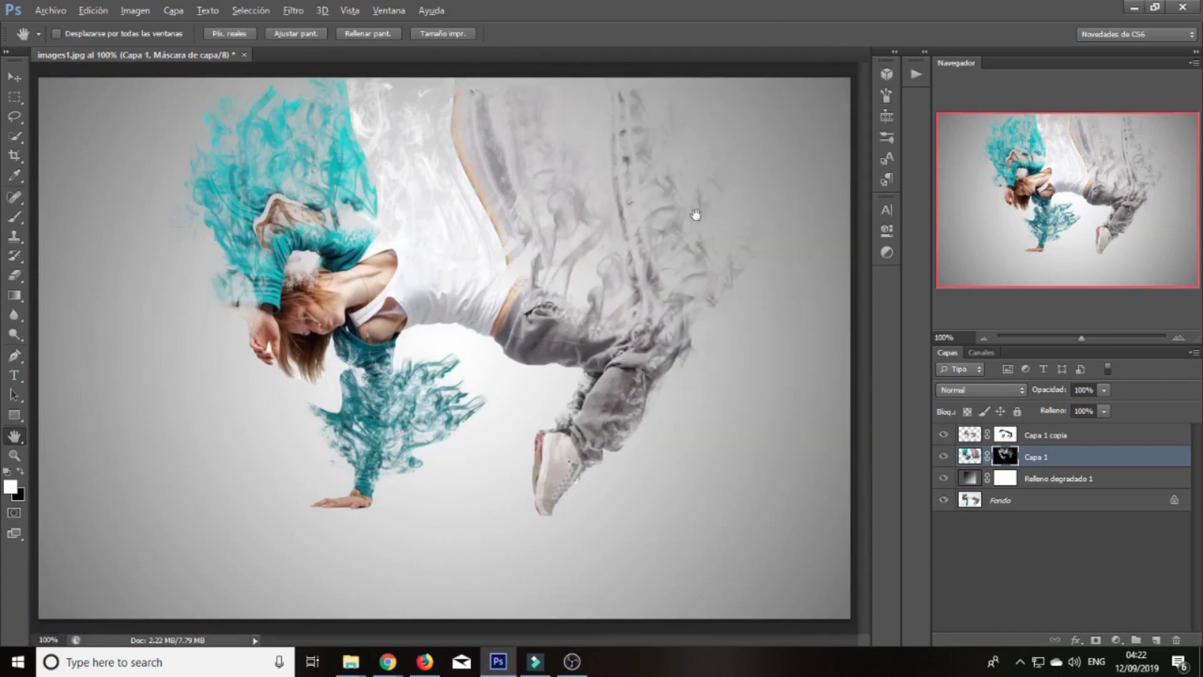
# - Thicken the grey smoke on the back and pants, ending with an 88 px smoke brush tip
pyautogui.press('b')
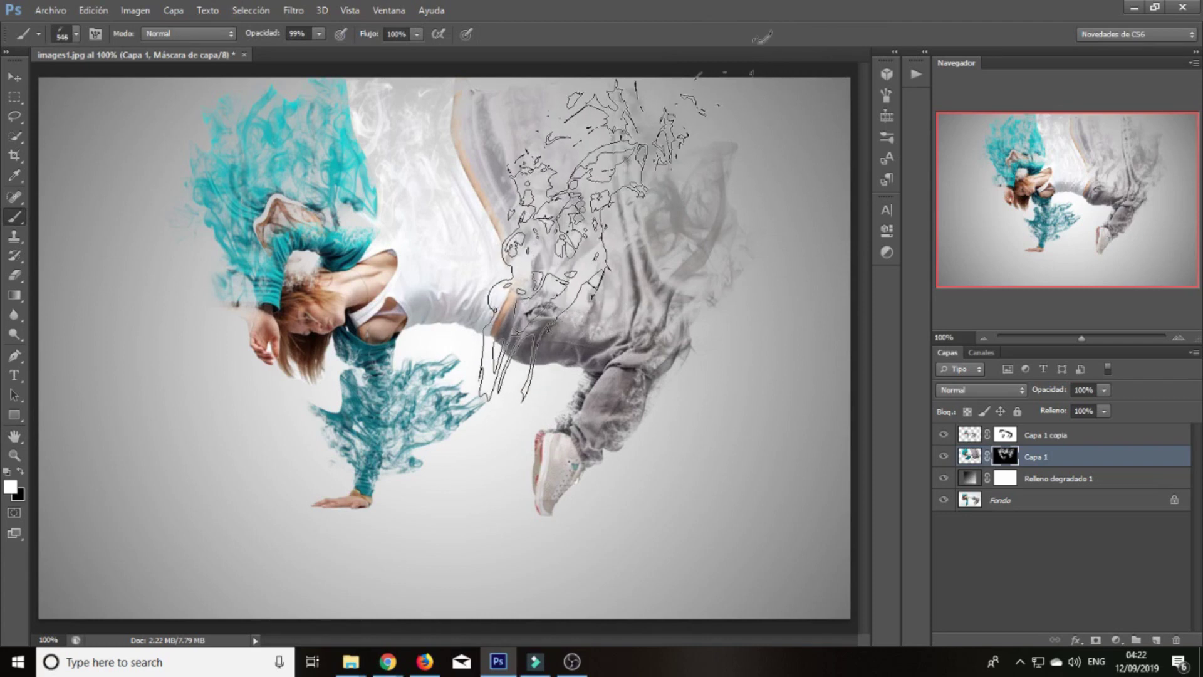
pyautogui.moveTo(610, 221); pyautogui.dragTo(580, 166)
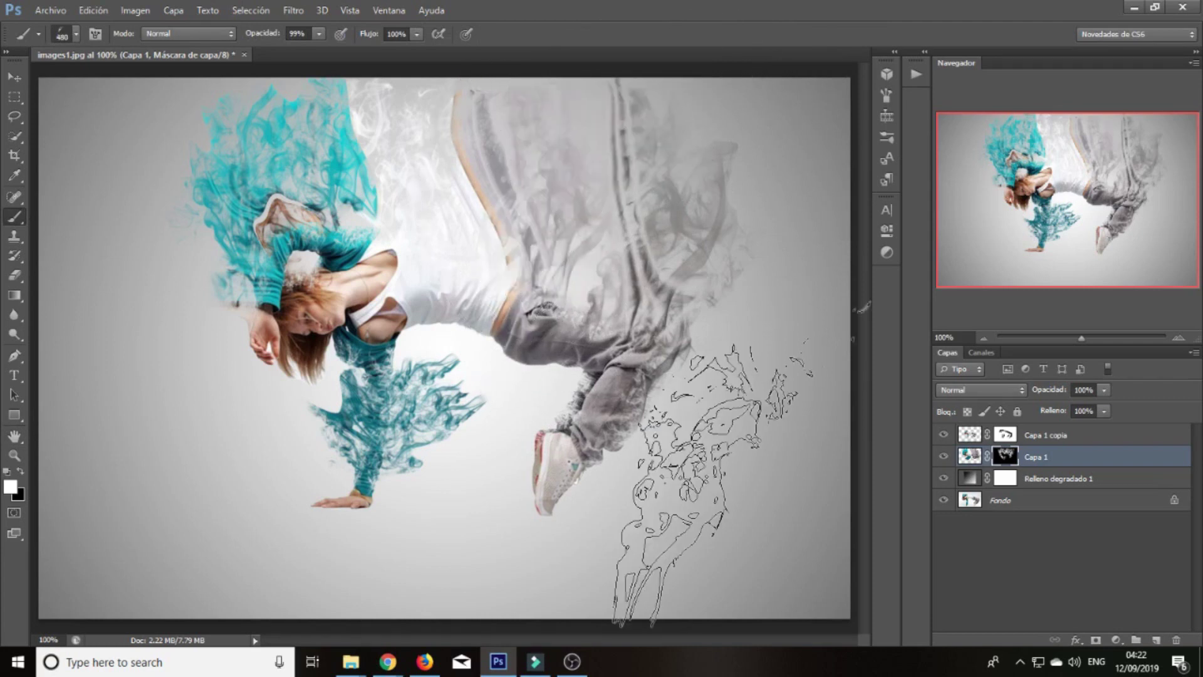
pyautogui.moveTo(684, 320); pyautogui.dragTo(548, 256)
pyautogui.moveTo(484, 286); pyautogui.dragTo(483, 285)
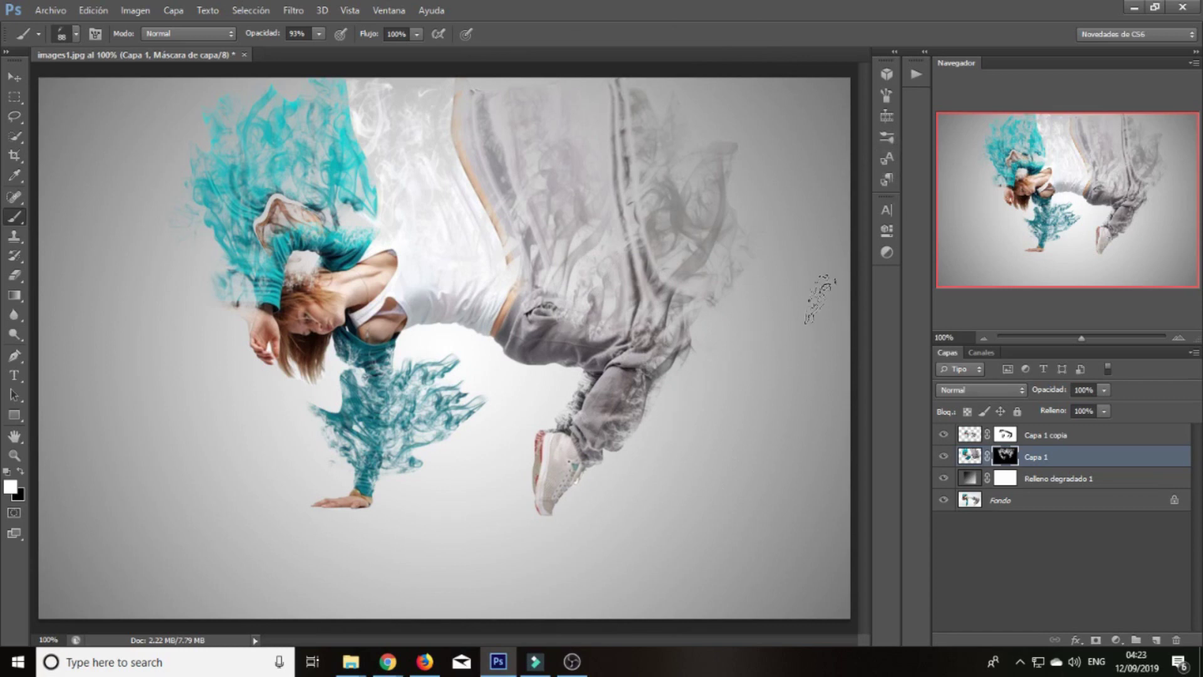
pyautogui.click(887, 98)
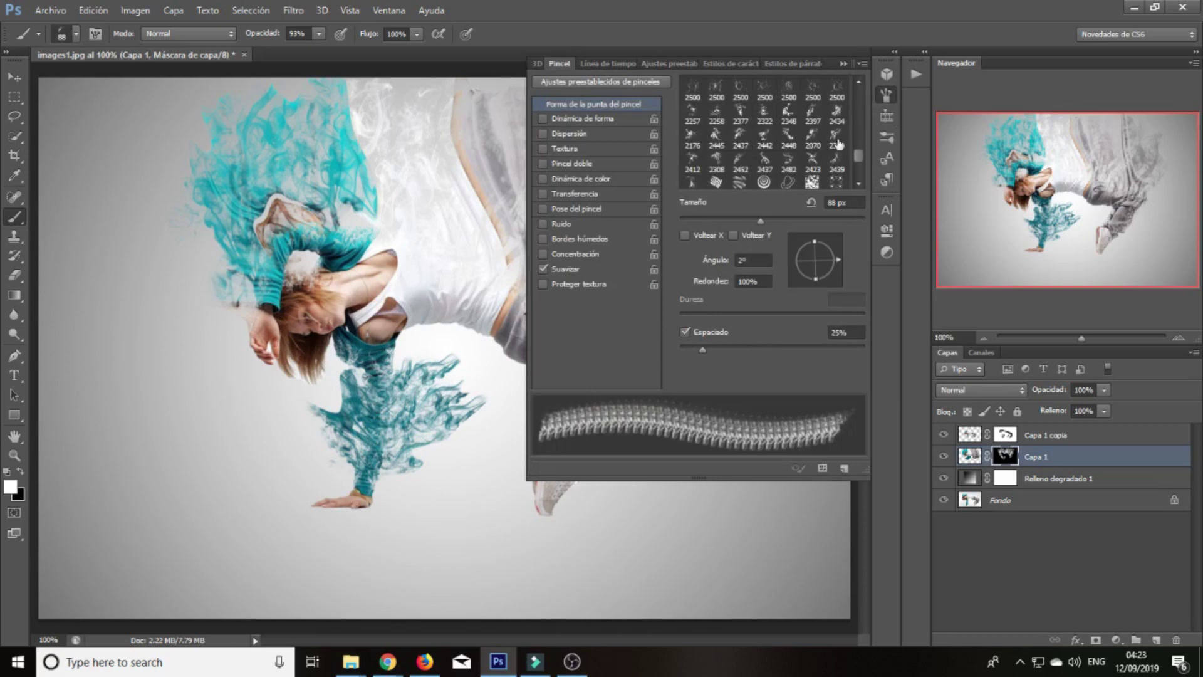
# - Rotate the brush tip to 46° and zoom to 200% on the grey legs
pyautogui.moveTo(840, 259); pyautogui.dragTo(831, 245)
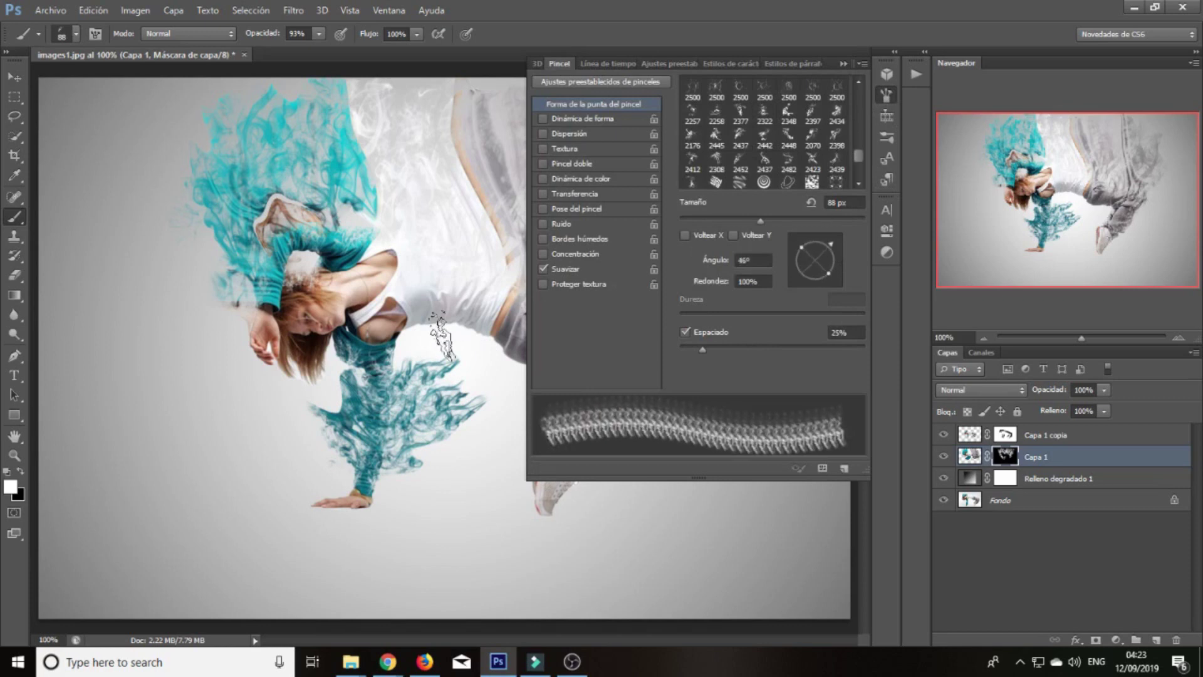
pyautogui.hotkey('ctrl', '+')
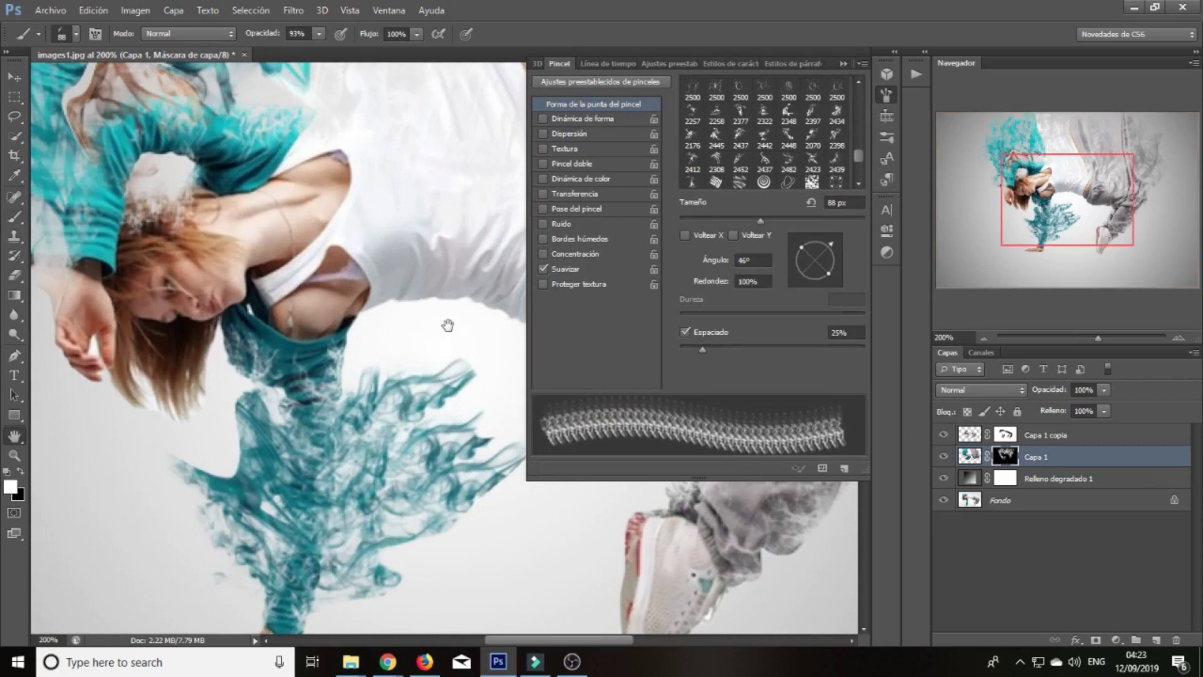
pyautogui.press('h')
pyautogui.moveTo(455, 324); pyautogui.dragTo(307, 222)
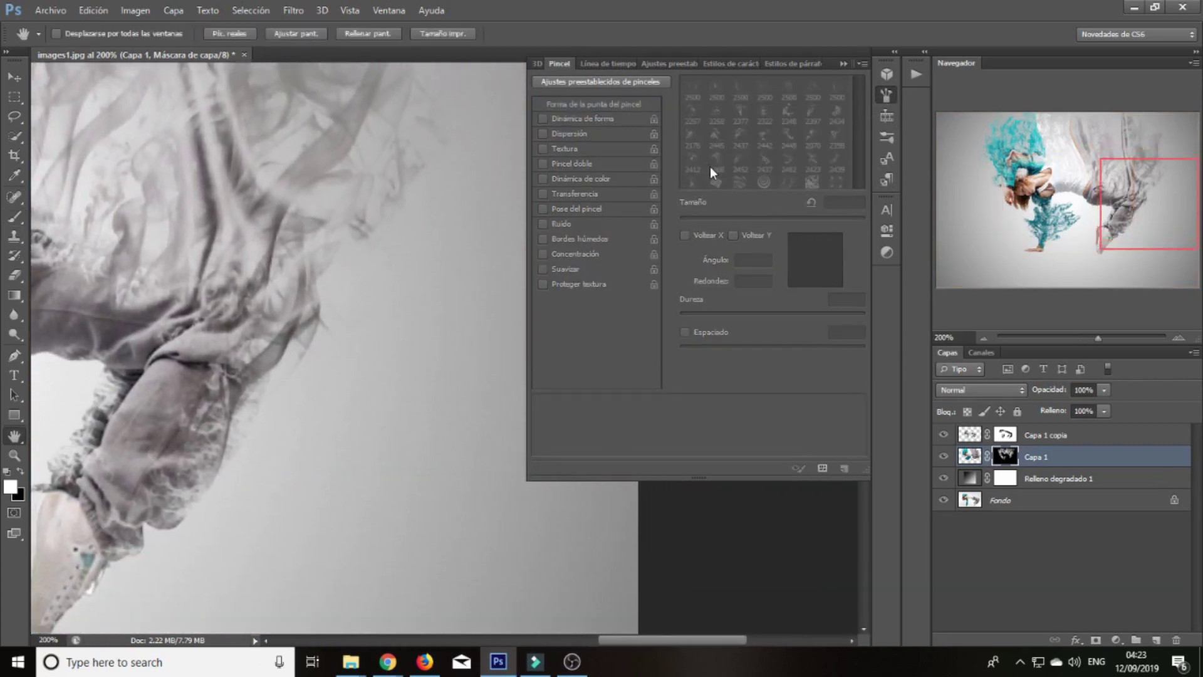
pyautogui.press('b')
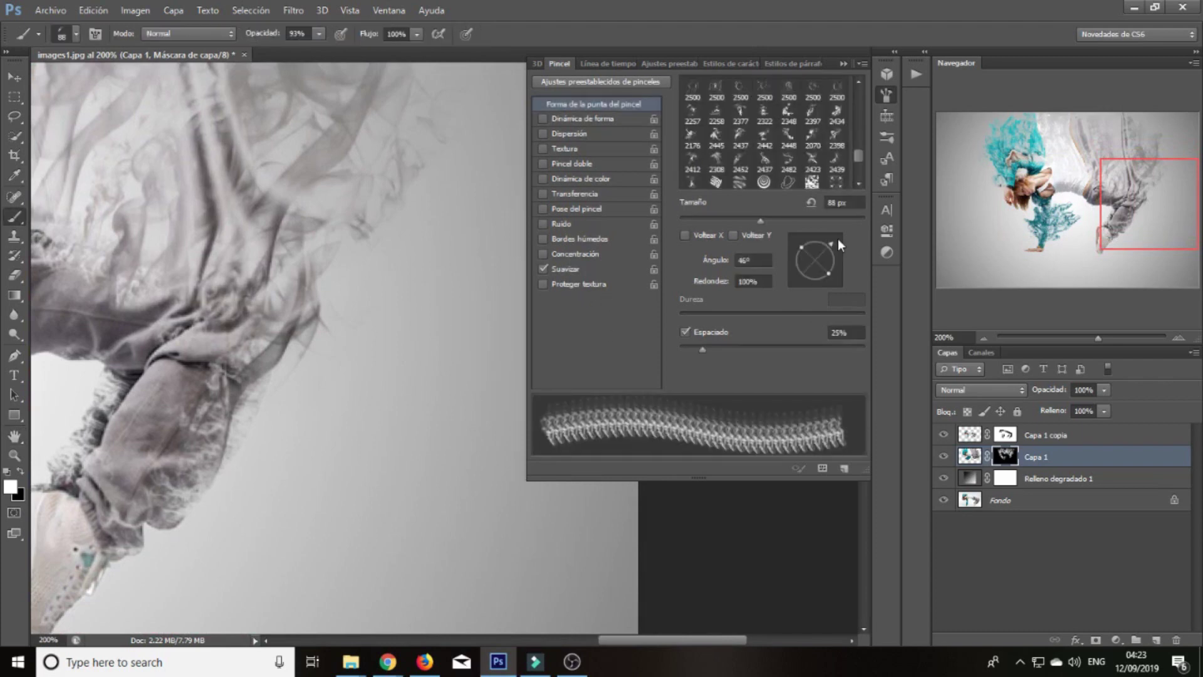
# - Stamp smoke beside the legs with a 343 px tip rotated to -24°
pyautogui.moveTo(831, 243); pyautogui.dragTo(836, 271)
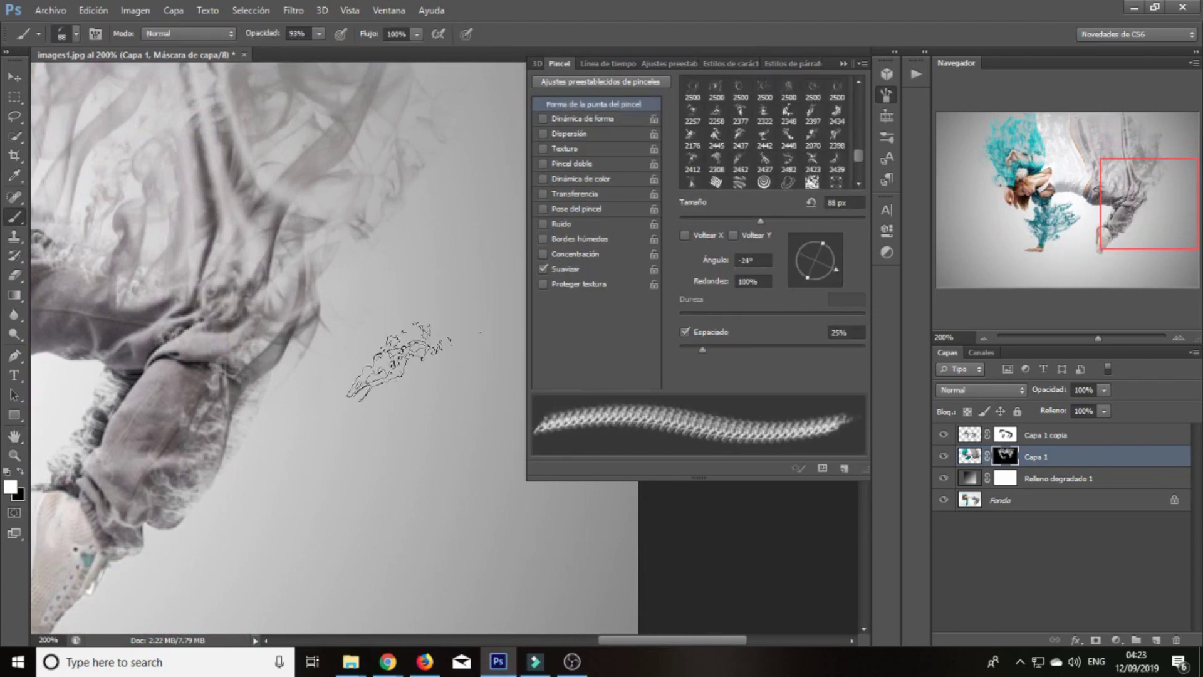
pyautogui.moveTo(371, 439); pyautogui.dragTo(428, 439)
pyautogui.moveTo(367, 396); pyautogui.dragTo(469, 397)
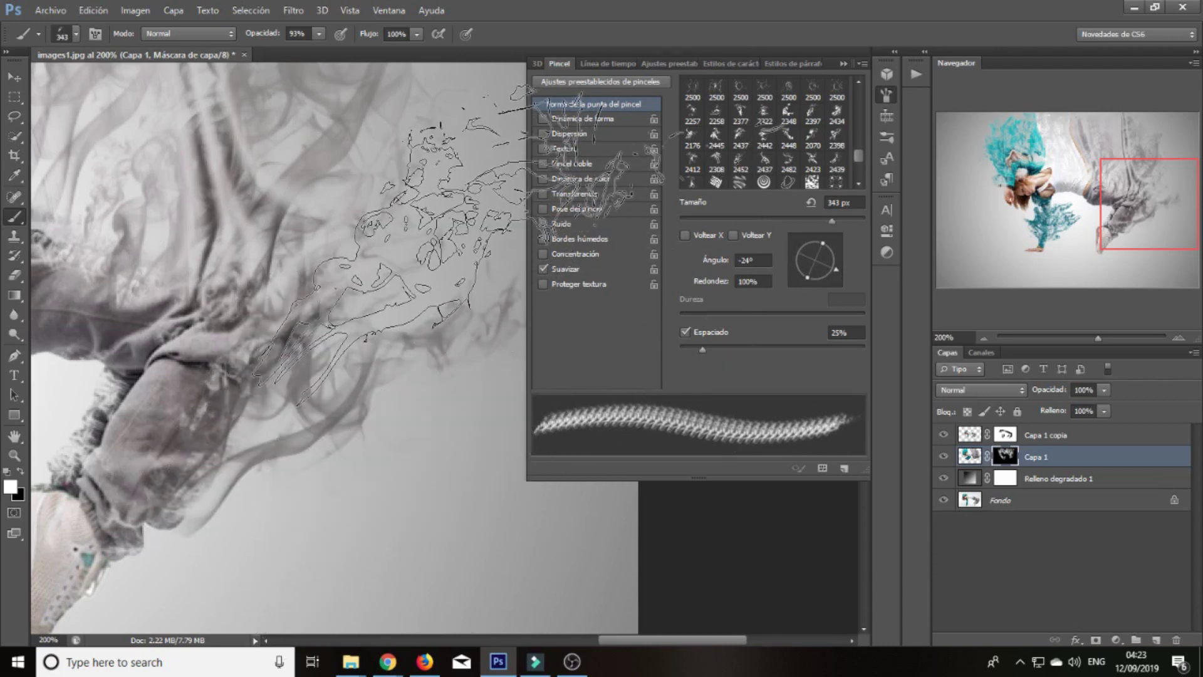
pyautogui.click(477, 276)
pyautogui.moveTo(669, 641); pyautogui.dragTo(635, 641)
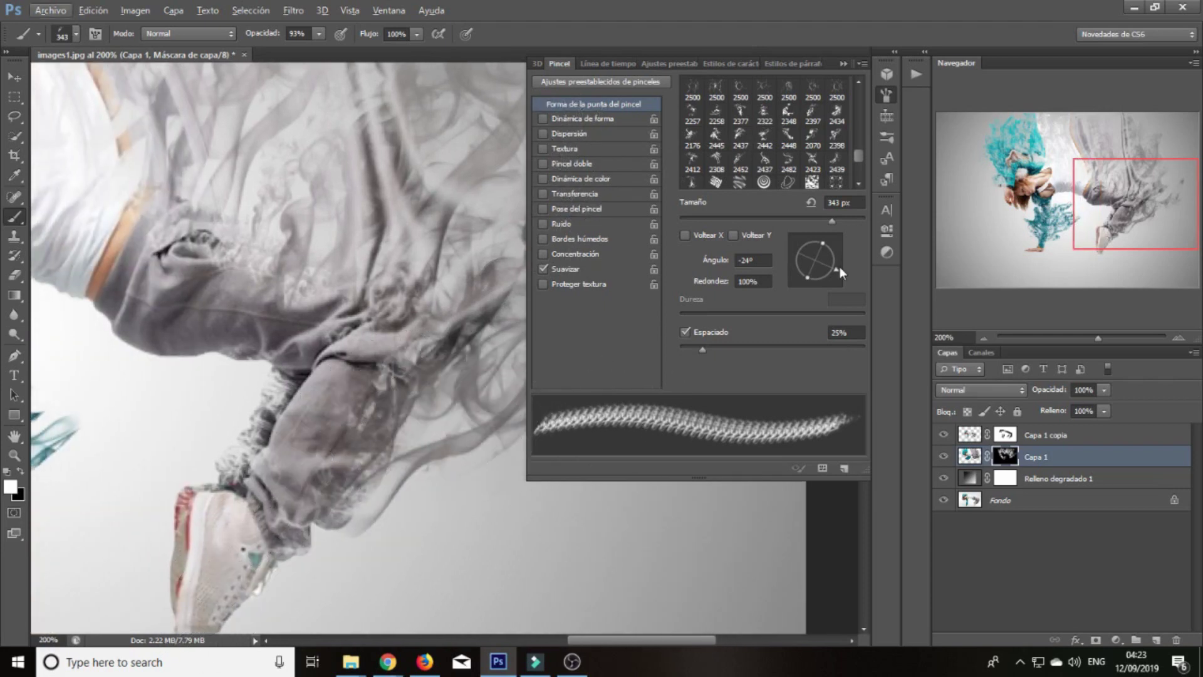
# - Stamp smoke around the lower leg and shoe with a 253 px tip at -101°
pyautogui.moveTo(839, 269)
pyautogui.mouseDown()
pyautogui.moveTo(792, 259)
pyautogui.moveTo(820, 290)
pyautogui.moveTo(811, 284)
pyautogui.mouseUp()
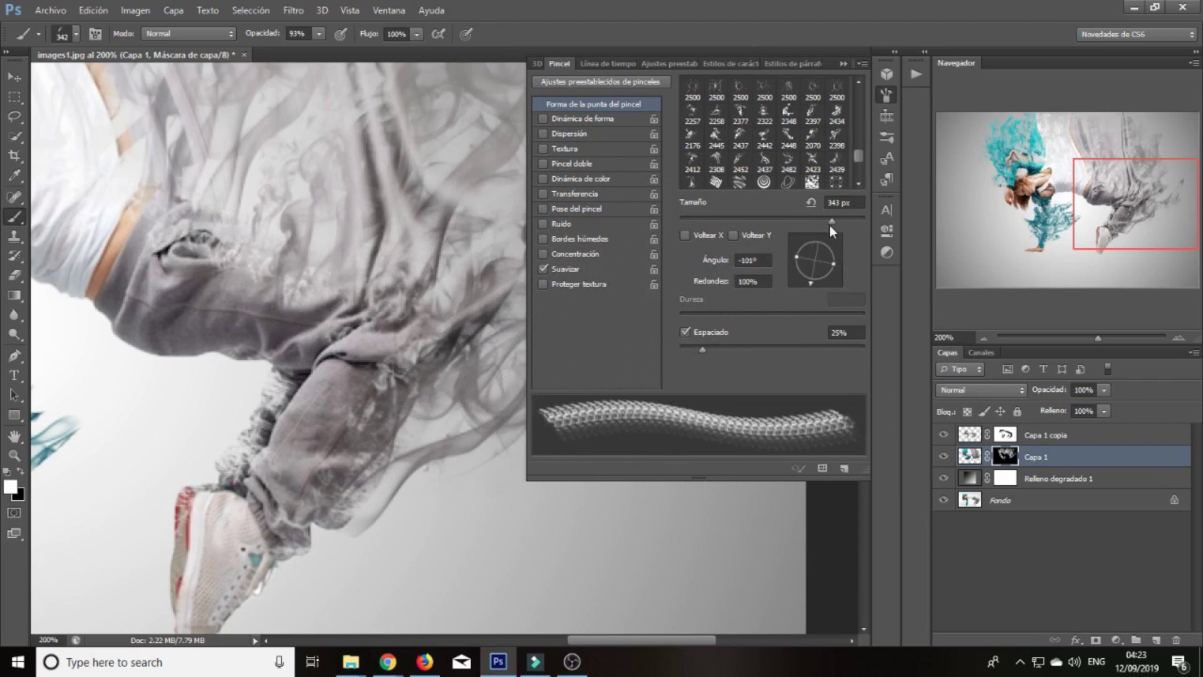
pyautogui.moveTo(206, 376); pyautogui.dragTo(188, 376)
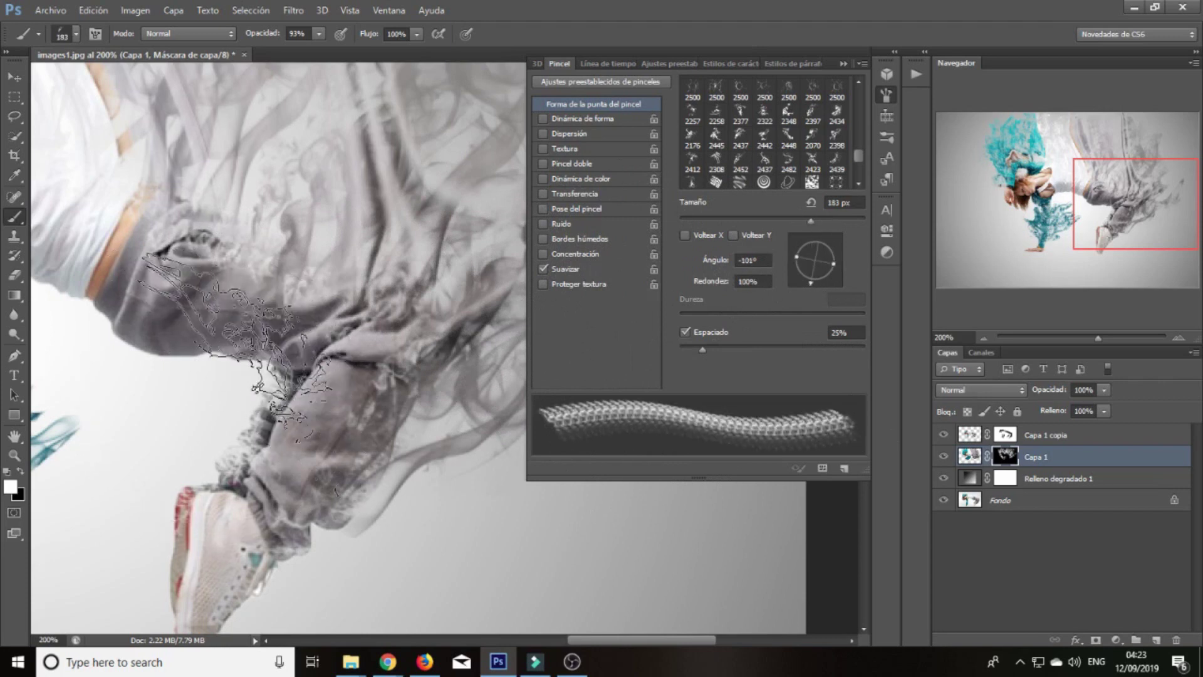
pyautogui.moveTo(219, 426); pyautogui.dragTo(241, 426)
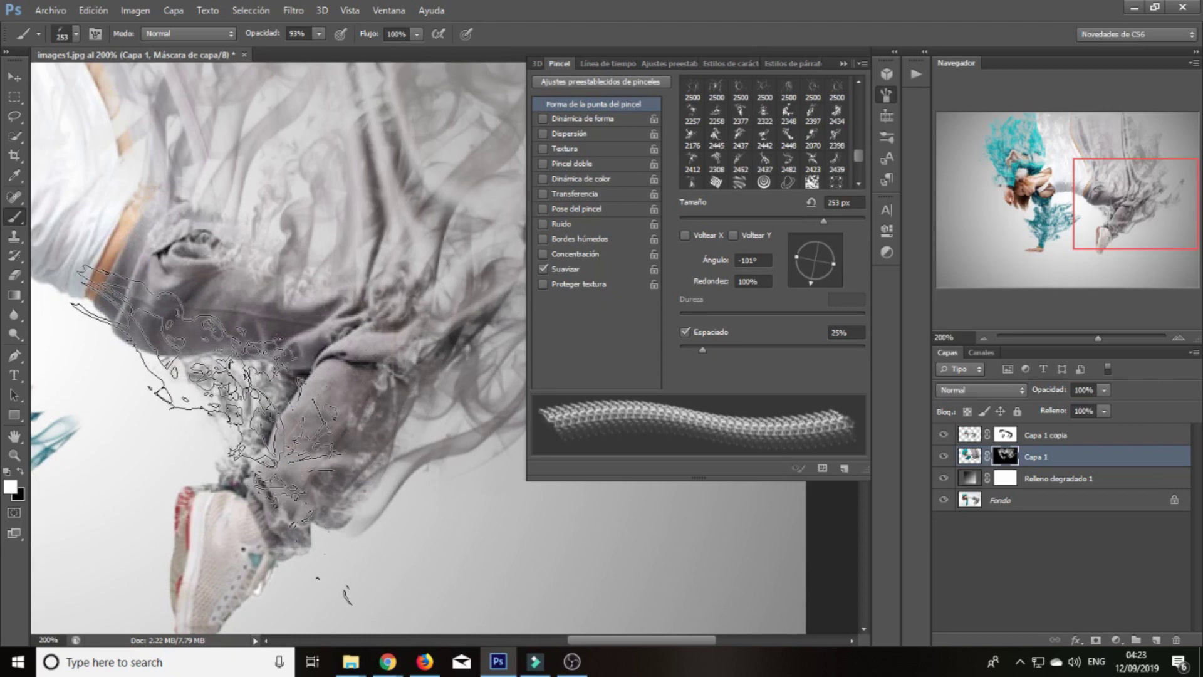
pyautogui.click(100, 188)
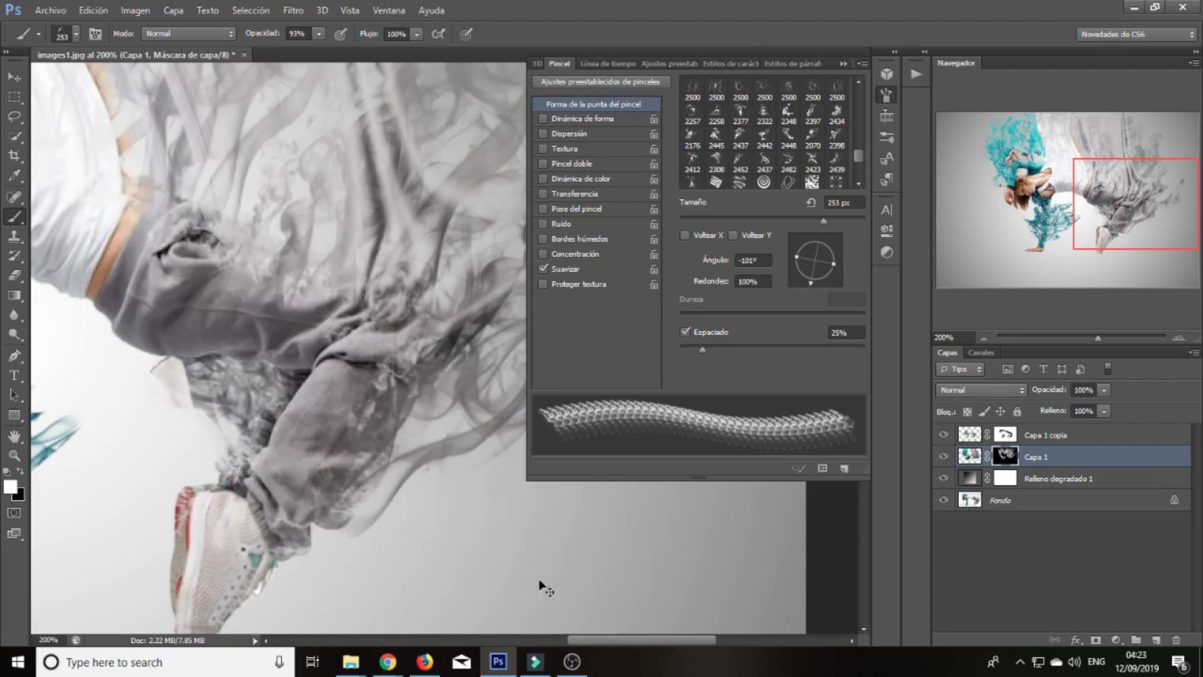
# - Zoom out to the whole image and reveal more grey smoke across the legs
pyautogui.click(845, 64)
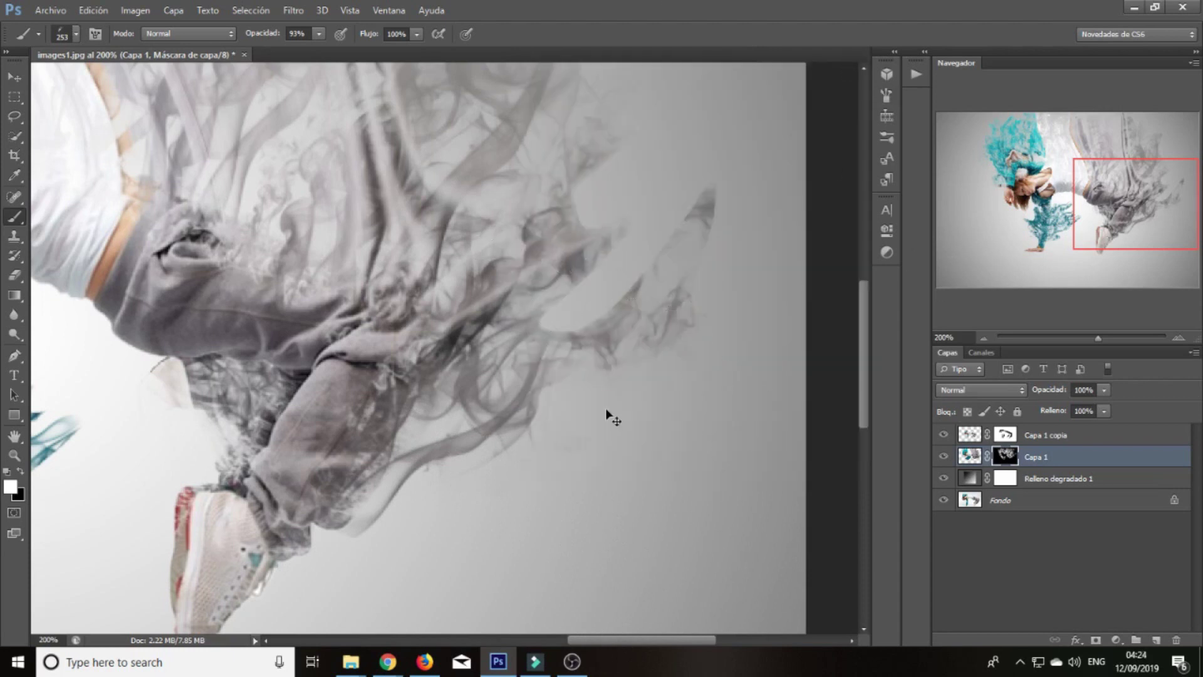
pyautogui.hotkey('ctrl', '-')
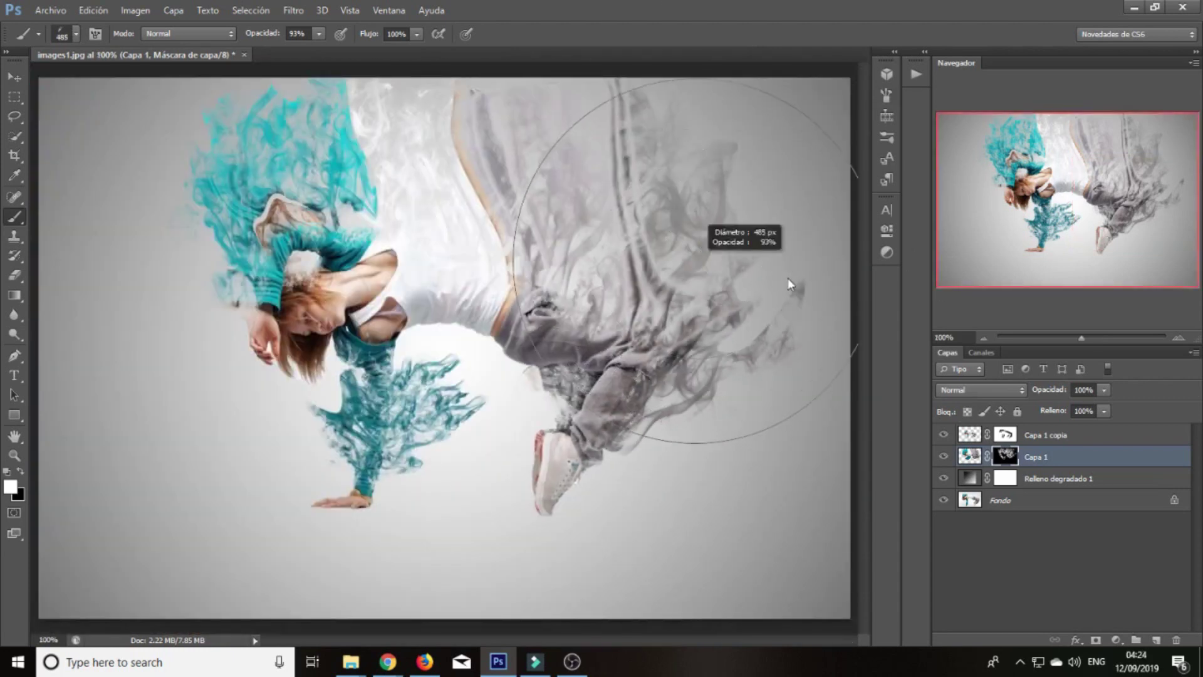
pyautogui.moveTo(686, 244); pyautogui.dragTo(758, 467)
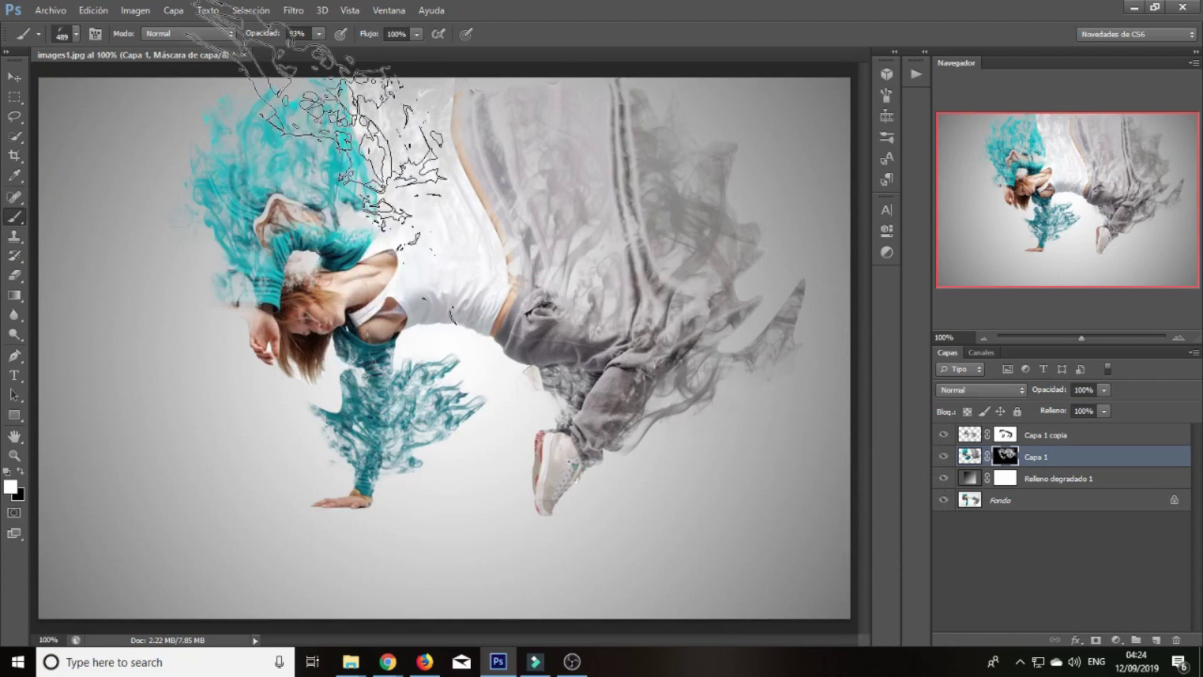
pyautogui.keyDown('alt'); pyautogui.rightClick(403, 443); pyautogui.keyUp('alt')
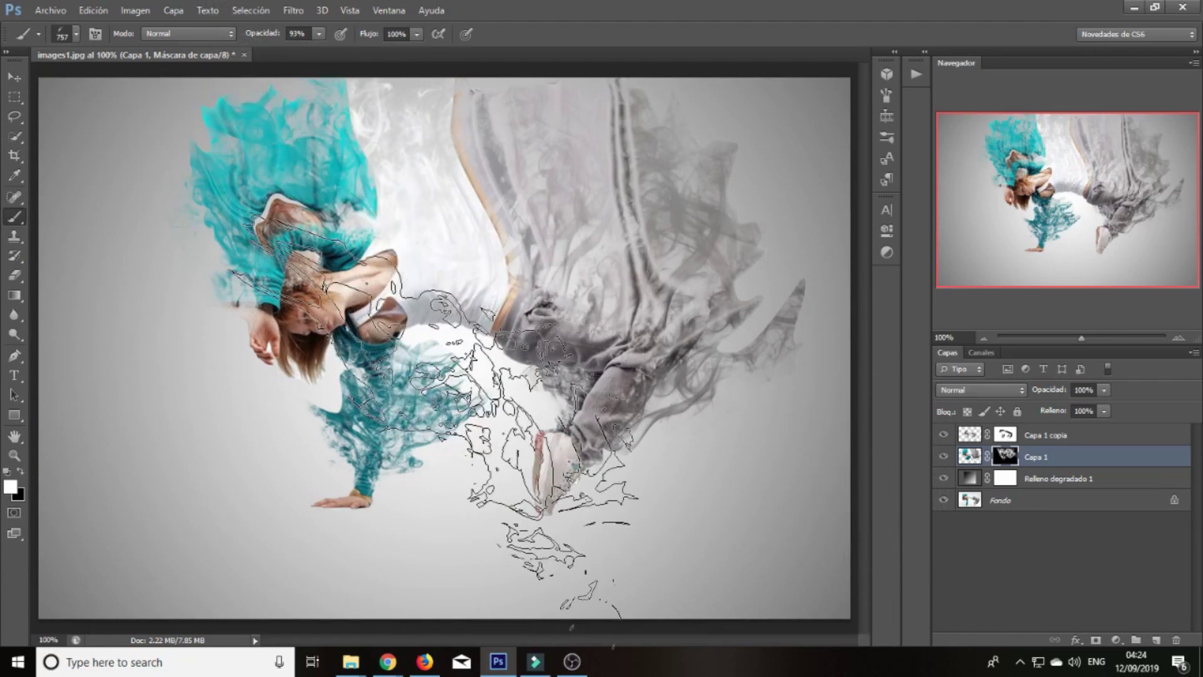
pyautogui.moveTo(370, 335); pyautogui.dragTo(93, 265)
# - Touch up the mask near the shoulder with a 51–75 px brush, then zoom out to 66.7%
pyautogui.keyDown('alt'); pyautogui.rightClick(316, 280); pyautogui.keyUp('alt')
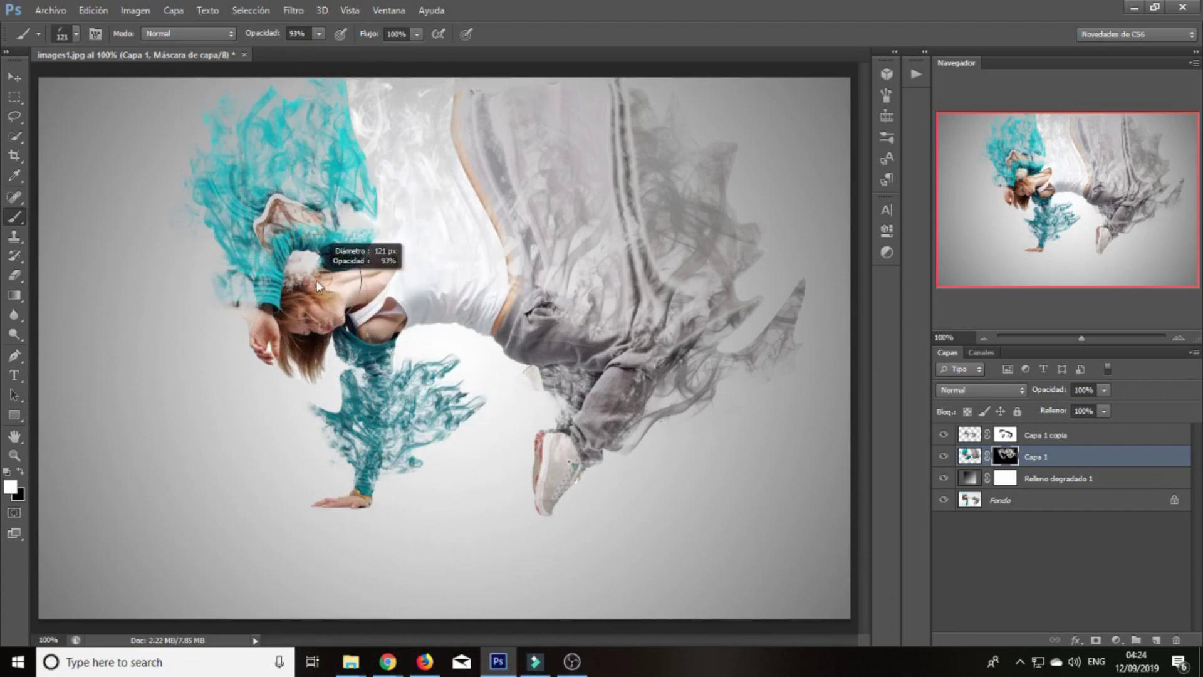
pyautogui.moveTo(276, 266); pyautogui.dragTo(303, 277)
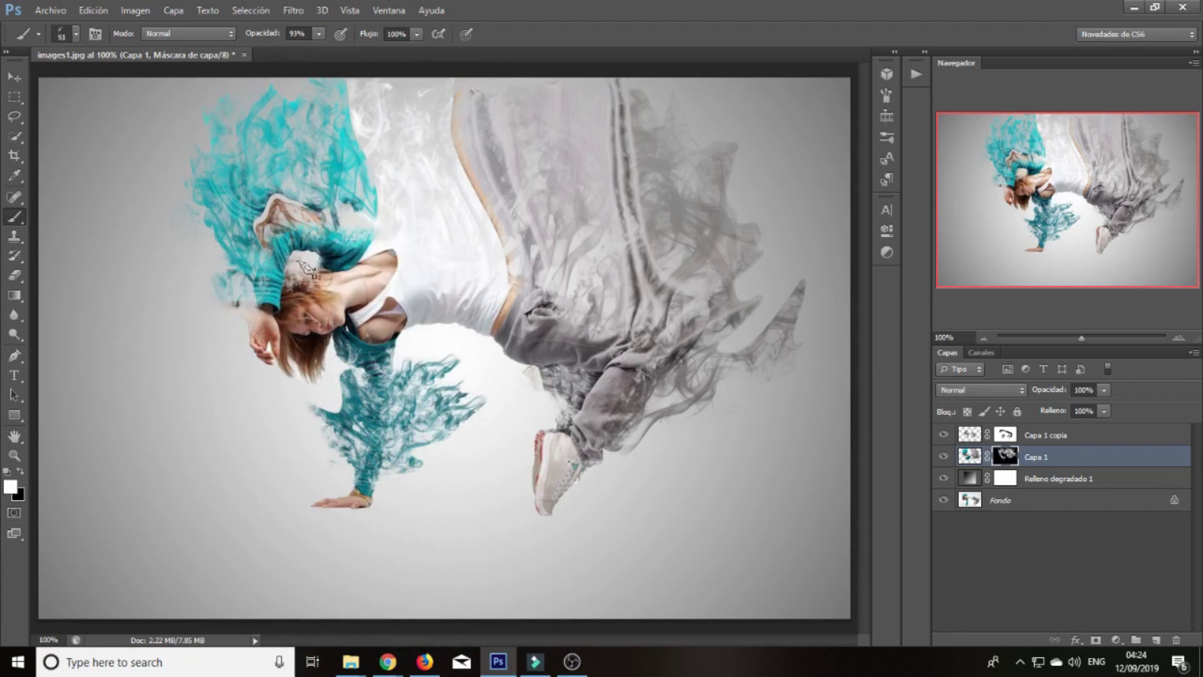
pyautogui.moveTo(348, 323); pyautogui.dragTo(364, 331)
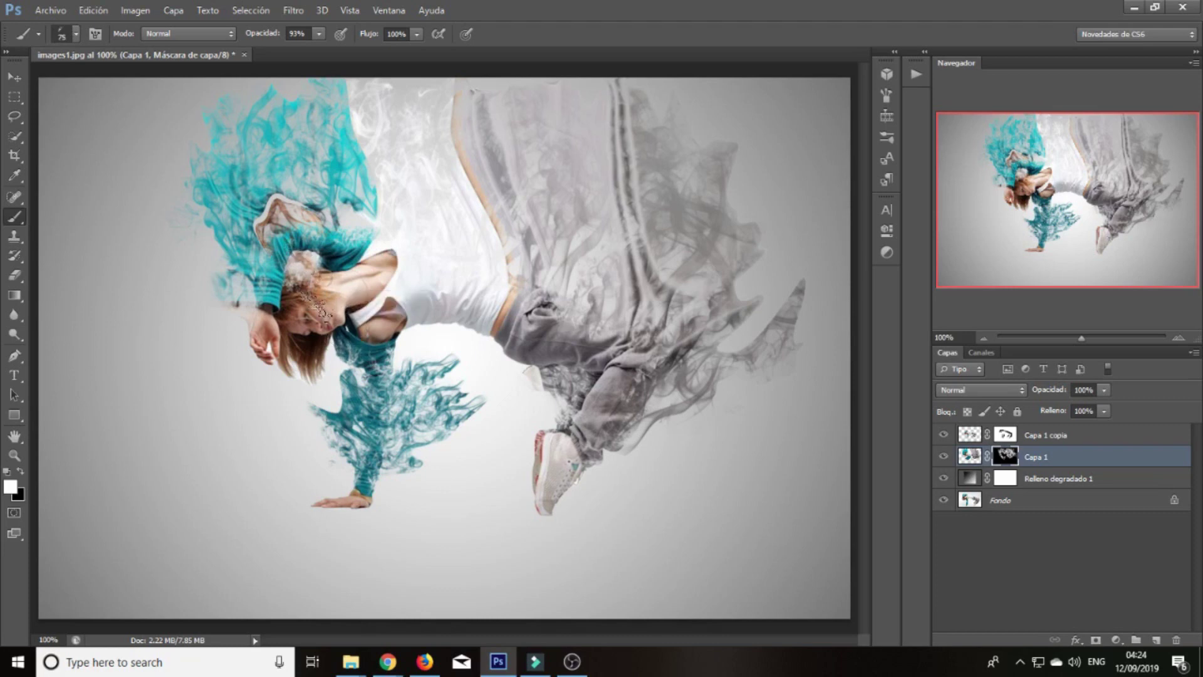
pyautogui.hotkey('ctrl', '-')
pyautogui.moveTo(400, 558); pyautogui.dragTo(394, 538)
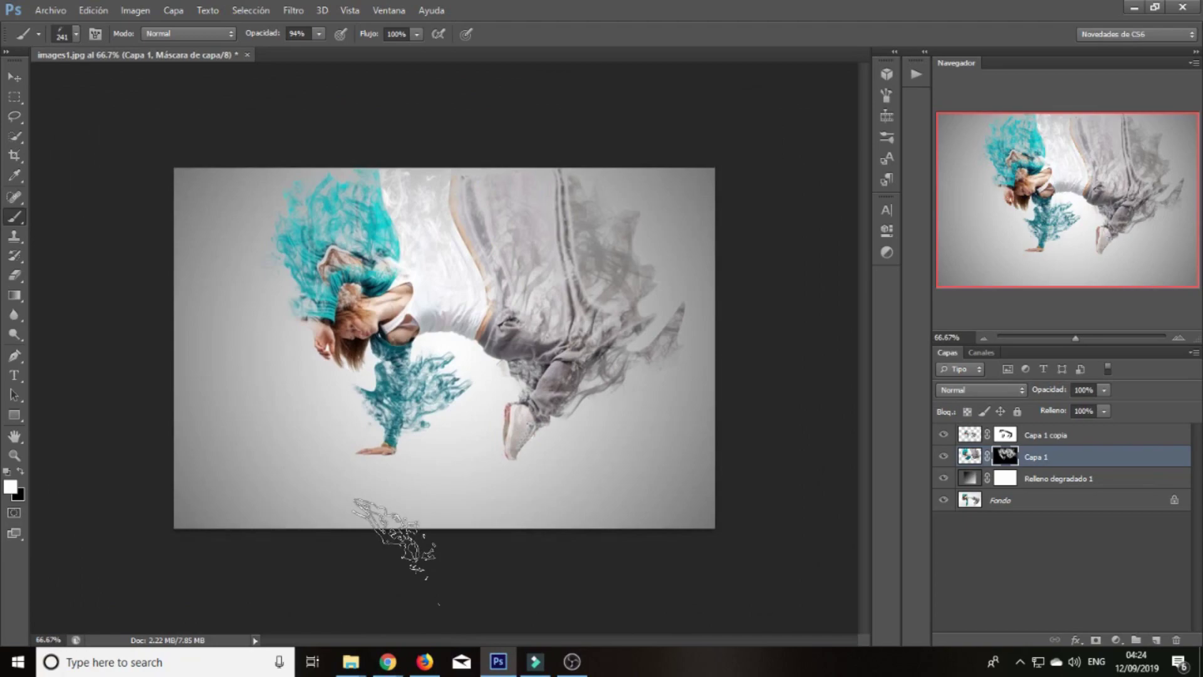